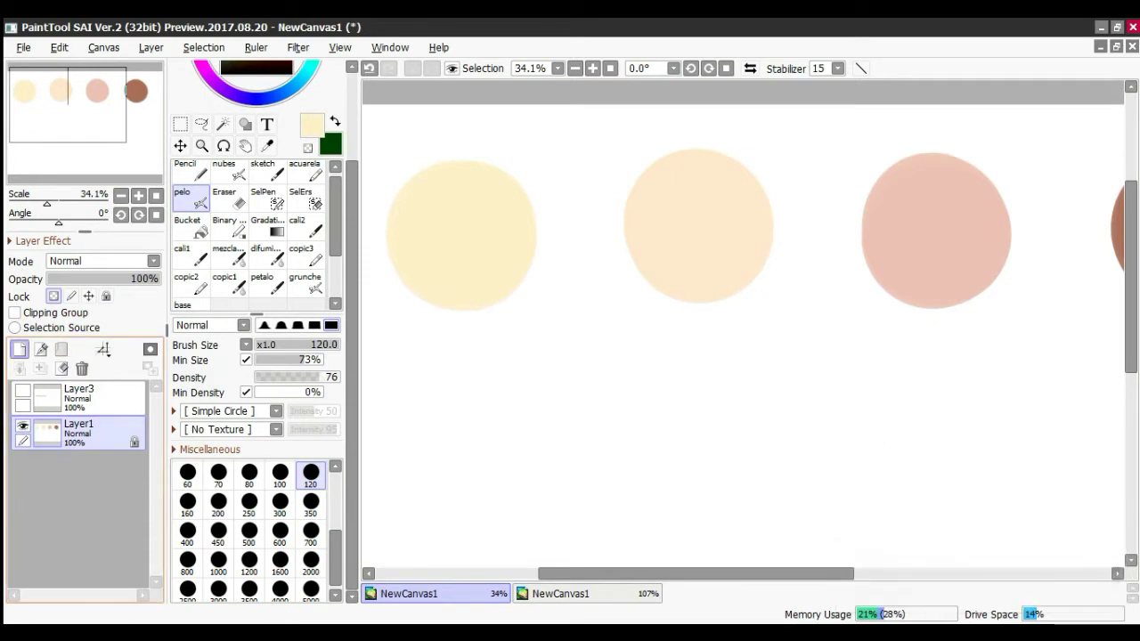
Step: Add a new layer above the colour circles, make it a clipping group and set its mode to Multiply
left_click(20, 349)
left_click(15, 313)
left_click(103, 261)
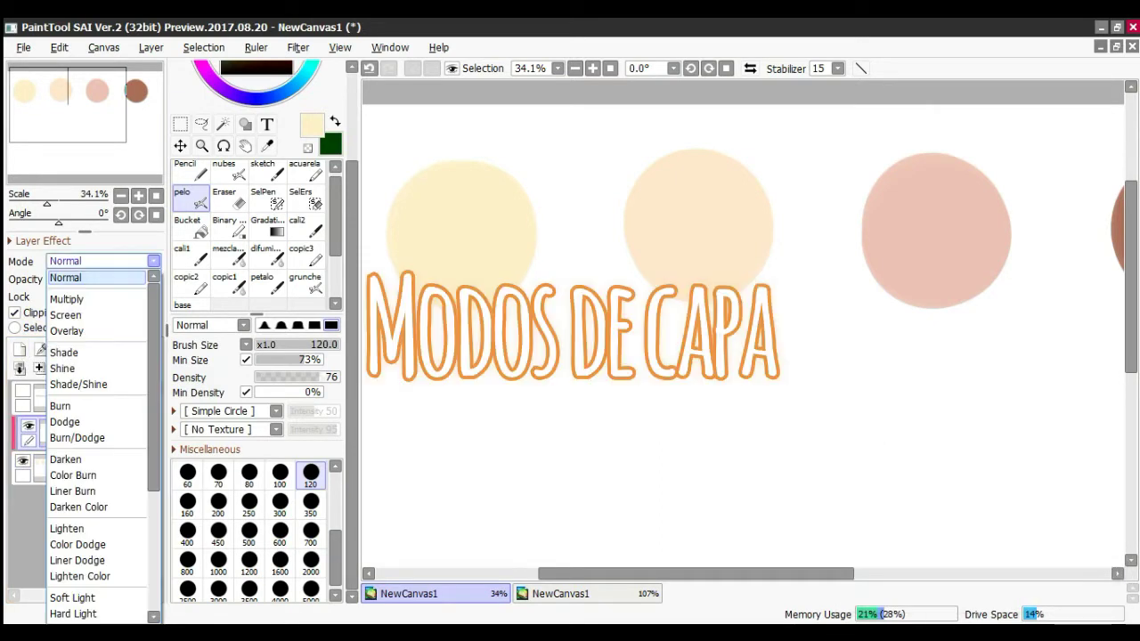
left_click(72, 299)
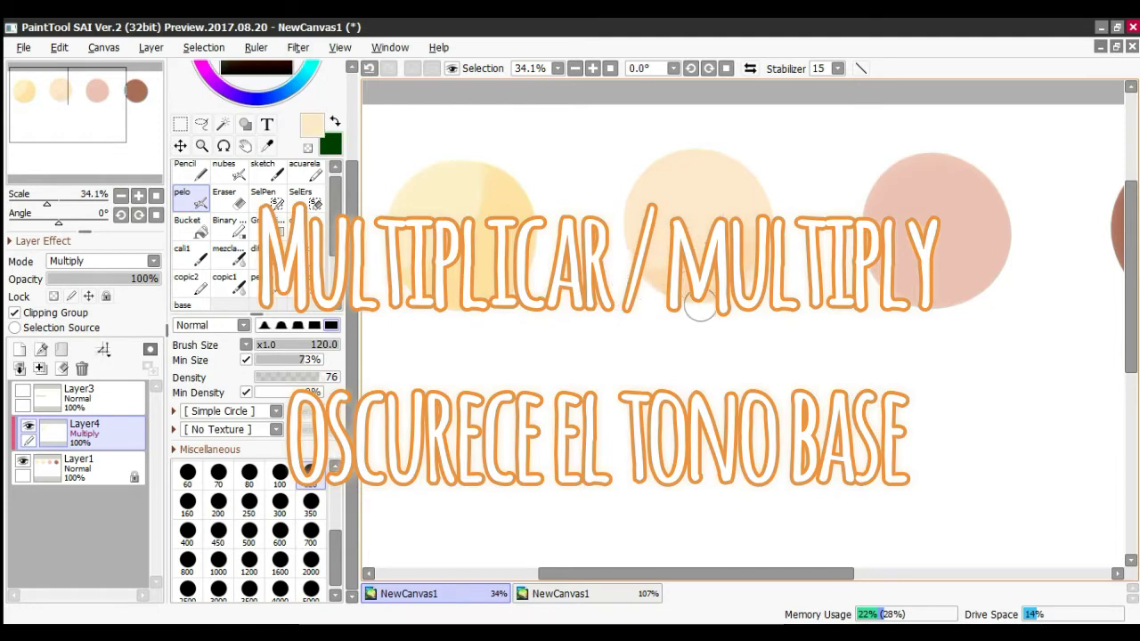
Step: Paint curved shadows on the lower-right sides of the peach and pink circles, using each circle's own base colour
left_click_drag(641, 275, 750, 166)
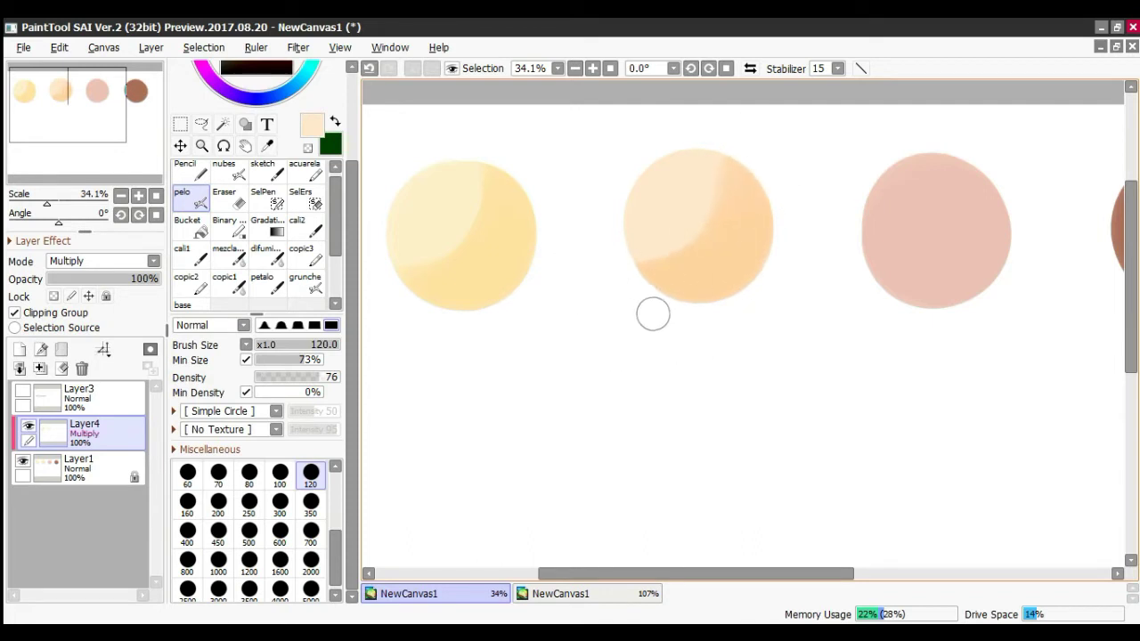
left_click_drag(659, 574, 696, 573)
left_click(800, 232, "alt")
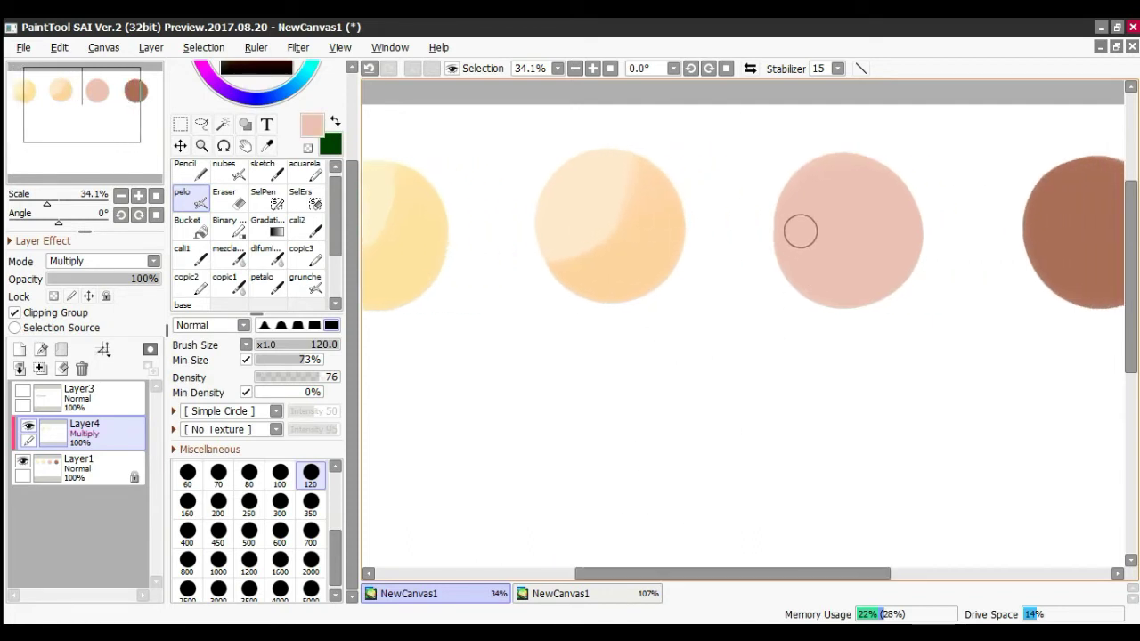
mouse_move(761, 303)
left_mouse_down()
mouse_move(873, 257)
mouse_move(871, 295)
mouse_move(841, 345)
left_mouse_up()
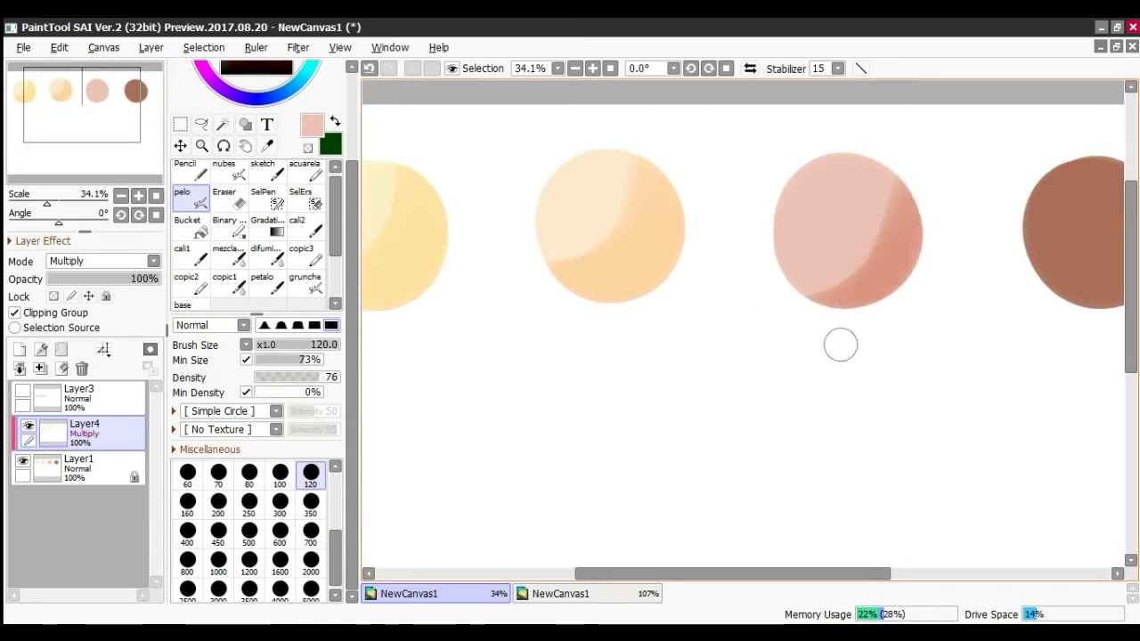
mouse_move(741, 289)
left_mouse_down()
mouse_move(848, 278)
mouse_move(781, 309)
mouse_move(890, 168)
mouse_move(785, 309)
mouse_move(879, 199)
mouse_move(748, 304)
mouse_move(877, 232)
left_mouse_up()
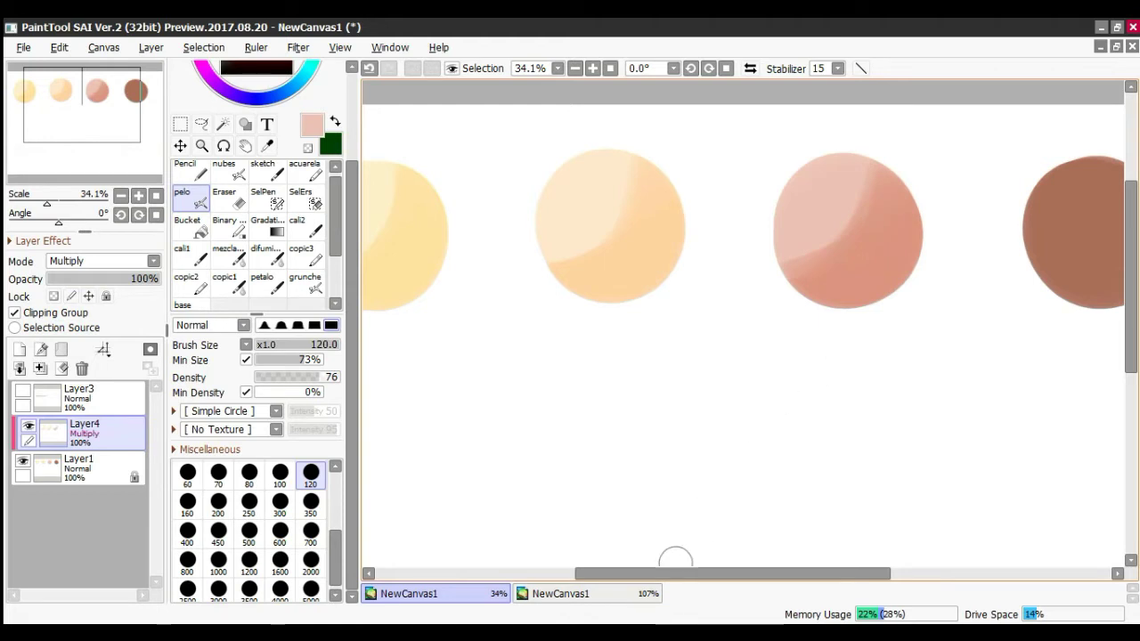
Step: Sample the brown circle's base colour and paint a curved shadow along its lower-right side
left_click_drag(695, 574, 777, 574)
left_click(874, 240, "alt")
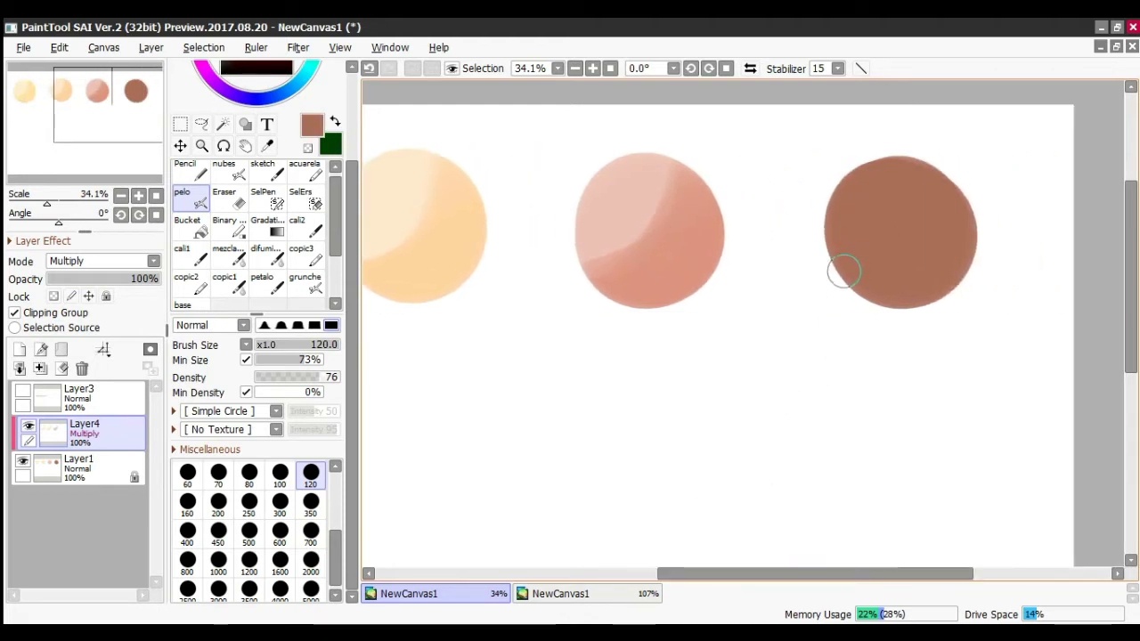
mouse_move(844, 271)
left_mouse_down()
mouse_move(948, 249)
mouse_move(871, 318)
mouse_move(958, 232)
mouse_move(944, 283)
mouse_move(968, 236)
mouse_move(928, 285)
mouse_move(886, 287)
mouse_move(944, 177)
mouse_move(849, 305)
mouse_move(944, 135)
mouse_move(854, 299)
mouse_move(944, 181)
left_mouse_up()
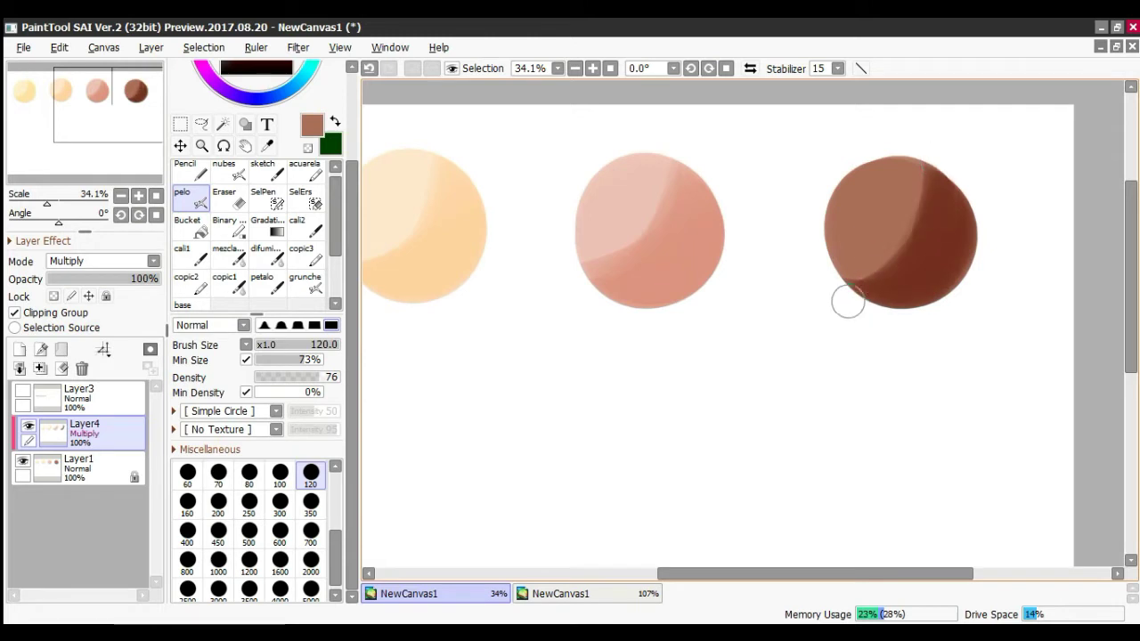
left_click_drag(803, 286, 890, 279)
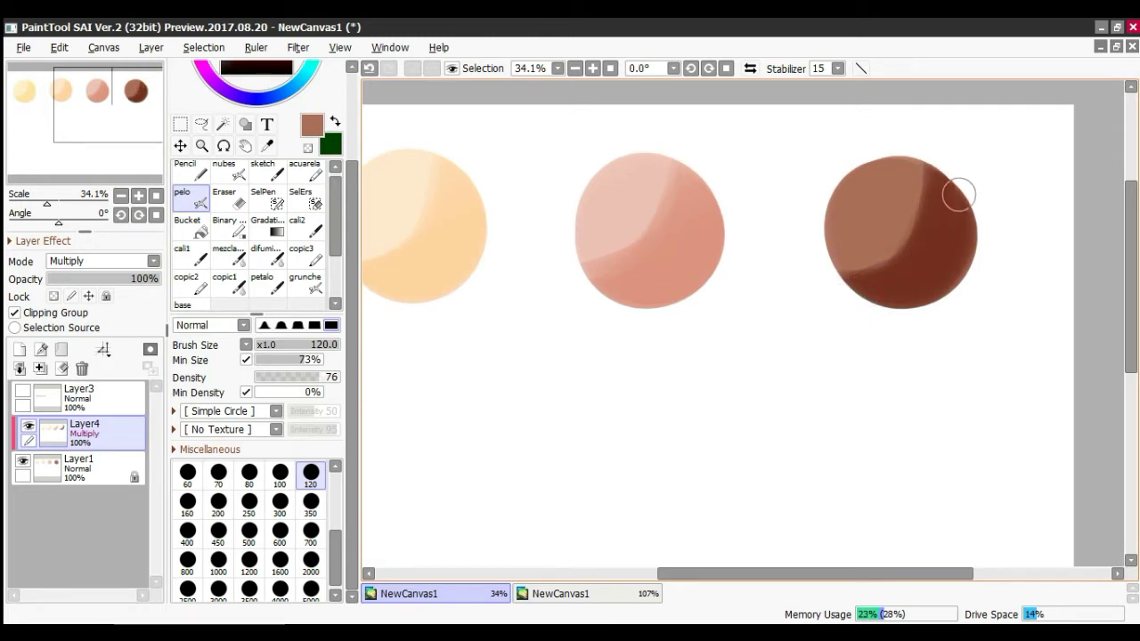
left_click_drag(959, 194, 898, 293)
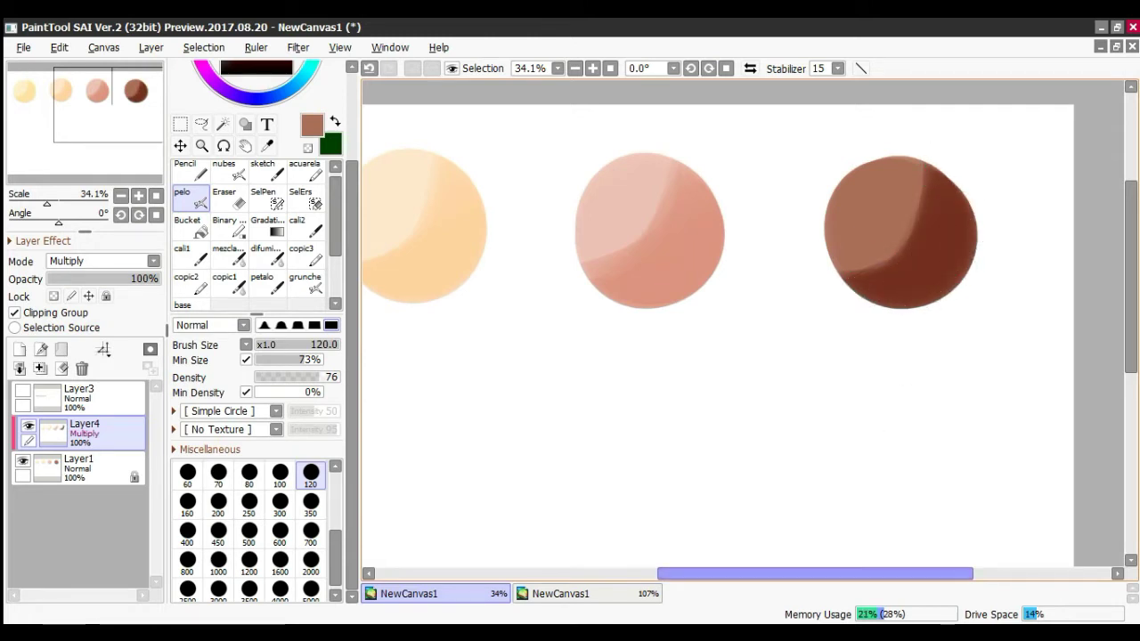
Step: Sample the shadow tones of the yellow and peach circles and paint a second, deeper shadow along their lower-right edges
left_click_drag(818, 574, 705, 573)
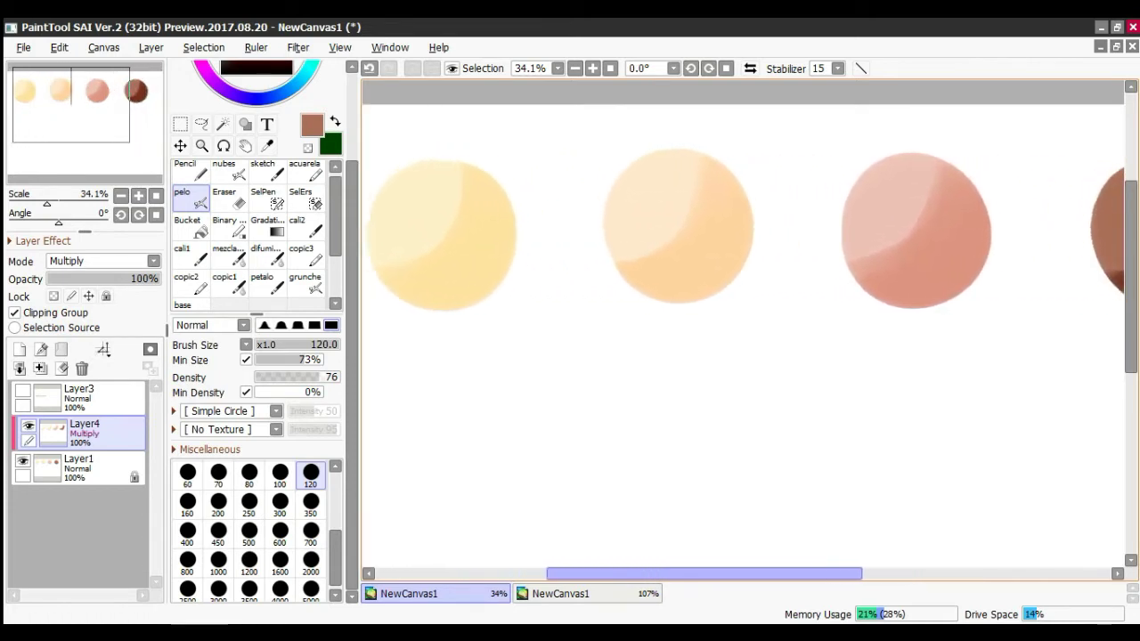
left_click(497, 261, "alt")
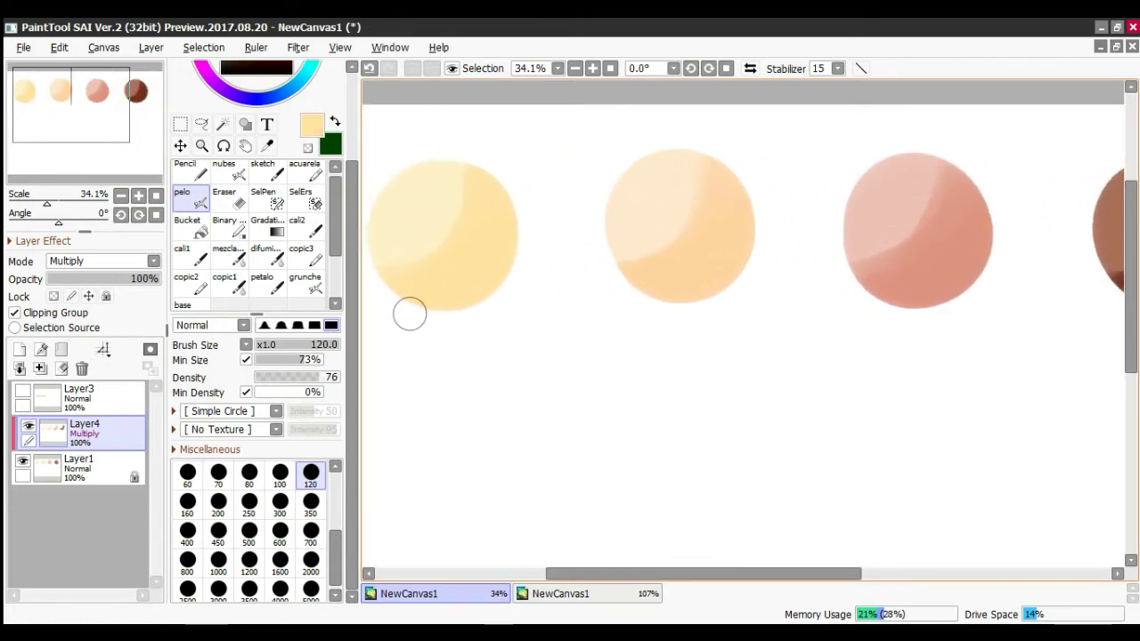
mouse_move(410, 314)
left_mouse_down()
mouse_move(479, 296)
mouse_move(501, 236)
mouse_move(468, 292)
mouse_move(500, 222)
mouse_move(441, 312)
mouse_move(483, 259)
mouse_move(395, 320)
left_mouse_up()
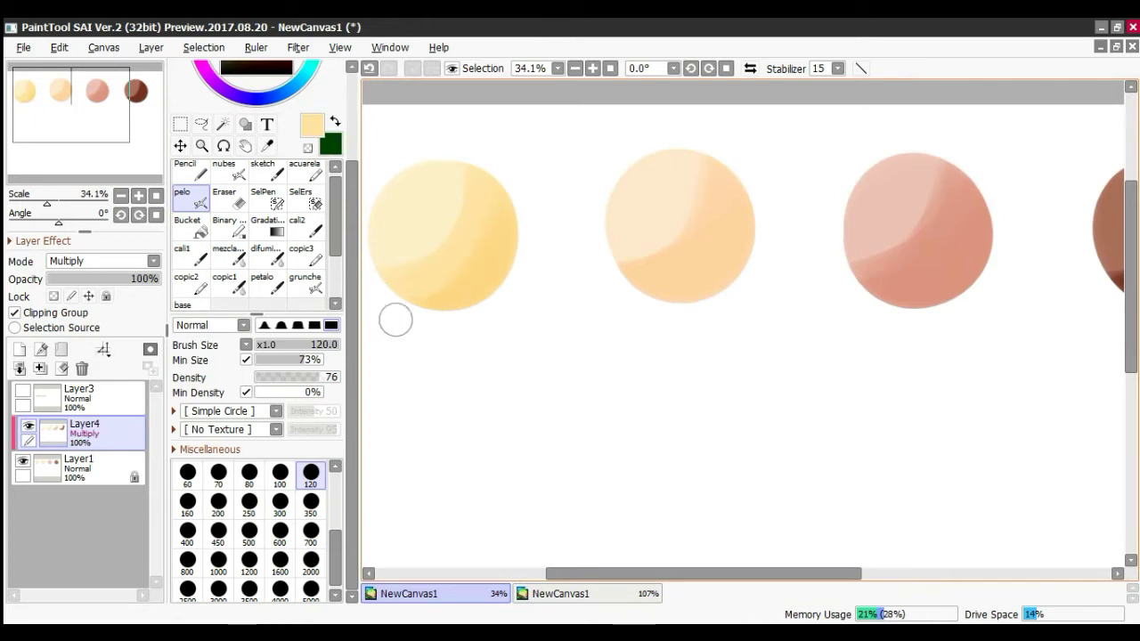
left_click(723, 282, "alt")
mouse_move(634, 307)
left_mouse_down()
mouse_move(709, 285)
mouse_move(638, 311)
mouse_move(722, 260)
left_mouse_up()
mouse_move(624, 305)
left_mouse_down()
mouse_move(743, 238)
mouse_move(661, 313)
mouse_move(745, 205)
mouse_move(683, 299)
mouse_move(624, 301)
left_mouse_up()
Step: Sample the pink circle's shadow tone and paint a second, deeper shadow along its lower-right edge
right_click(924, 291)
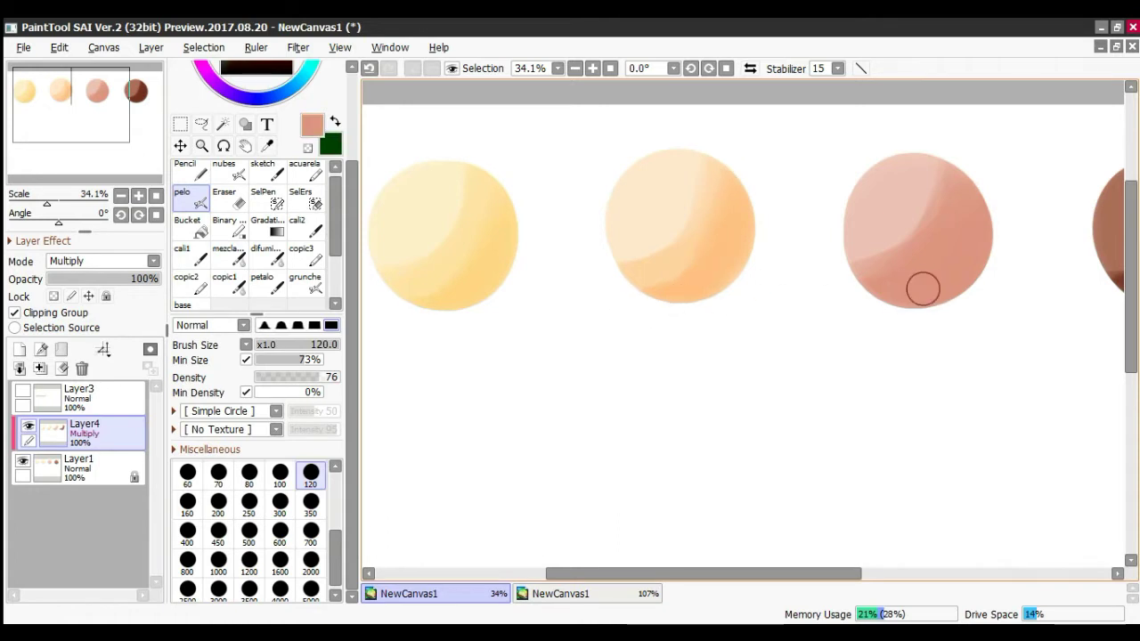
mouse_move(848, 313)
left_mouse_down()
mouse_move(963, 262)
mouse_move(853, 318)
mouse_move(966, 215)
left_mouse_up()
left_click_drag(936, 298, 976, 150)
mouse_move(976, 149)
left_mouse_down()
mouse_move(889, 316)
mouse_move(981, 169)
left_mouse_up()
mouse_move(981, 169)
left_mouse_down()
mouse_move(860, 326)
mouse_move(987, 201)
left_mouse_up()
left_click_drag(987, 202, 831, 314)
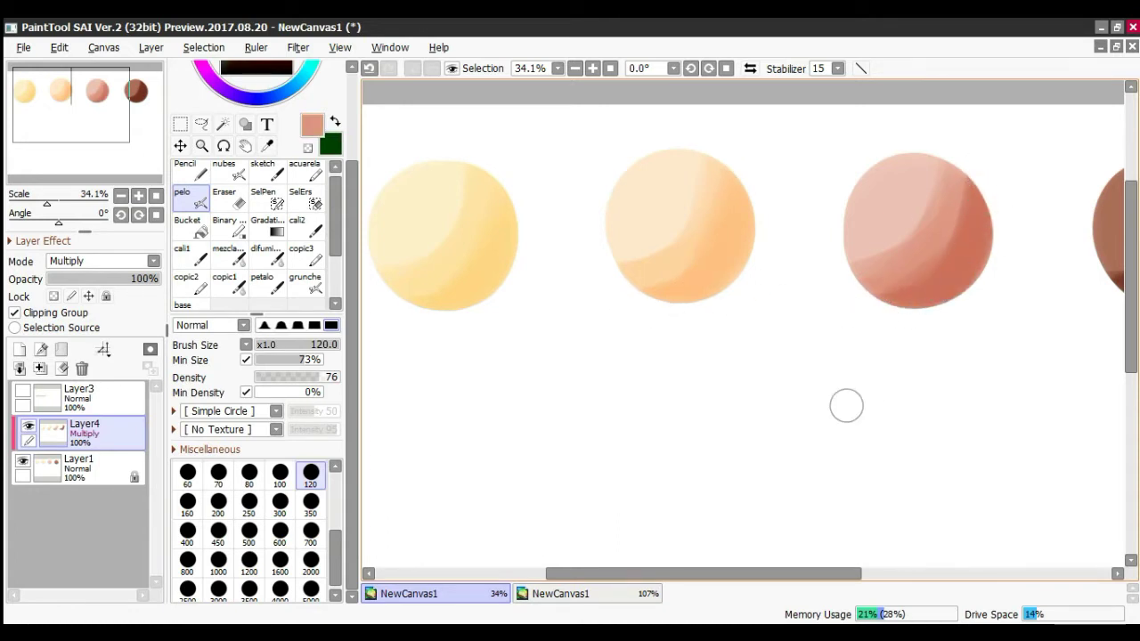
Step: Paint a second, deeper shadow along the lower-right edge of the brown circle with its sampled shadow tone
left_click_drag(736, 573, 839, 574)
mouse_move(975, 192)
left_mouse_down()
mouse_move(923, 330)
mouse_move(981, 177)
mouse_move(885, 322)
mouse_move(909, 261)
mouse_move(918, 281)
mouse_move(880, 299)
mouse_move(987, 218)
mouse_move(910, 321)
mouse_move(990, 241)
mouse_move(990, 172)
mouse_move(980, 247)
left_mouse_up()
right_click(914, 273)
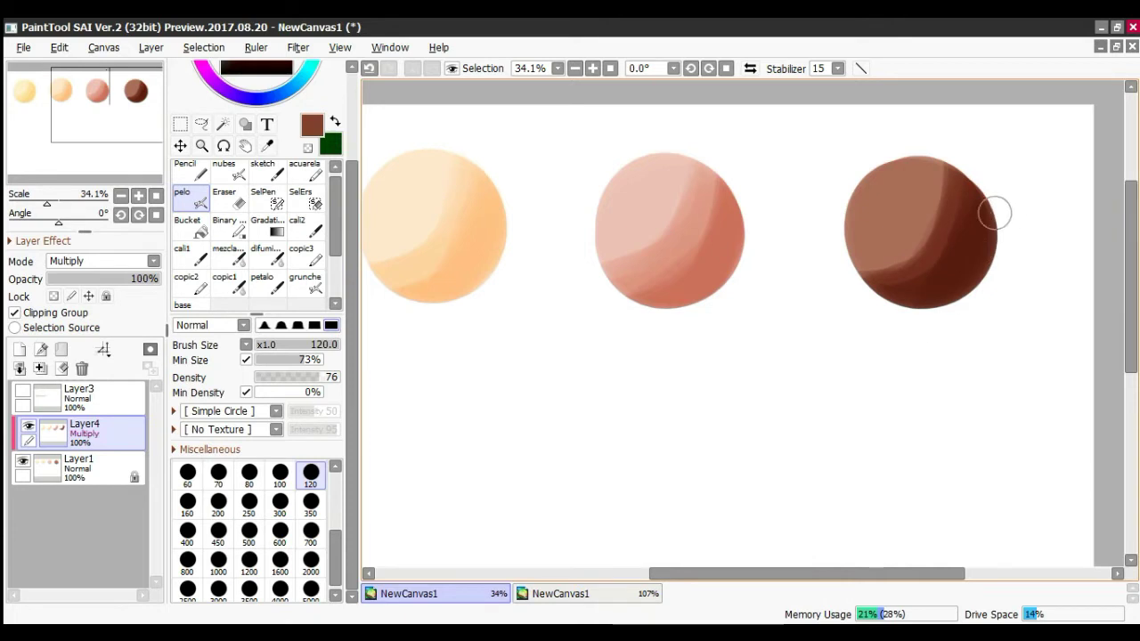
left_click_drag(47, 201, 40, 202)
left_click_drag(109, 105, 93, 108)
left_click_drag(42, 201, 44, 201)
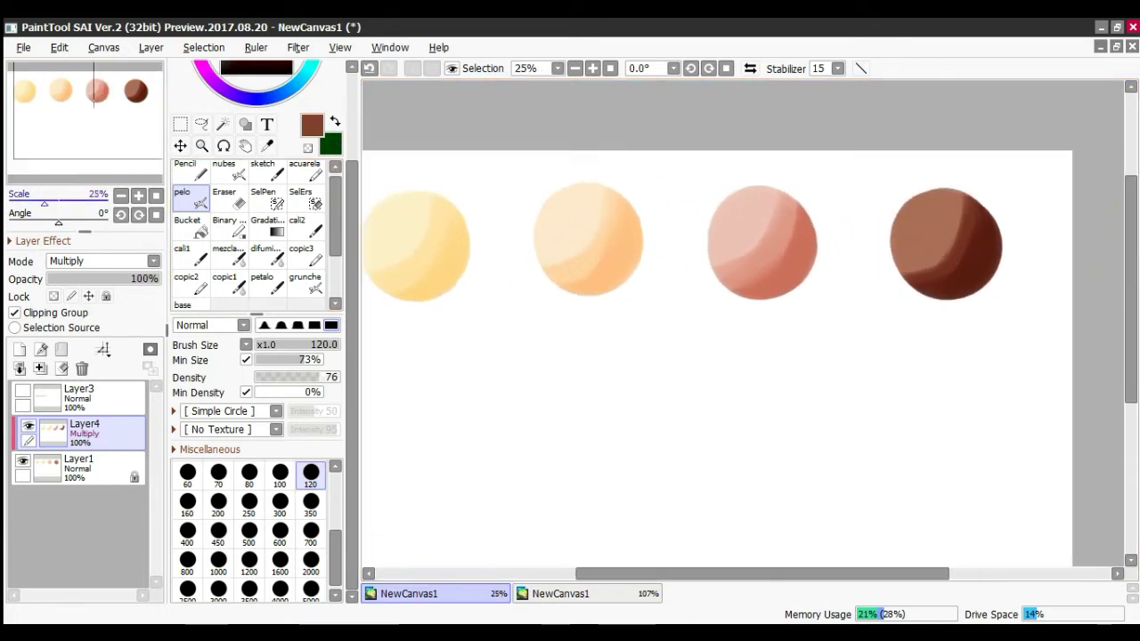
left_click_drag(94, 108, 88, 108)
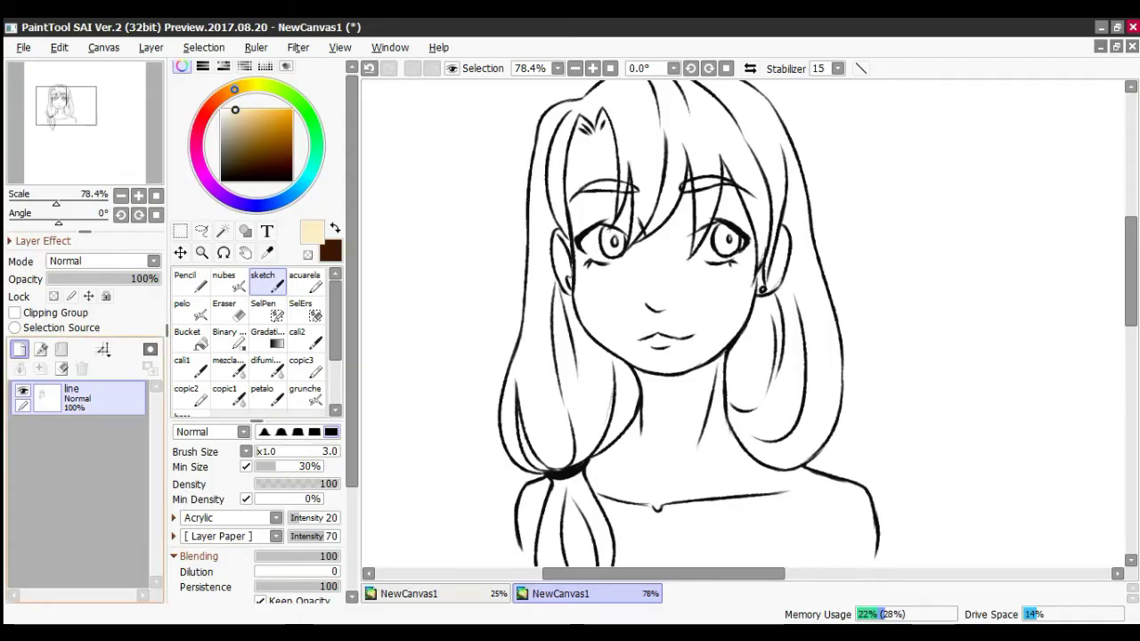
Step: In the girl line-art canvas, add a new layer beneath the line layer and choose the base brush
left_click(20, 350)
left_click_drag(89, 400, 89, 438)
left_click_drag(335, 323, 335, 337)
scroll(256, 338, "down", 2)
left_click(191, 345)
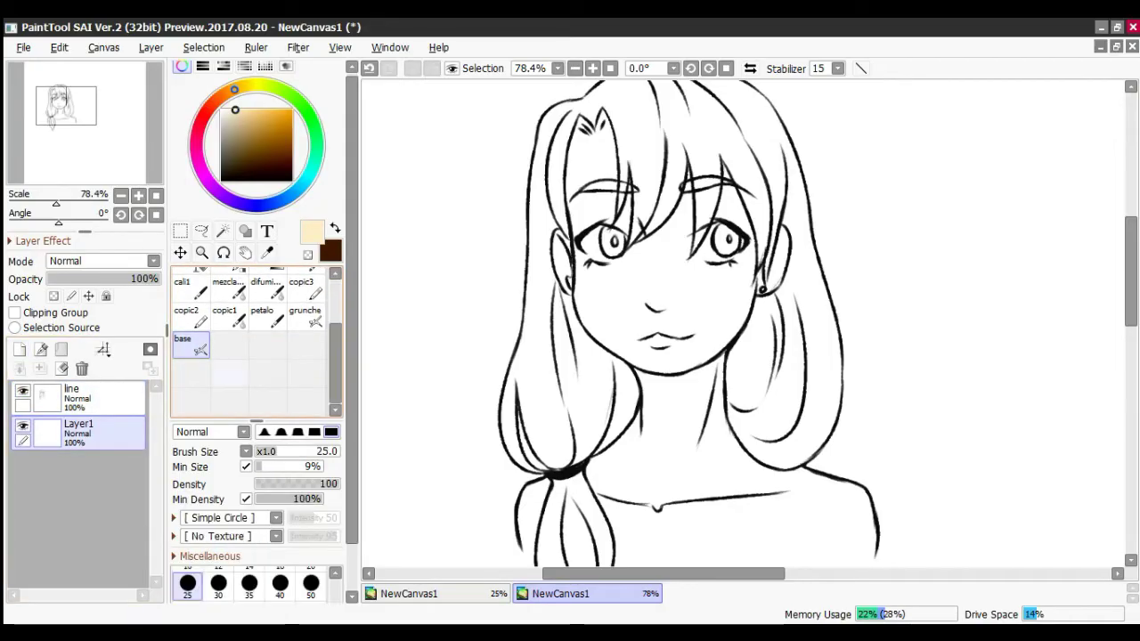
Step: Paint the flat cream skin colour over the girl's face, neck, shoulders and both ears
mouse_move(589, 246)
left_mouse_down()
mouse_move(586, 147)
mouse_move(611, 214)
mouse_move(606, 267)
mouse_move(677, 267)
mouse_move(730, 312)
mouse_move(659, 361)
mouse_move(624, 329)
mouse_move(593, 261)
mouse_move(614, 361)
mouse_move(659, 437)
mouse_move(717, 449)
mouse_move(636, 440)
mouse_move(624, 534)
mouse_move(713, 526)
mouse_move(802, 481)
mouse_move(859, 509)
mouse_move(753, 539)
mouse_move(674, 522)
mouse_move(772, 540)
mouse_move(637, 505)
left_mouse_up()
left_click_drag(546, 489, 532, 542)
left_click_drag(561, 243, 565, 270)
left_click_drag(778, 246, 759, 286)
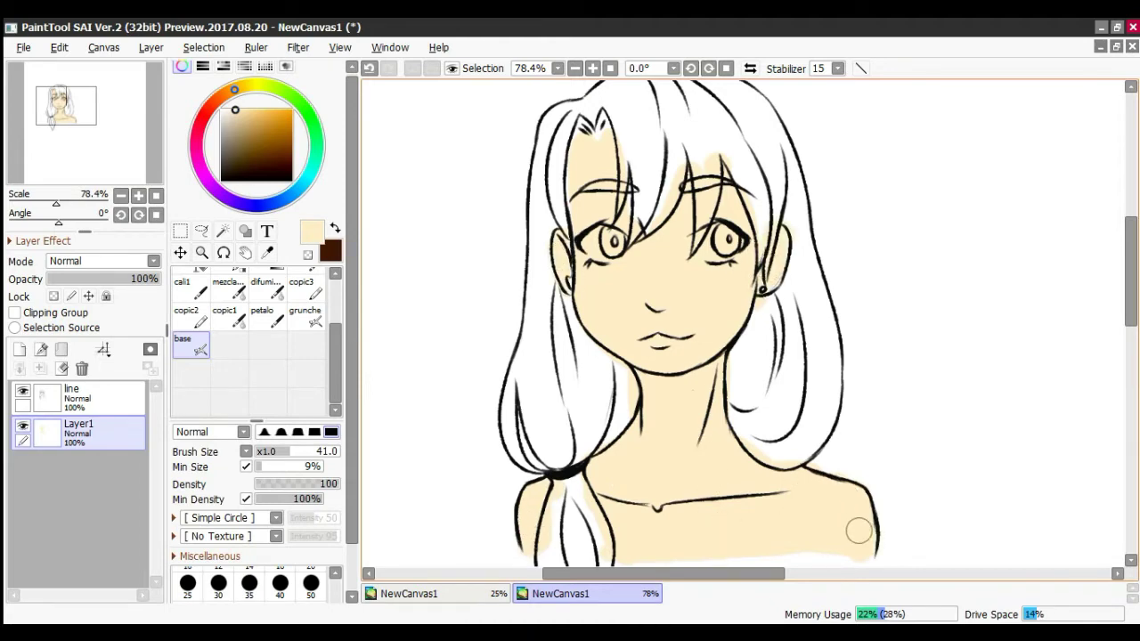
Step: Erase the skin colour spilling into the bangs and around the ear on the image's right side
scroll(618, 360, "up", 4)
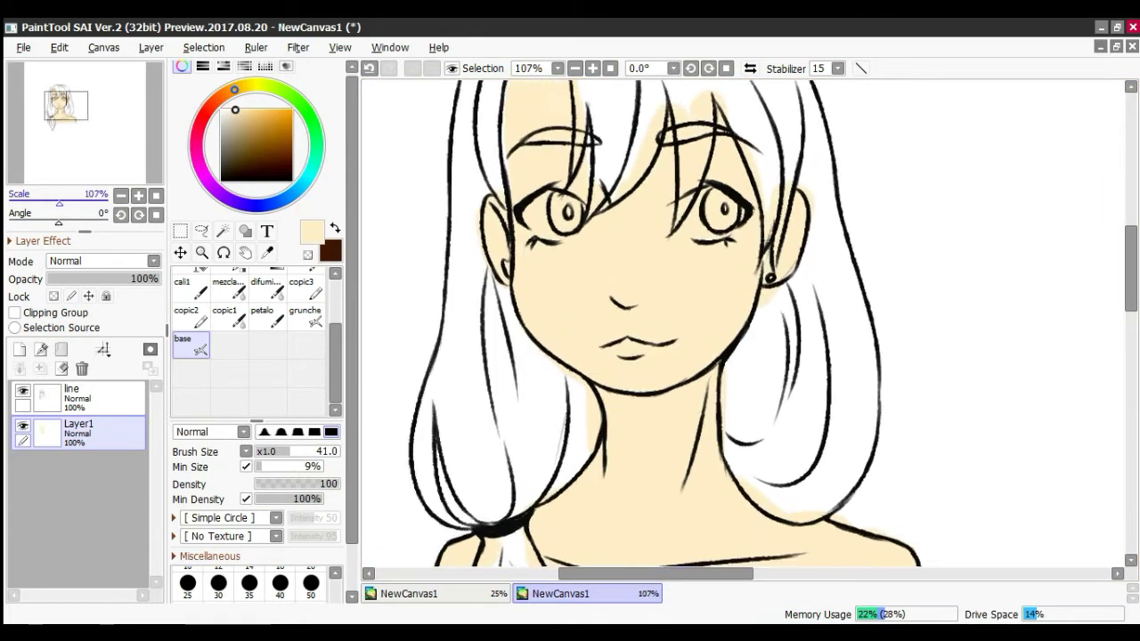
scroll(240, 330, "up", 2)
left_click(228, 300)
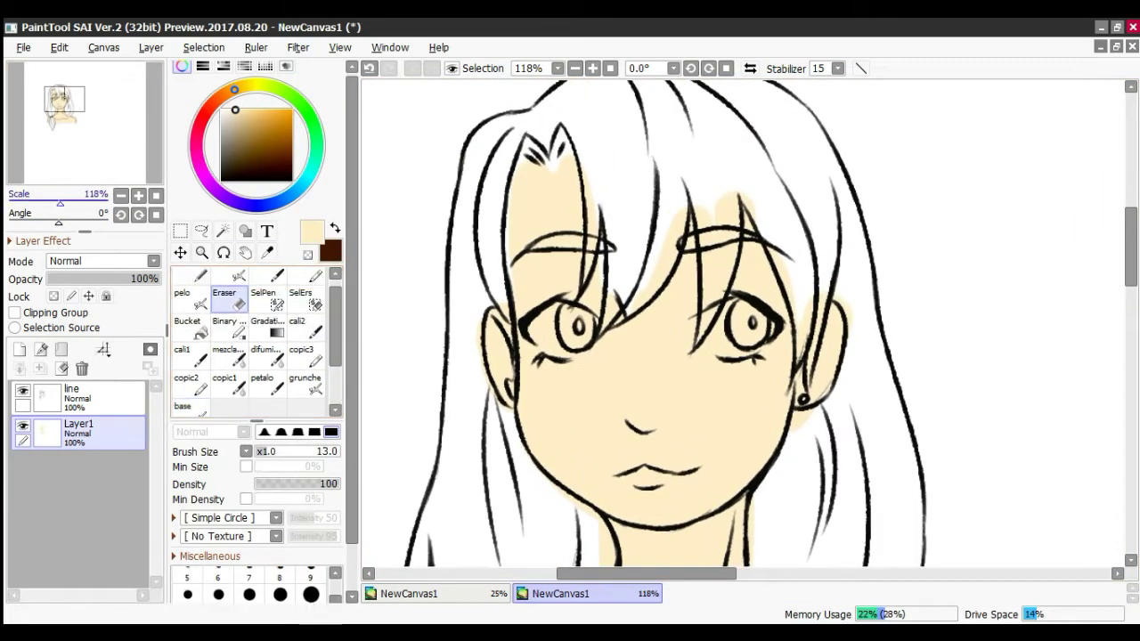
left_click_drag(60, 204, 68, 203)
mouse_move(518, 265)
left_mouse_down()
mouse_move(524, 309)
mouse_move(559, 288)
mouse_move(612, 219)
left_mouse_up()
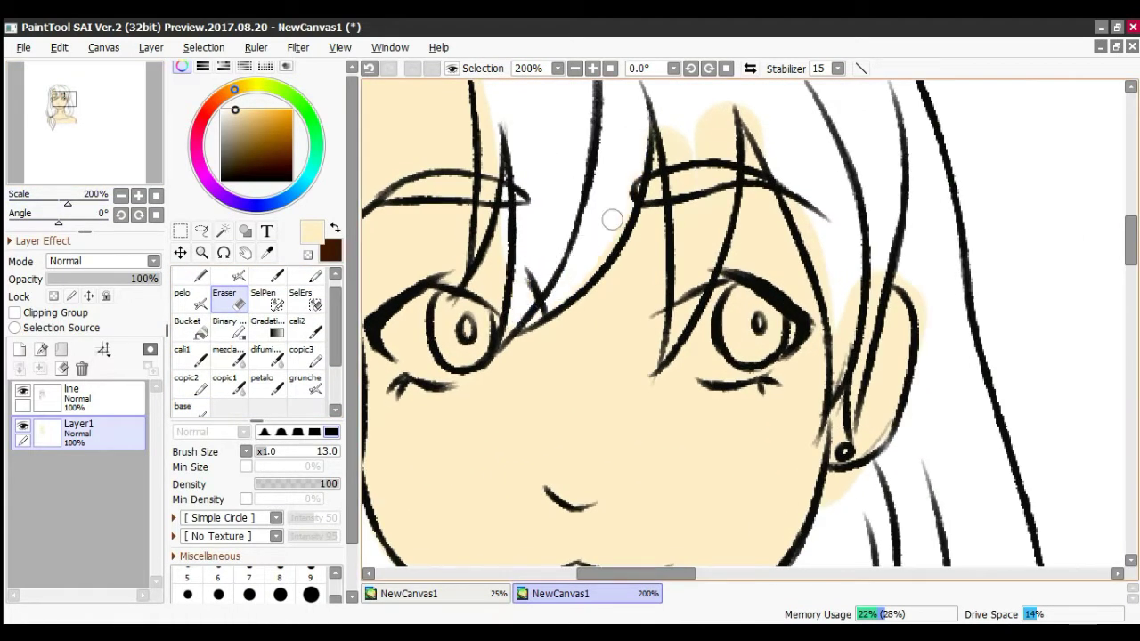
mouse_move(674, 140)
left_mouse_down()
mouse_move(694, 276)
mouse_move(714, 205)
mouse_move(672, 331)
left_mouse_up()
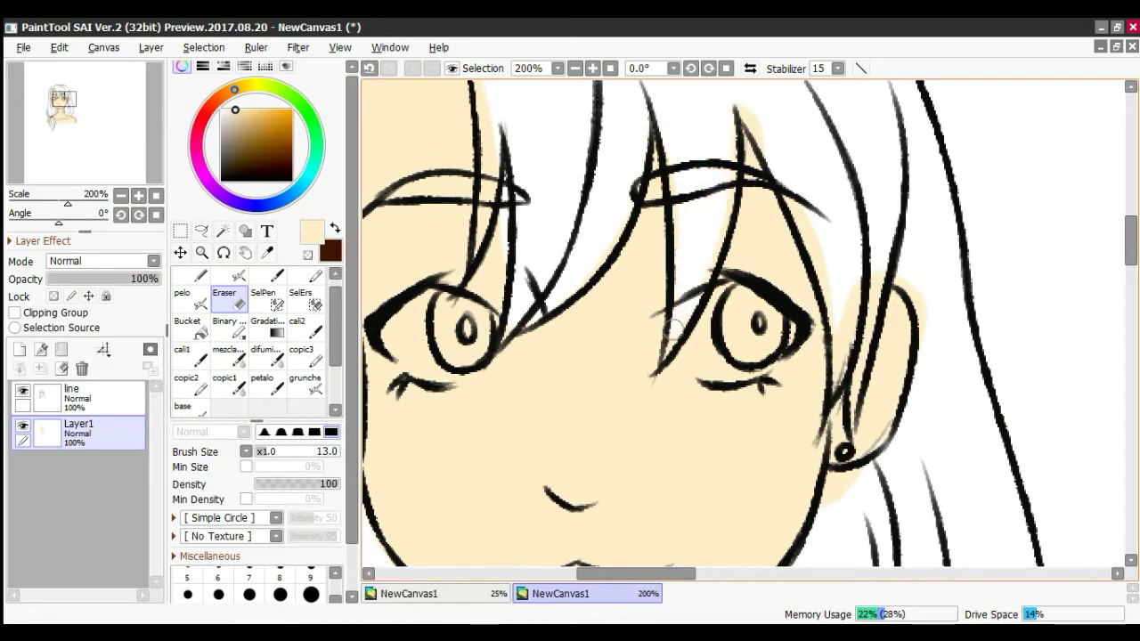
mouse_move(740, 148)
left_mouse_down()
mouse_move(828, 263)
mouse_move(835, 328)
mouse_move(818, 294)
mouse_move(833, 384)
mouse_move(863, 287)
mouse_move(867, 342)
mouse_move(914, 313)
left_mouse_up()
left_click_drag(874, 480, 829, 506)
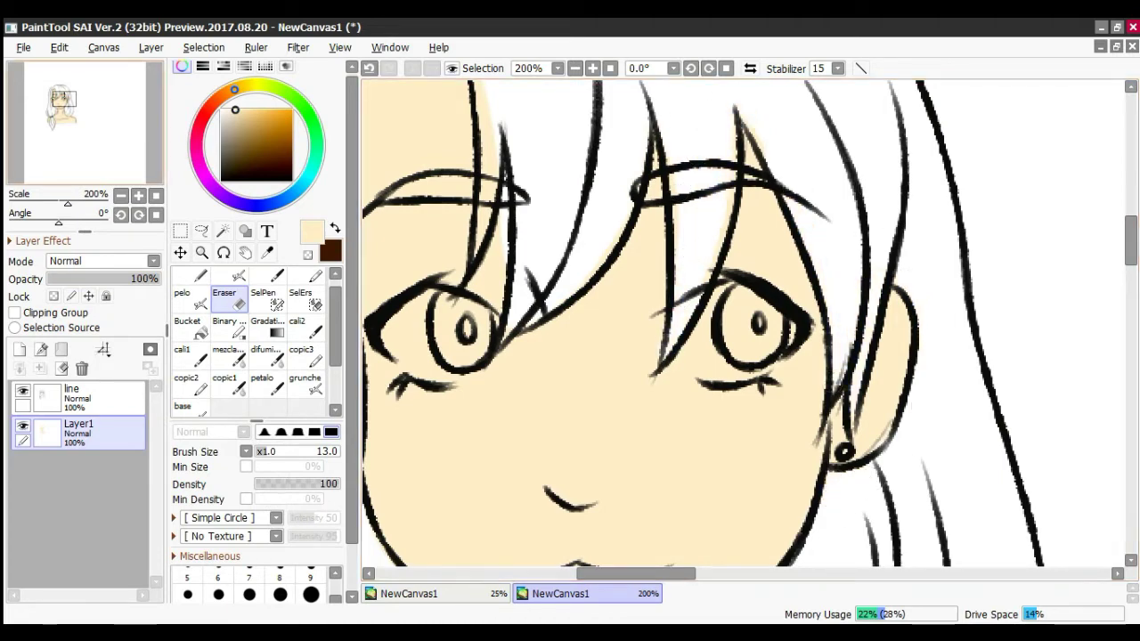
left_click_drag(515, 335, 596, 470)
mouse_move(546, 175)
left_mouse_down()
mouse_move(562, 223)
mouse_move(564, 367)
left_mouse_up()
Step: Fill the unpainted skin gaps along the forehead hairline using the base brush at size 9
left_click_drag(335, 326, 335, 308)
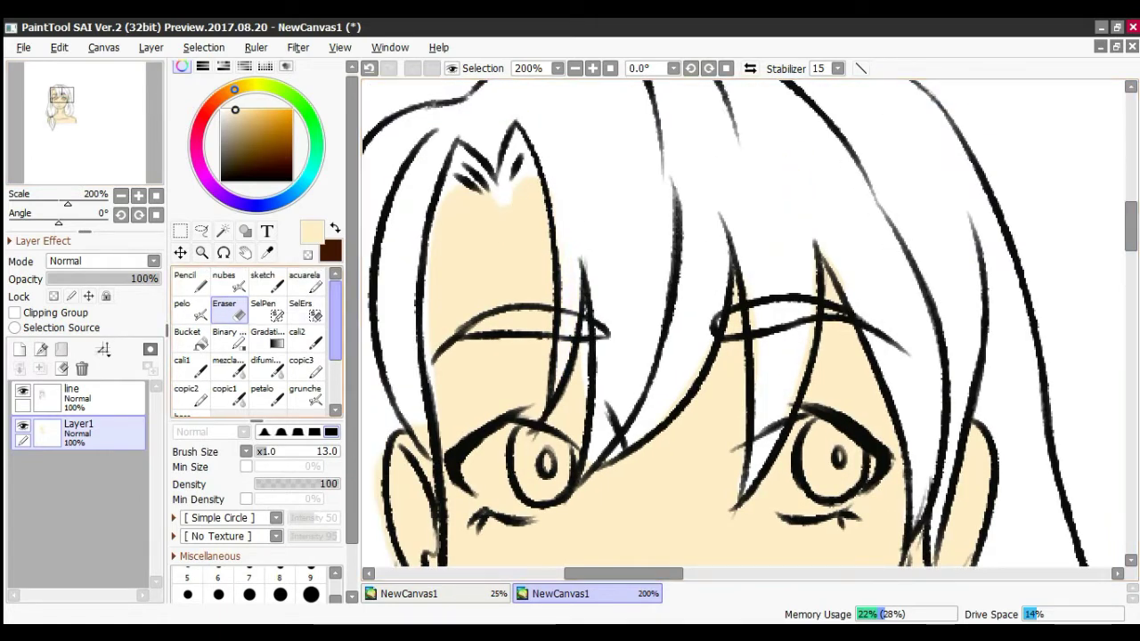
left_click(191, 413)
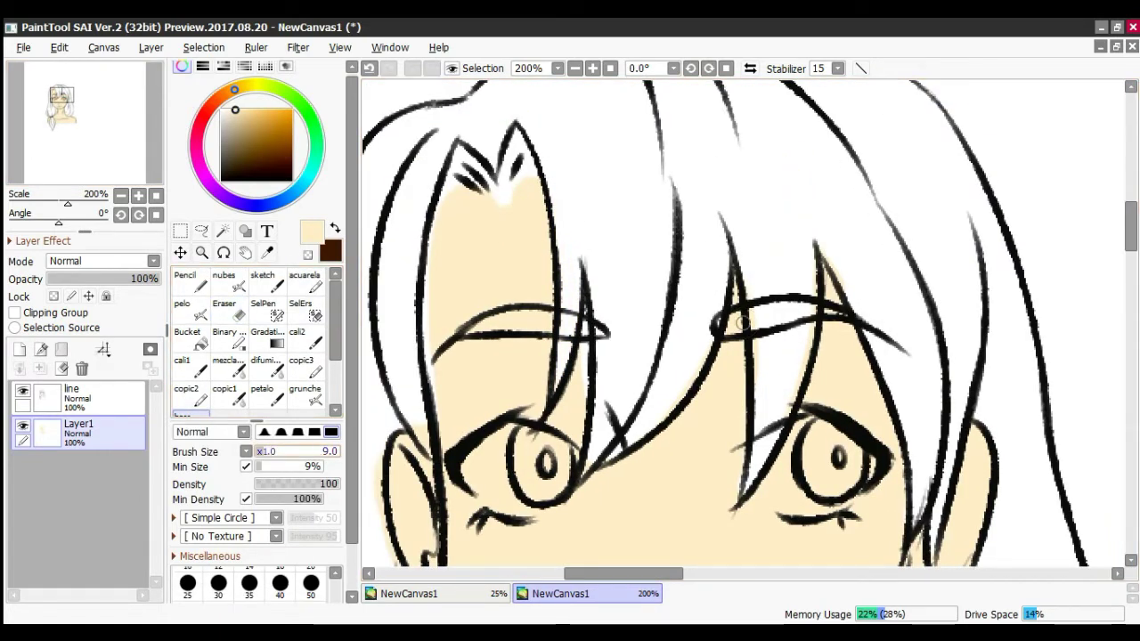
mouse_move(501, 194)
left_mouse_down()
mouse_move(432, 203)
mouse_move(430, 329)
left_mouse_up()
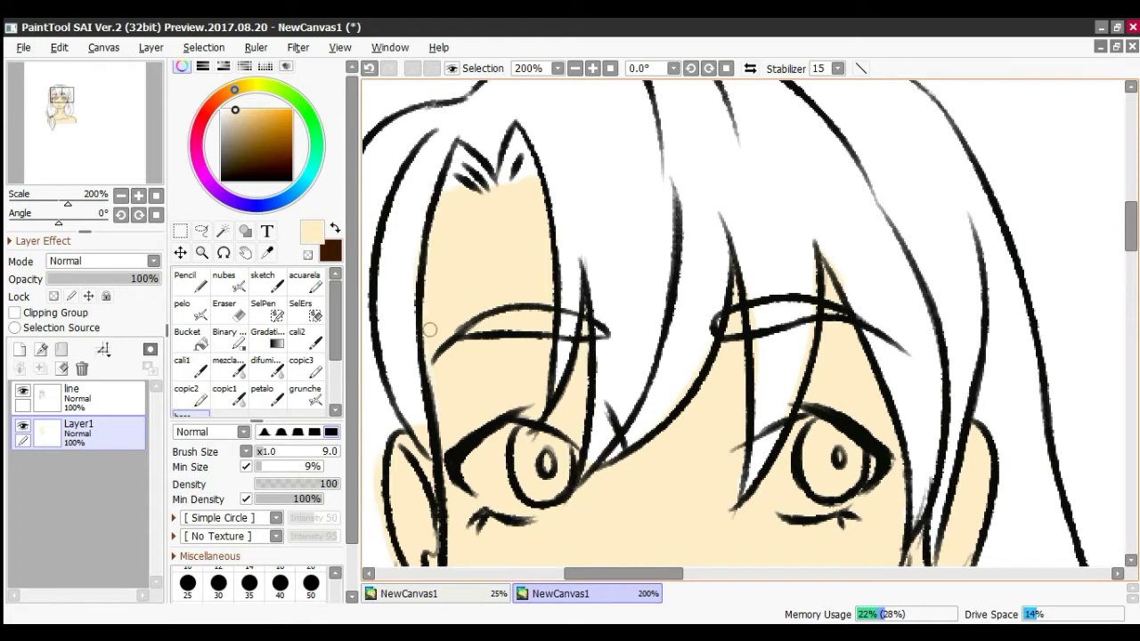
scroll(496, 323, "down", 5)
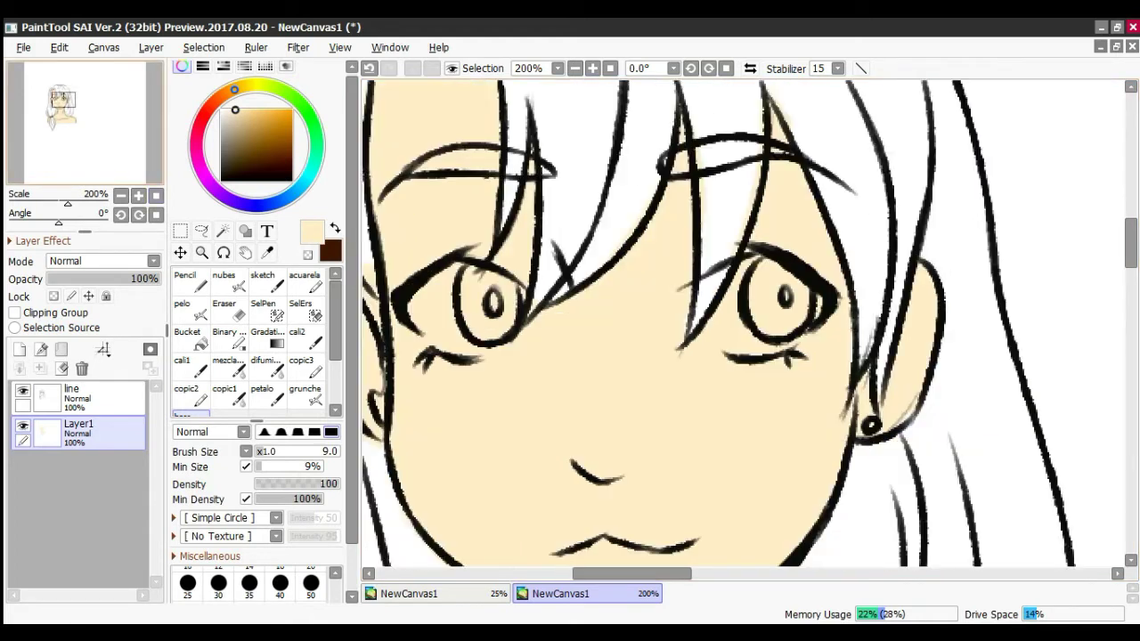
Step: Switch the base brush to transparent colour and clean the skin overspill around the face, jaw and right-hand shoulder
left_click(308, 255)
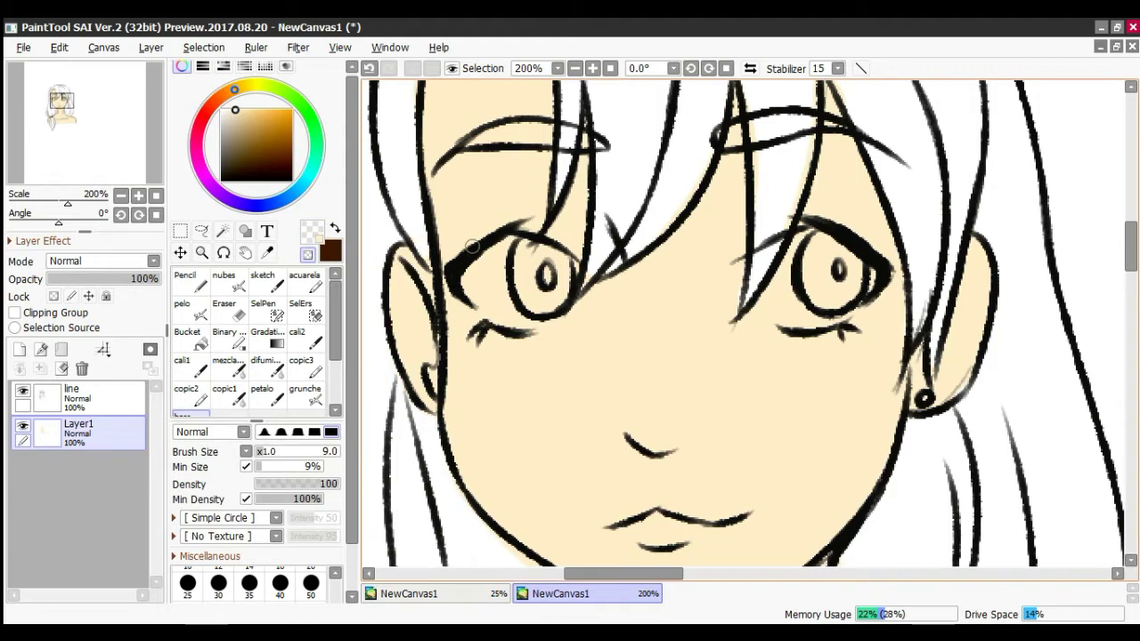
scroll(533, 187, "down", 9)
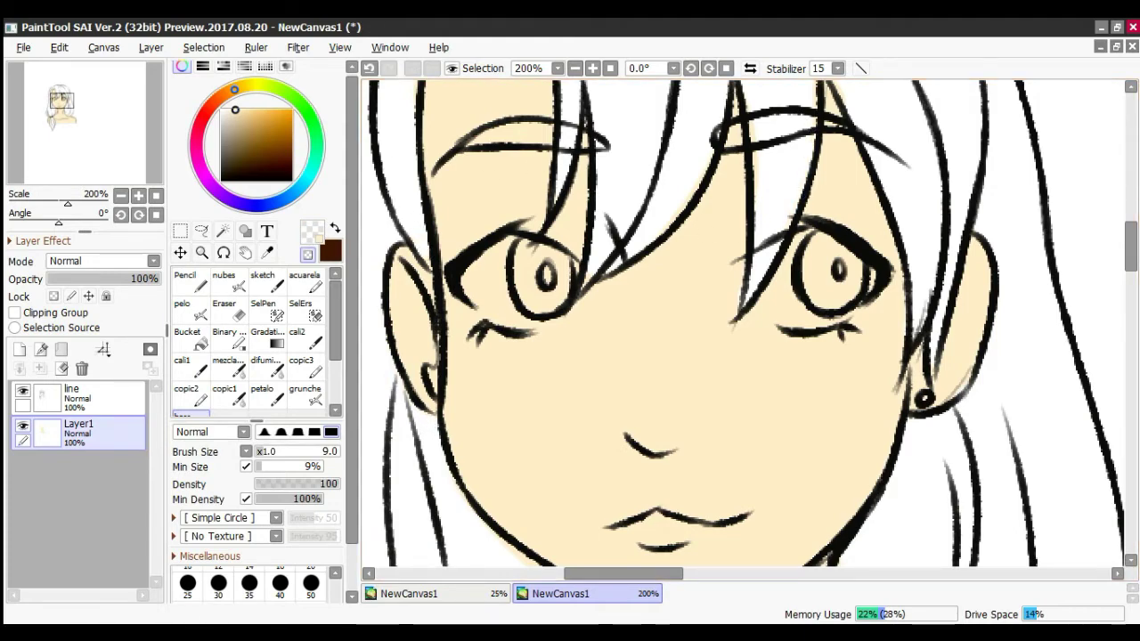
mouse_move(490, 244)
left_mouse_down()
mouse_move(519, 256)
mouse_move(553, 327)
mouse_move(558, 308)
mouse_move(566, 355)
left_mouse_up()
mouse_move(820, 220)
left_mouse_down()
mouse_move(819, 398)
mouse_move(925, 524)
left_mouse_up()
left_click_drag(64, 110, 73, 113)
left_click_drag(688, 405, 828, 457)
Step: Clear the skin colour from inside the tied ponytail and outside the adjoining shoulder outline
left_click_drag(73, 113, 55, 119)
left_click_drag(630, 305, 607, 395)
left_click_drag(618, 286, 589, 490)
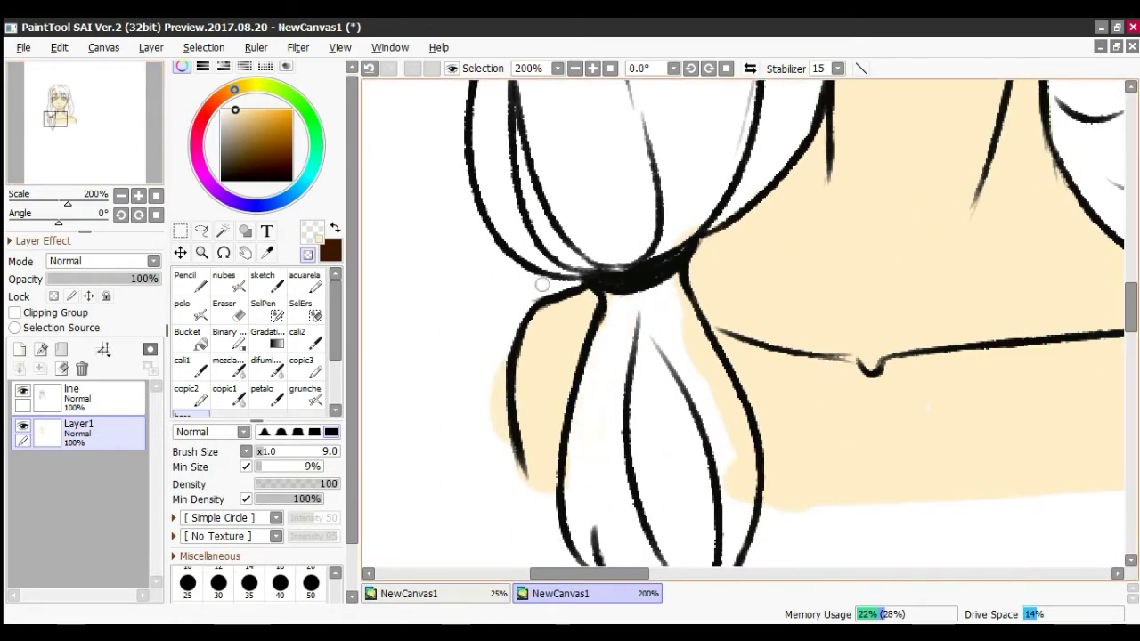
mouse_move(505, 350)
left_mouse_down()
mouse_move(495, 432)
mouse_move(511, 453)
left_mouse_up()
left_click_drag(683, 290, 737, 503)
left_click_drag(720, 364, 746, 506)
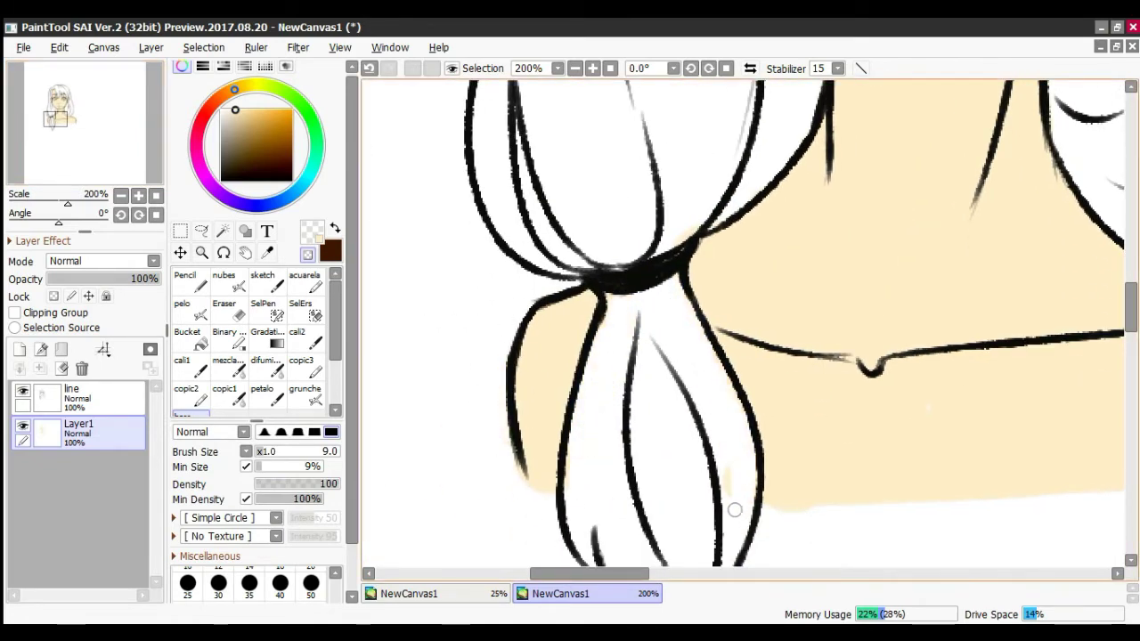
Step: Rename the skin colour layer as base and lock its opacity
mouse_move(55, 119)
left_mouse_down()
mouse_move(71, 119)
mouse_move(62, 112)
left_mouse_up()
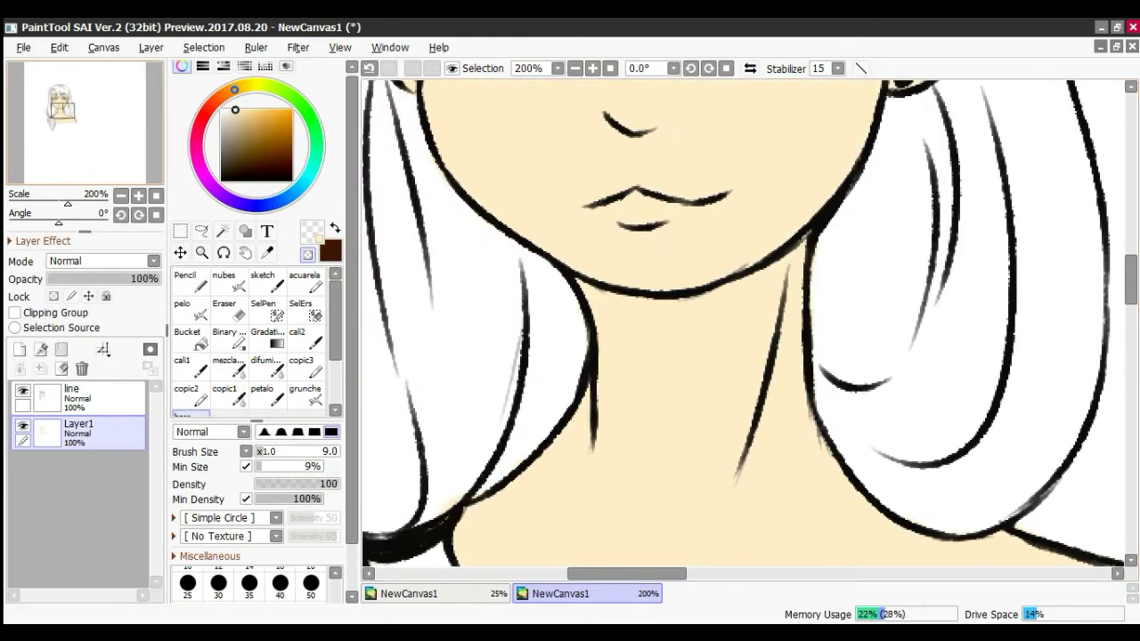
left_click_drag(68, 203, 60, 203)
left_click_drag(62, 110, 64, 102)
double_click(98, 433)
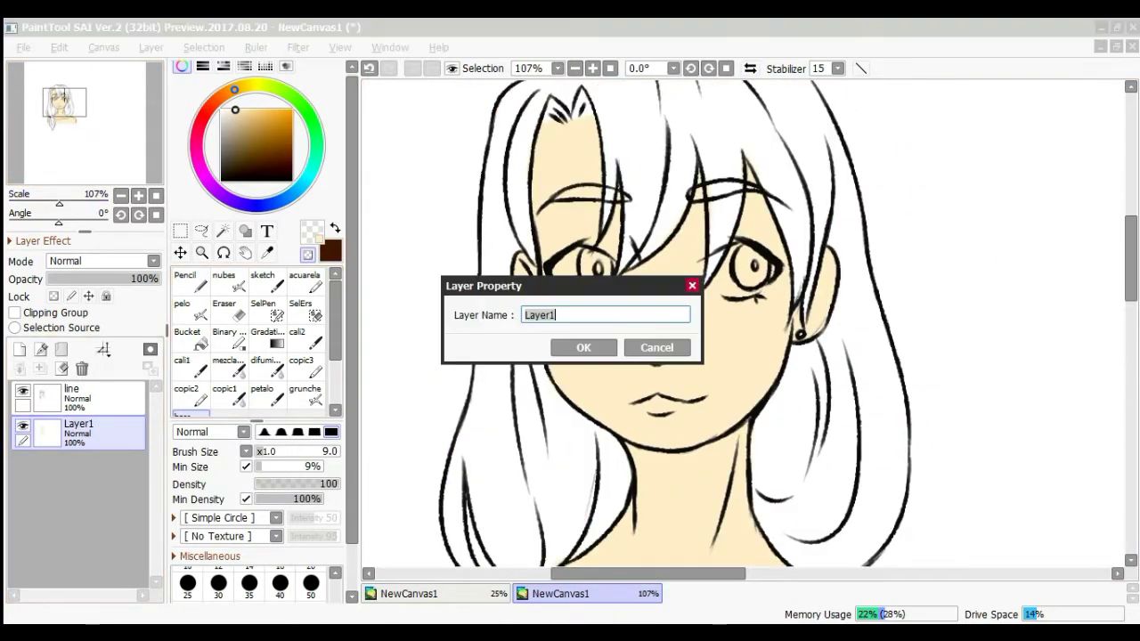
type("base")
key("Return")
left_click(53, 296)
Step: Add a new layer above base, clip it to base and set its blending mode to Multiply
left_click(20, 350)
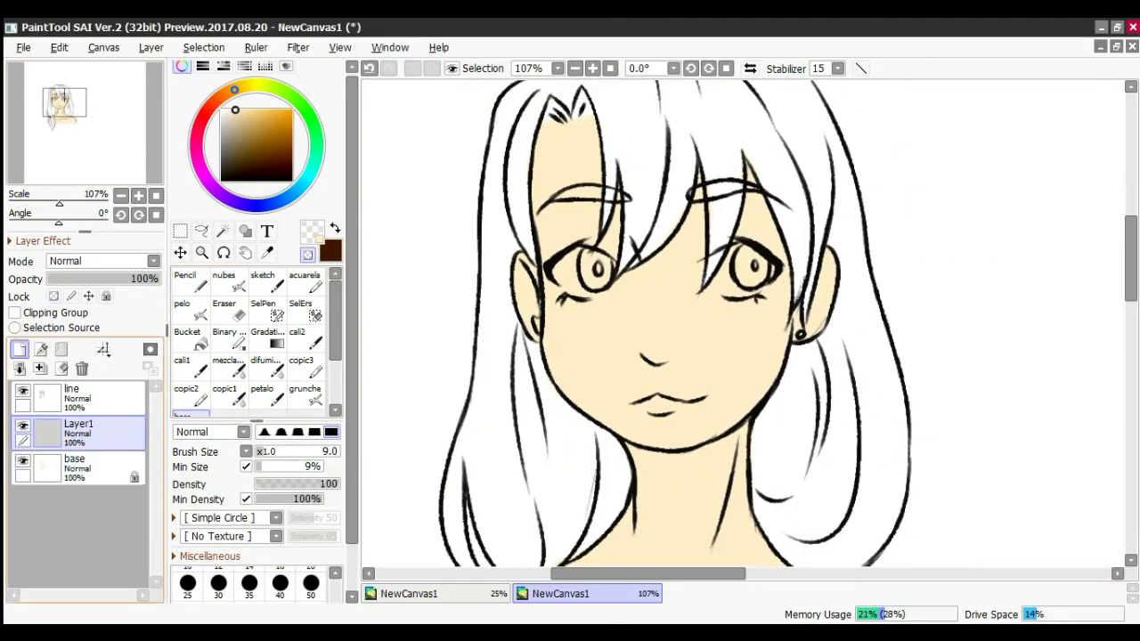
left_click(15, 313)
left_click(103, 261)
left_click(80, 292)
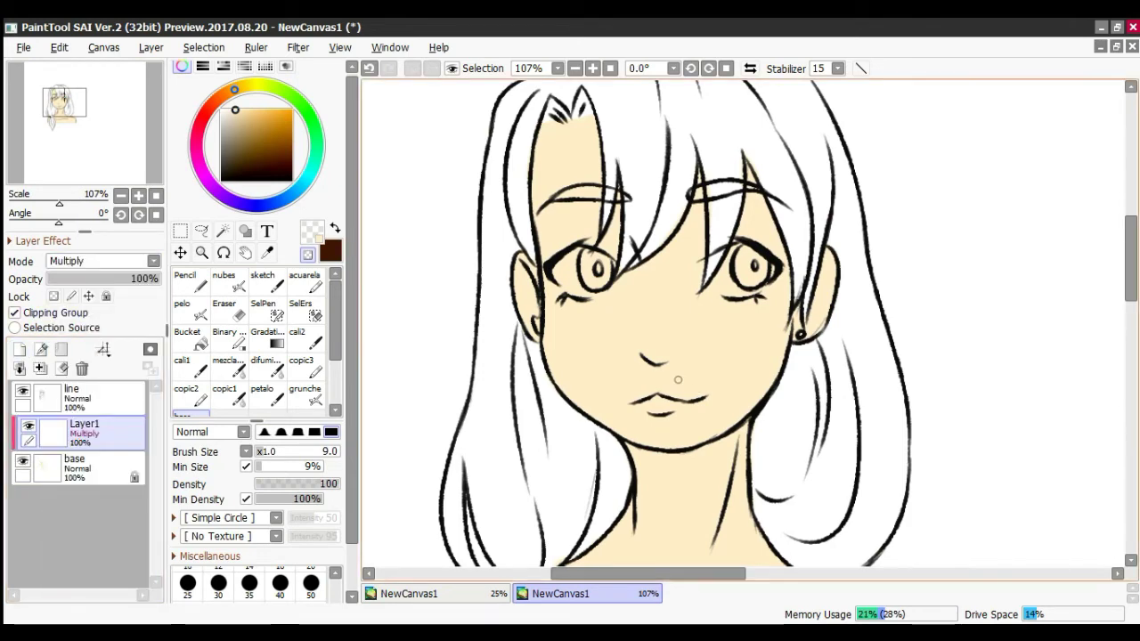
Step: Shade the face edges, forehead and neck under the chin with the skin colour, using the pelo brush at size 36
left_click(307, 254)
left_click(189, 310)
key("[")
key("[")
key("[")
key("[")
key("[")
key("[")
key("[")
key("[")
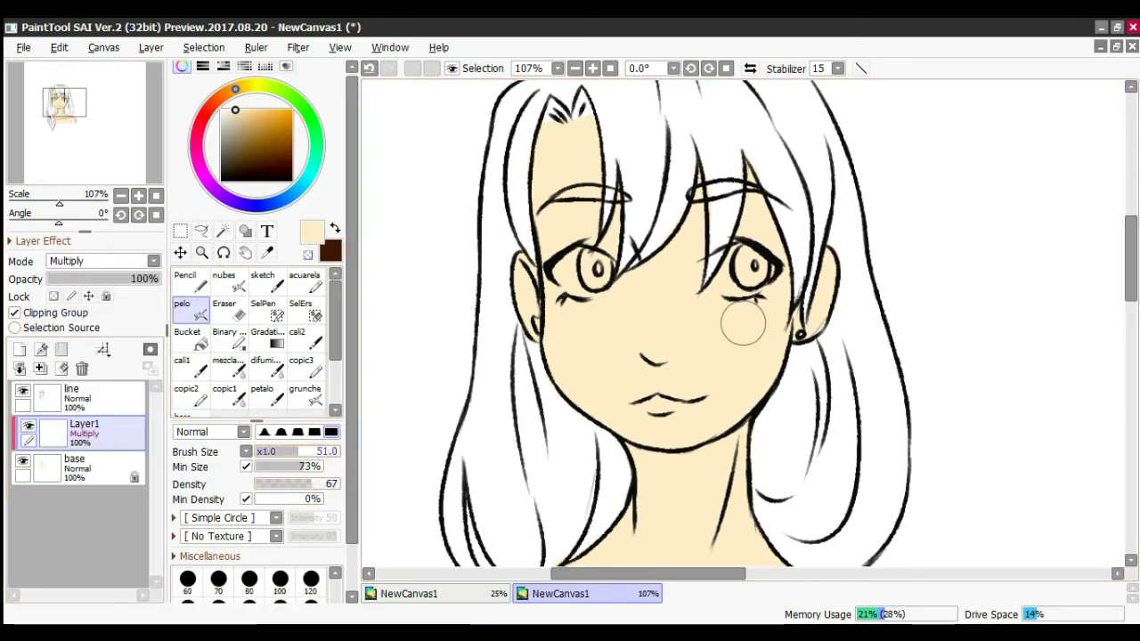
left_click_drag(749, 206, 735, 419)
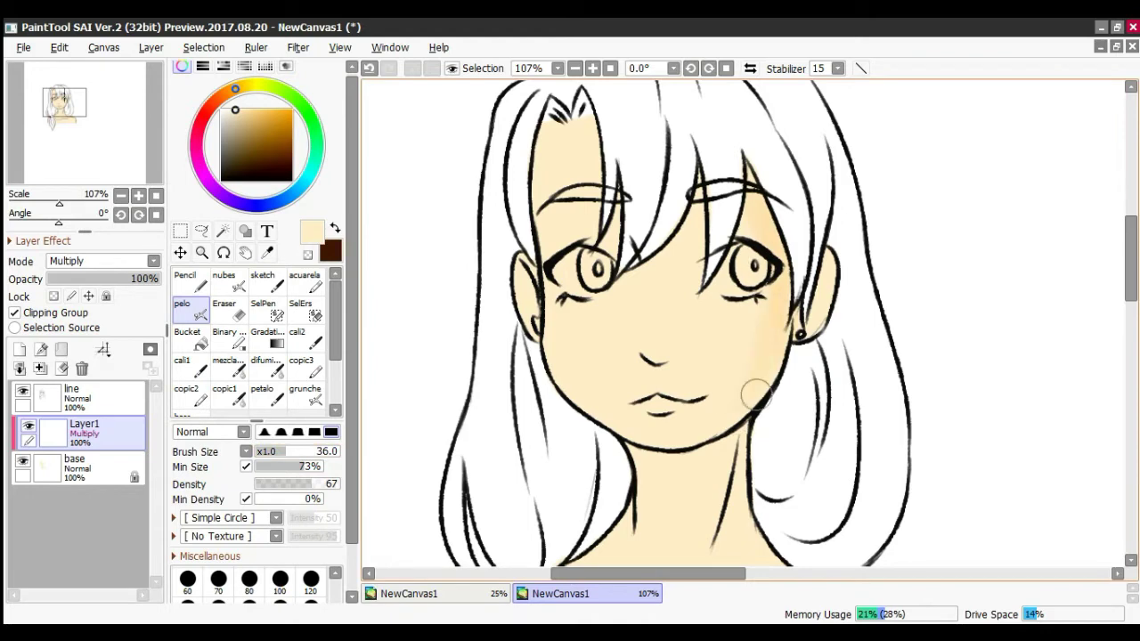
mouse_move(701, 486)
left_mouse_down()
mouse_move(634, 450)
mouse_move(751, 484)
mouse_move(741, 447)
left_mouse_up()
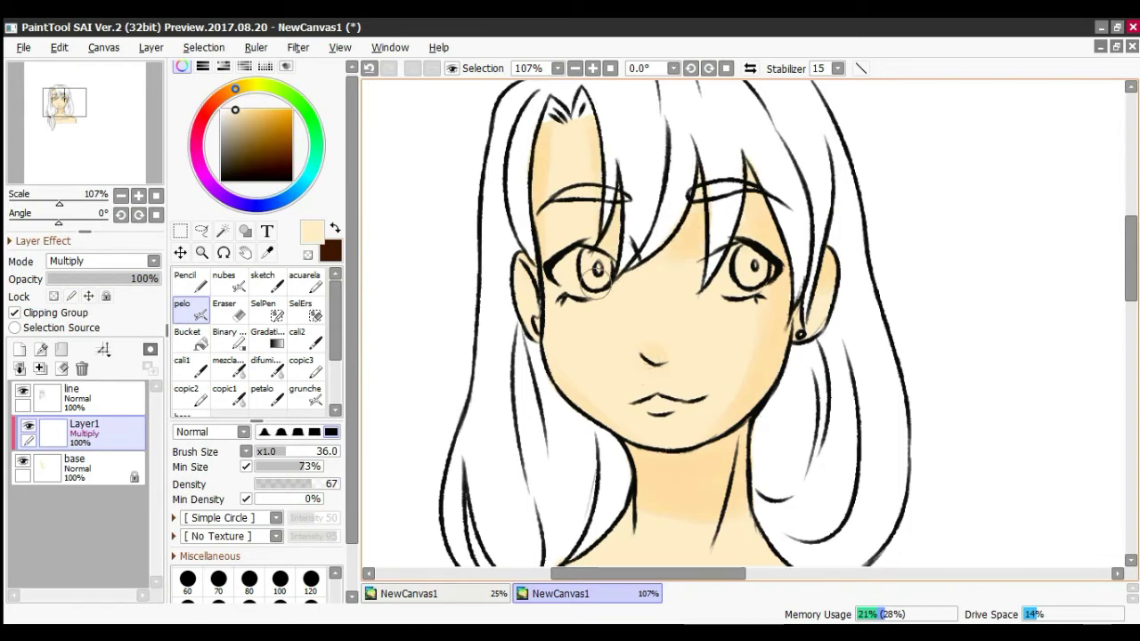
Step: Shade the base of the neck beside the tied hair and soften the shading's edge with transparent colour
scroll(596, 284, "down", 5)
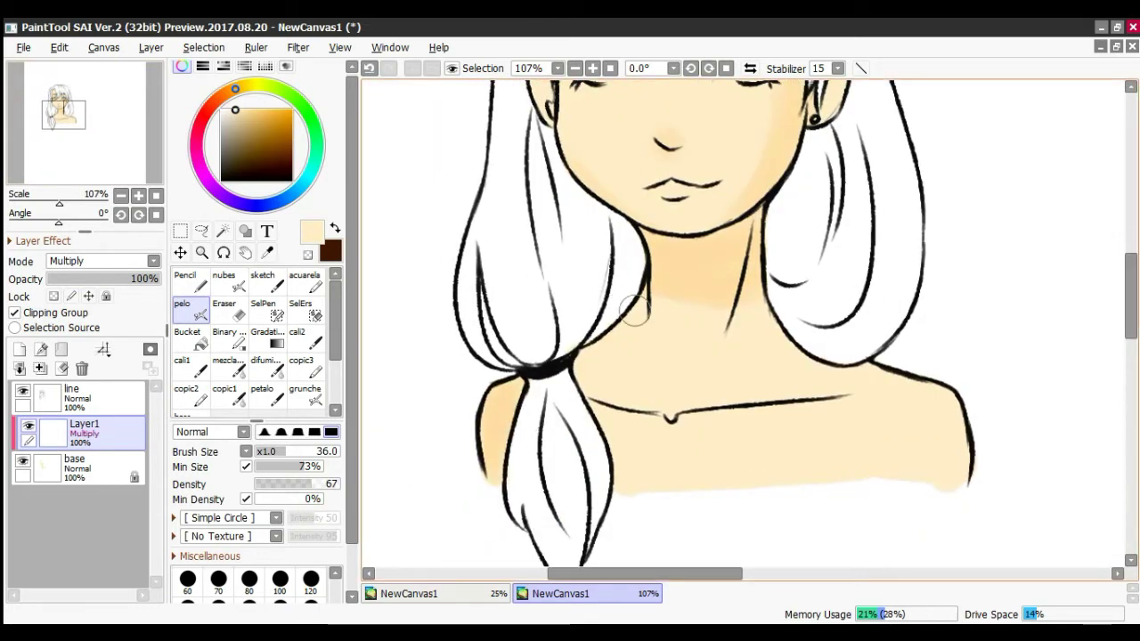
left_click_drag(634, 310, 570, 392)
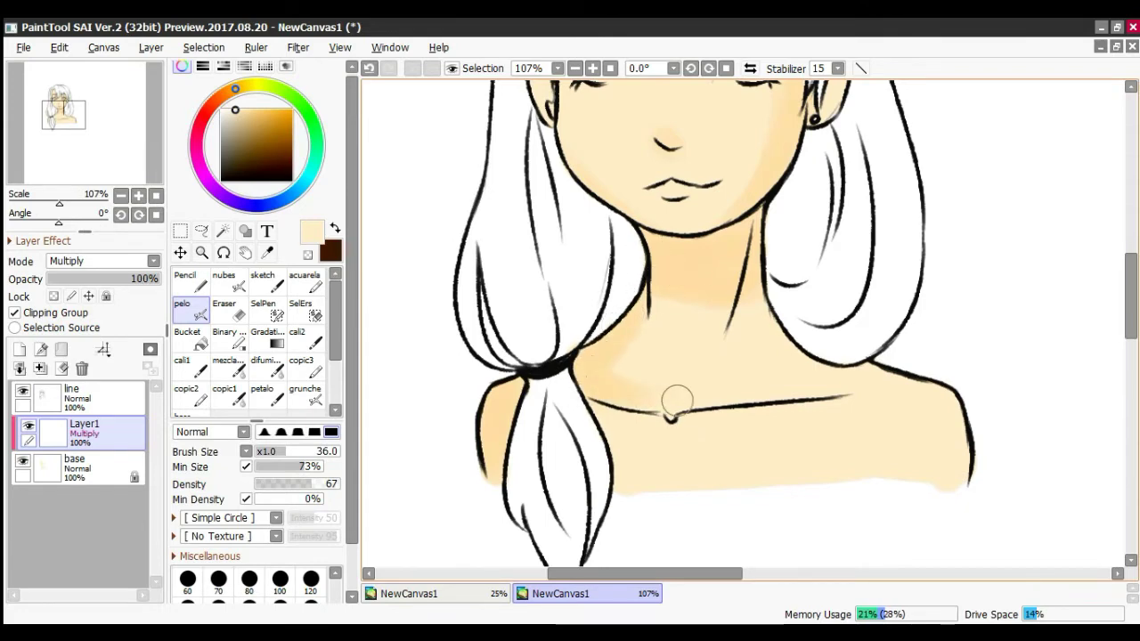
key("minus")
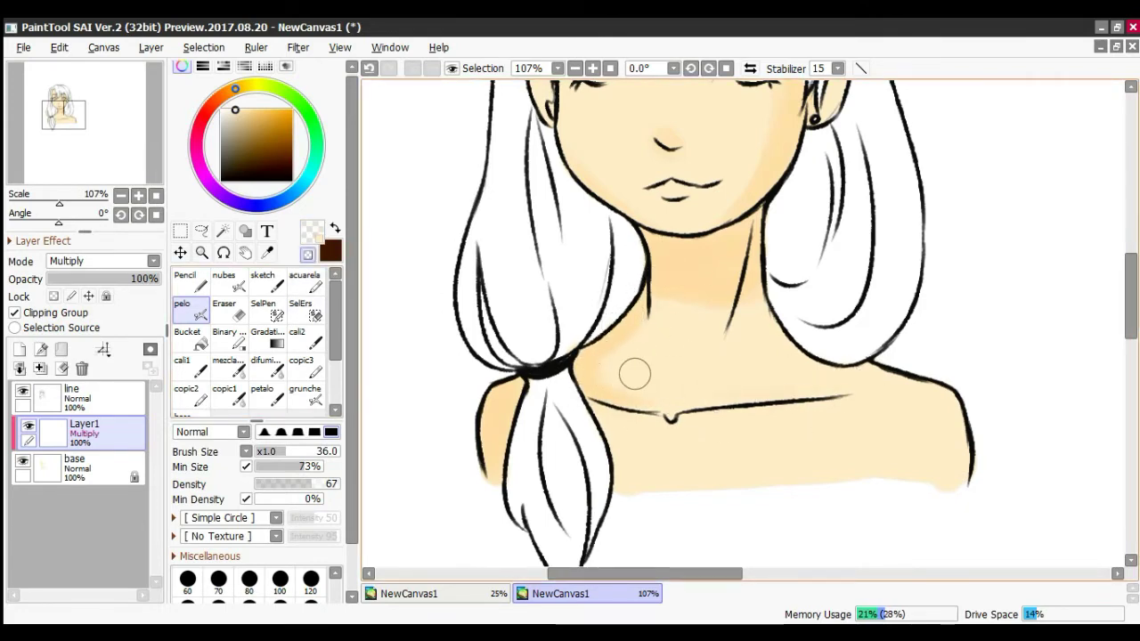
key("minus")
Step: Reduce the pelo brush to size 22 and continue the light skin shading along the shoulder and collarbone area
key("bracketleft")
key("bracketleft")
key("bracketleft")
key("bracketleft")
key("bracketleft")
key("bracketleft")
key("bracketleft")
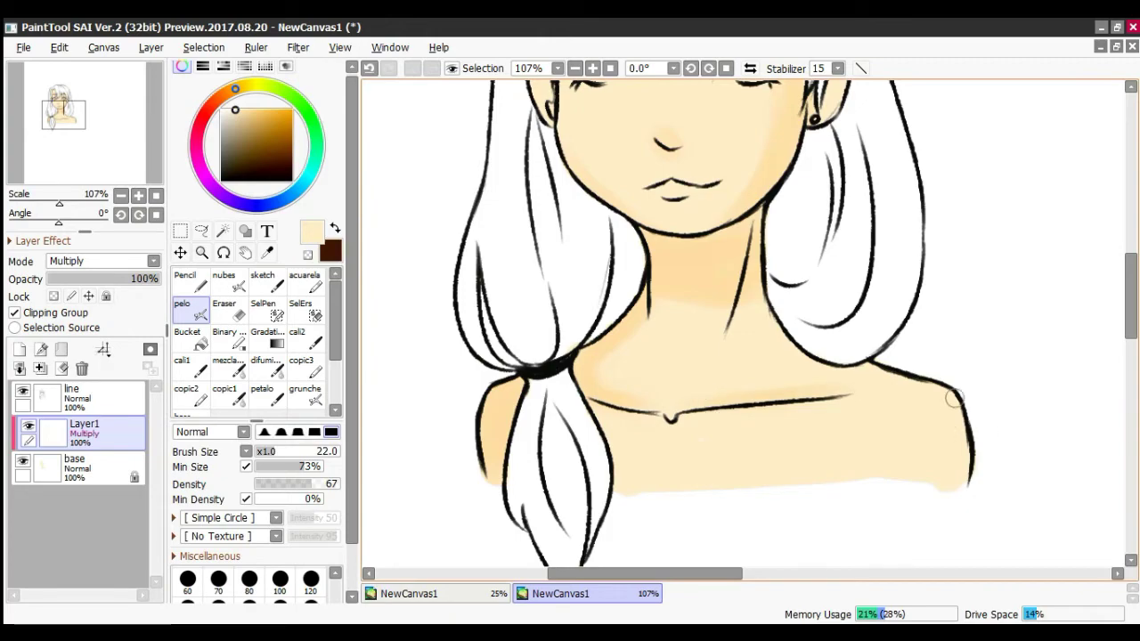
left_click_drag(552, 171, 463, 325)
Step: Deepen the light shading along the jaw, inside the ears and on the skin beneath the bangs
scroll(539, 287, "up", 9)
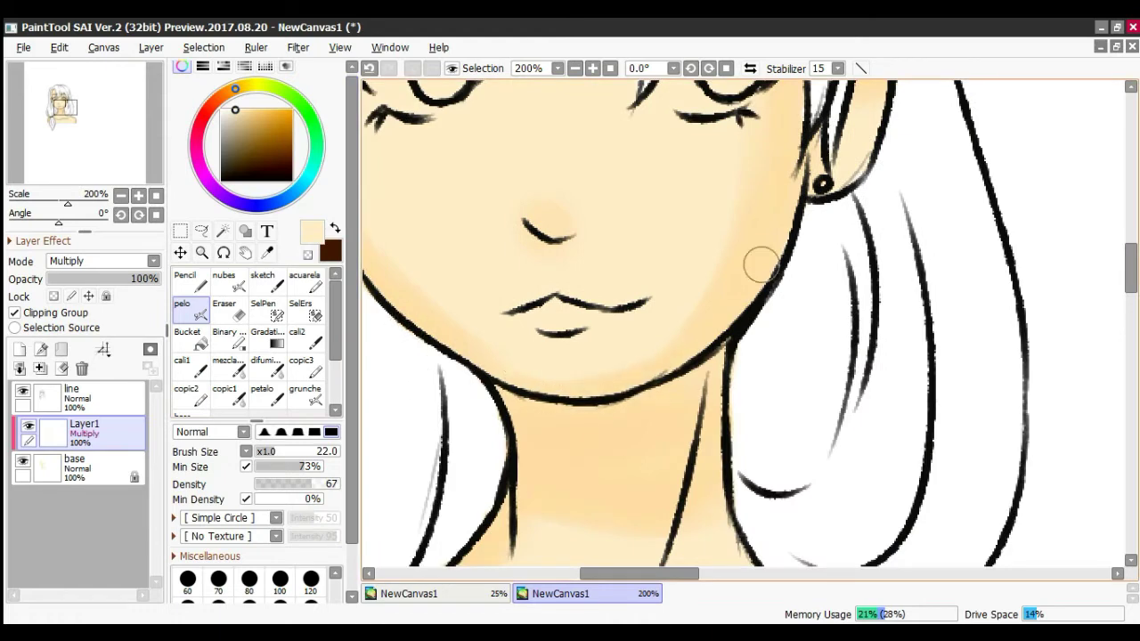
left_click_drag(509, 187, 611, 368)
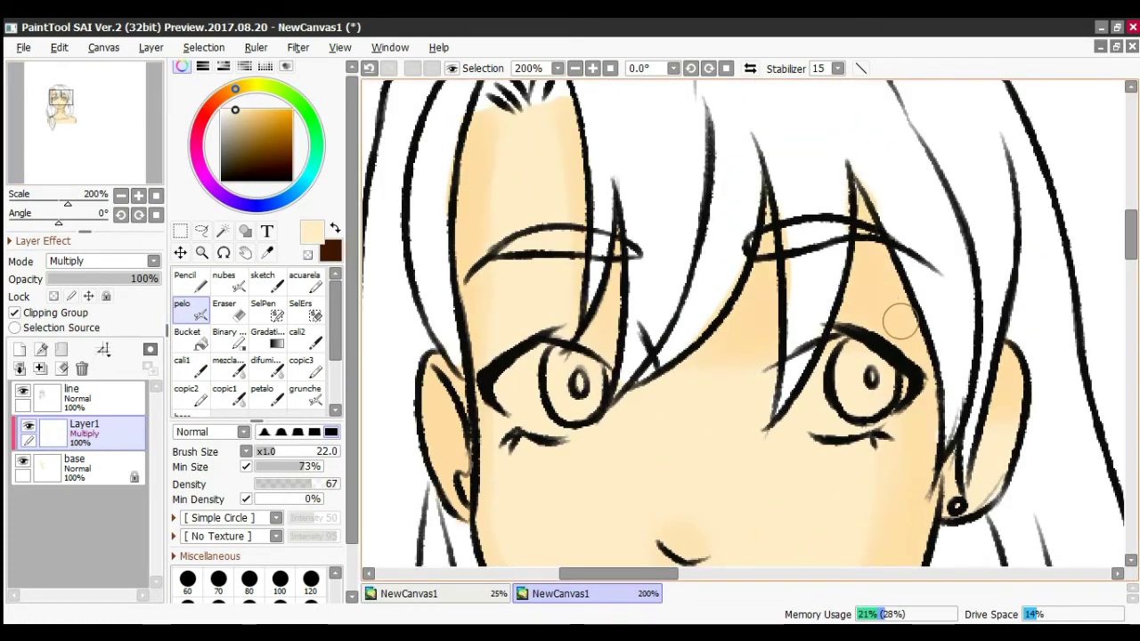
left_click_drag(1004, 340, 991, 464)
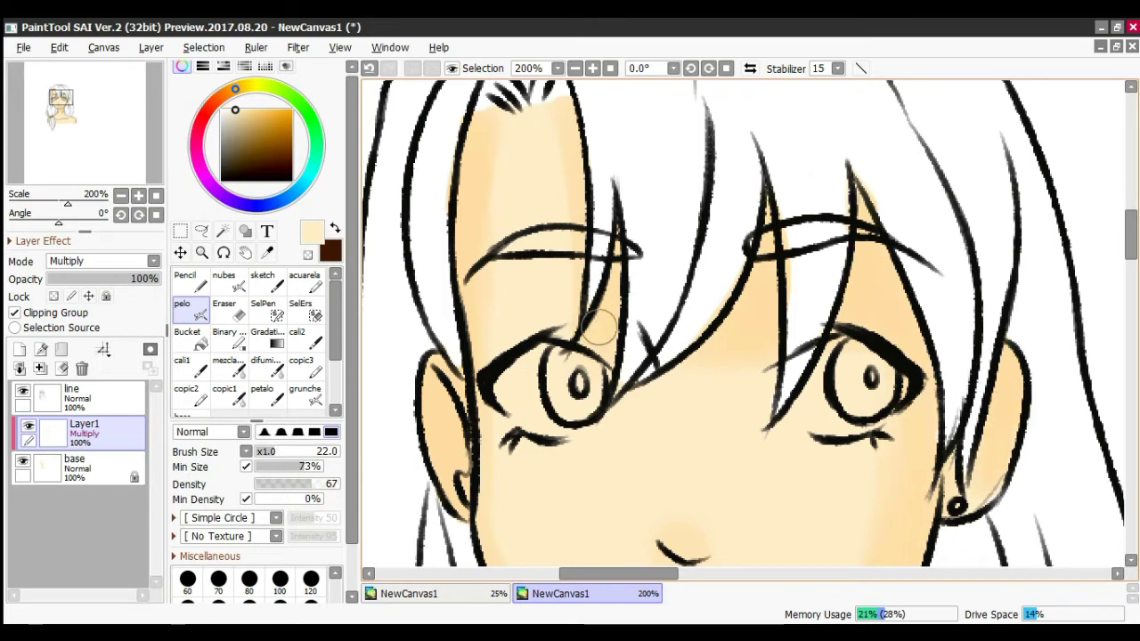
left_click_drag(565, 331, 499, 357)
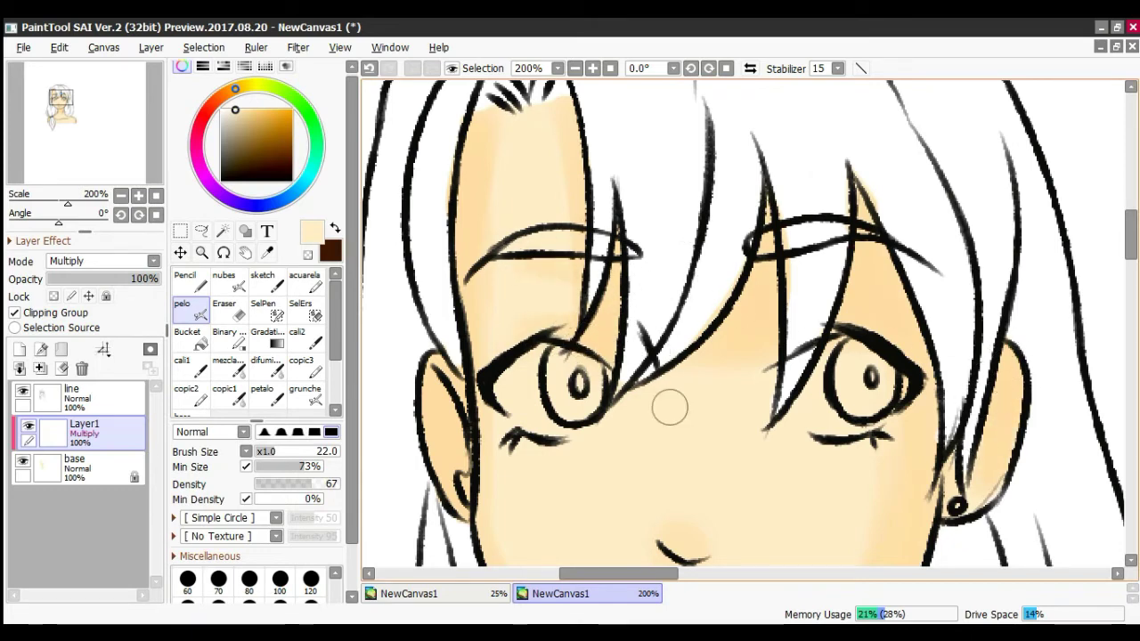
Step: Choose a reddish-brown shadow colour by sampling the skin tone, shifting its hue toward red and darkening it
left_click_drag(67, 203, 61, 203)
left_click_drag(60, 96, 64, 104)
right_click(684, 163)
mouse_move(233, 90)
left_mouse_down()
mouse_move(205, 114)
mouse_move(219, 97)
left_mouse_up()
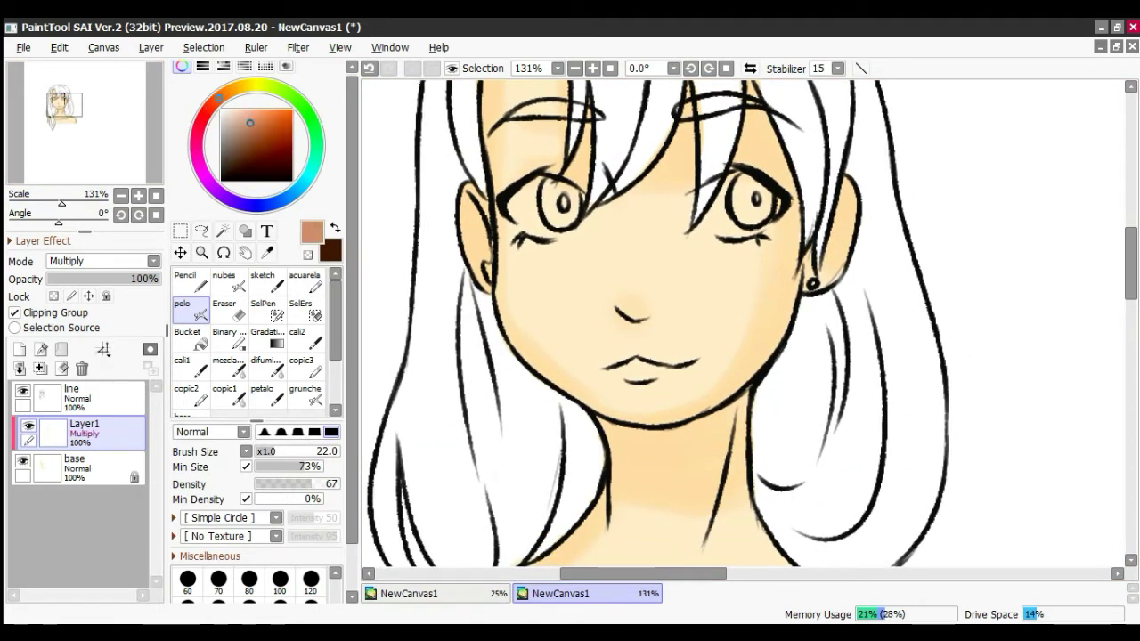
left_click_drag(64, 104, 62, 102)
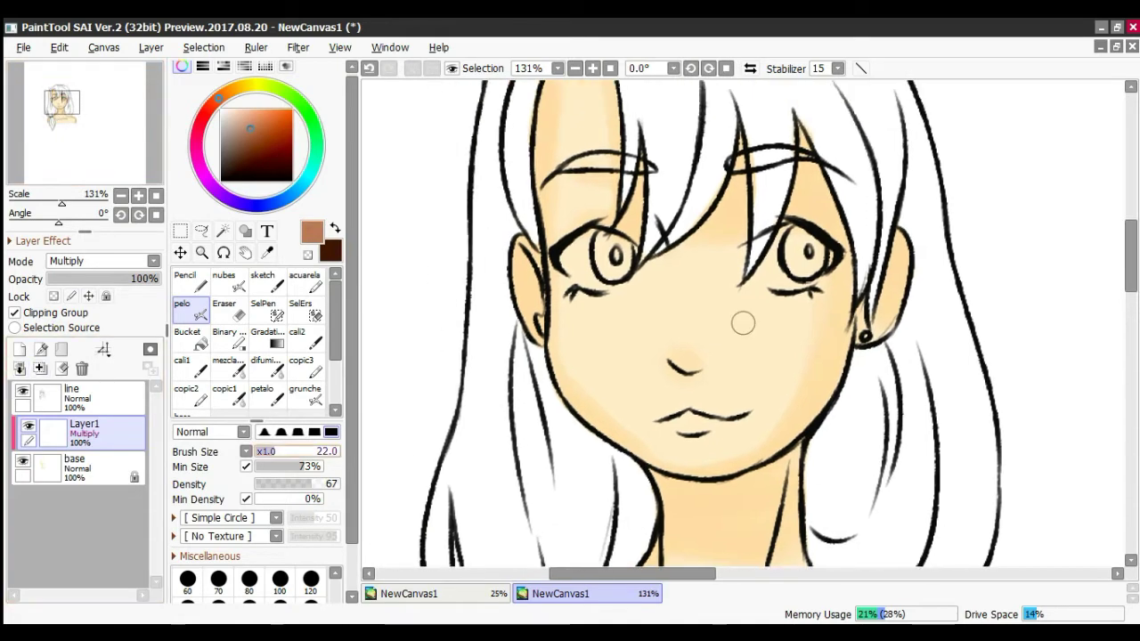
Step: Paint reddish-brown shadows beneath the central and right-hand bangs and down the adjoining face edge, reducing the brush to size 7
left_click_drag(62, 203, 67, 203)
left_click_drag(65, 95, 66, 100)
left_click_drag(617, 140, 621, 281)
mouse_move(704, 151)
left_mouse_down()
mouse_move(752, 358)
mouse_move(747, 385)
left_mouse_up()
key("[")
key("[")
key("[")
key("[")
key("[")
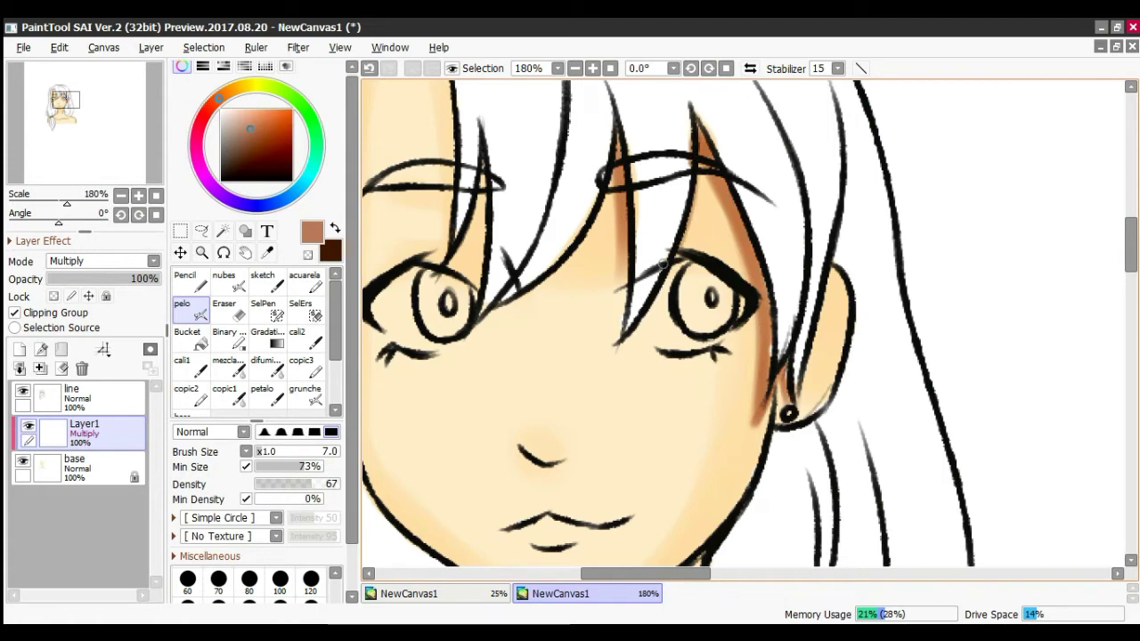
mouse_move(578, 255)
left_mouse_down()
mouse_move(465, 318)
mouse_move(572, 250)
mouse_move(626, 153)
left_mouse_up()
left_click_drag(622, 217, 573, 251)
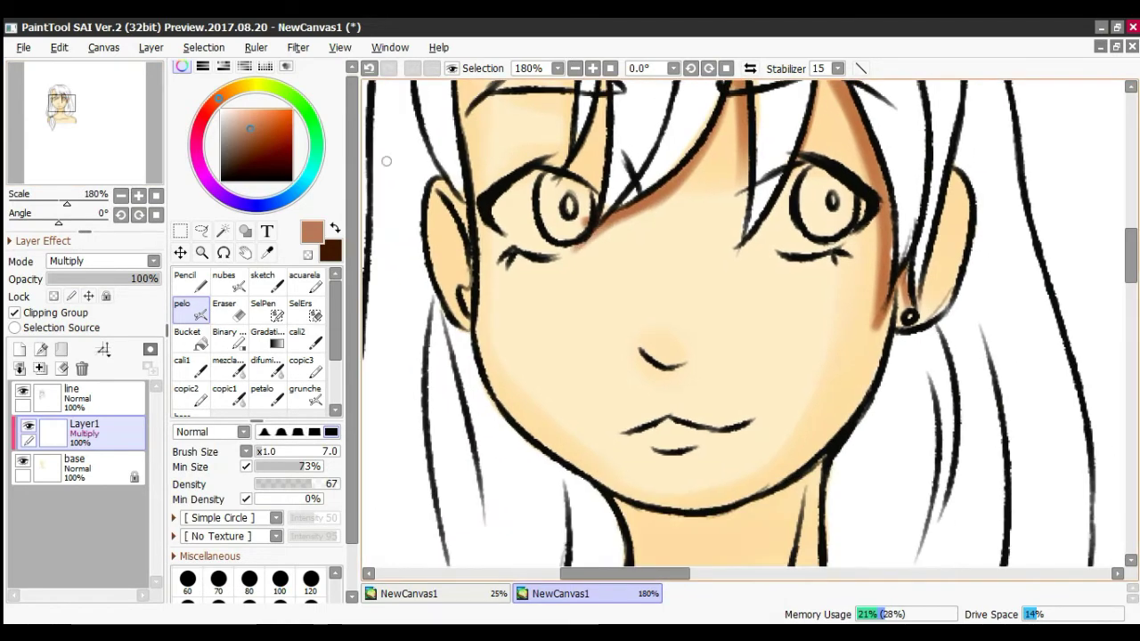
Step: Paint reddish-brown shadows around the exposed forehead, under its eyebrow, beside the left-hand ear and under the nose
left_click_drag(387, 161, 312, 258)
left_click_drag(529, 168, 531, 273)
mouse_move(455, 231)
left_mouse_down()
mouse_move(602, 326)
mouse_move(620, 360)
mouse_move(642, 214)
left_mouse_up()
left_click_drag(635, 164, 636, 256)
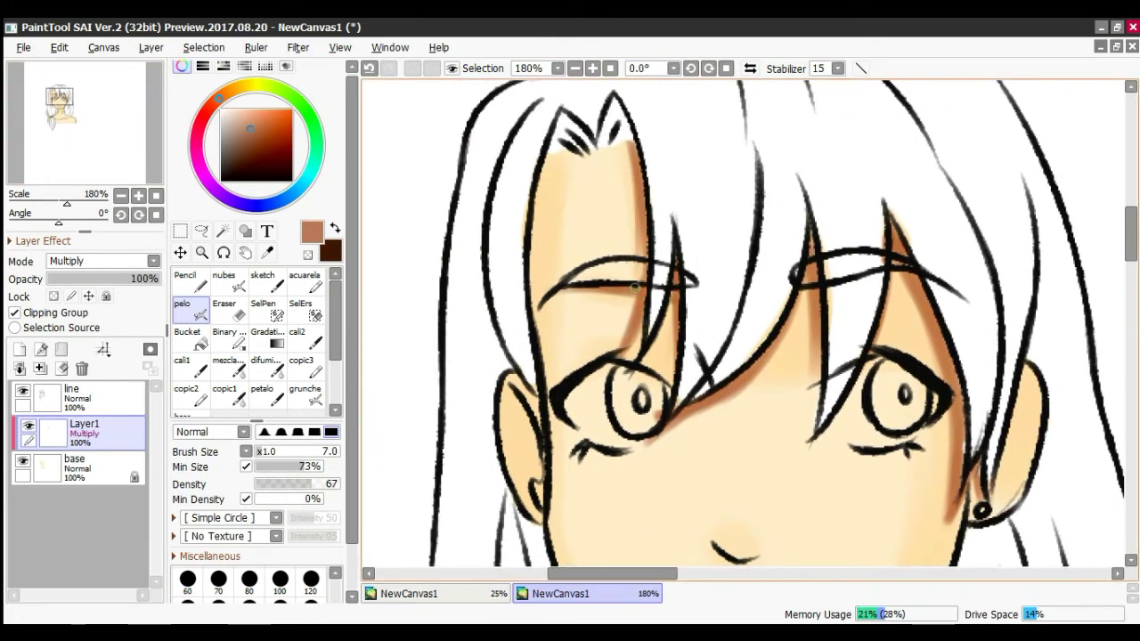
left_click_drag(534, 179, 530, 303)
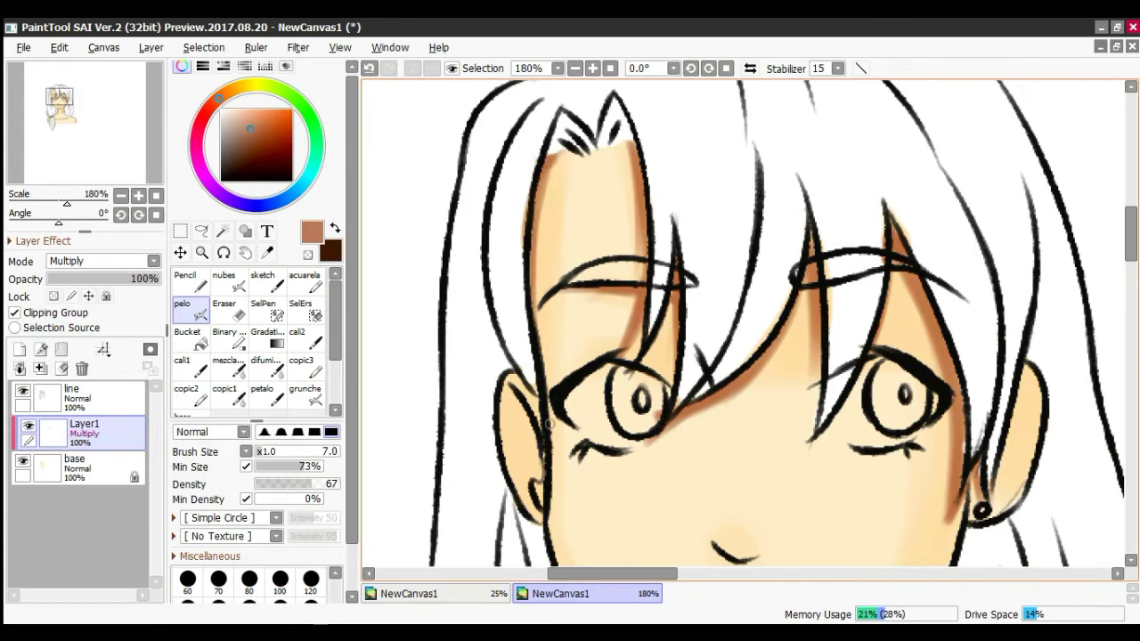
mouse_move(519, 396)
left_mouse_down()
mouse_move(470, 154)
mouse_move(547, 202)
left_mouse_up()
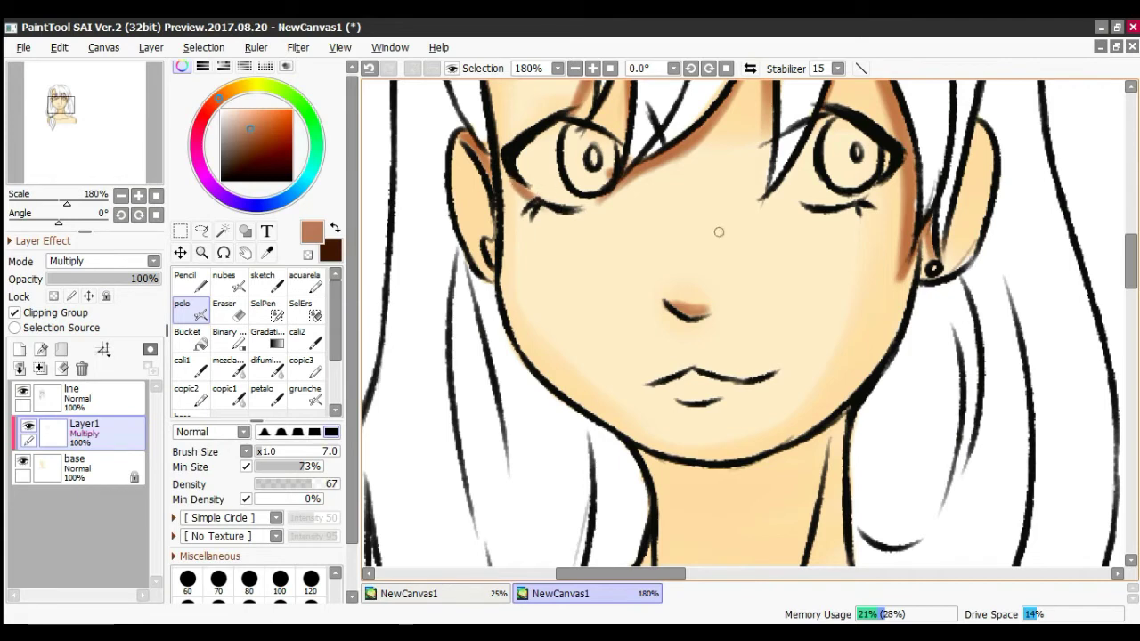
Step: Paint reddish-brown shadows under the lower lip, beneath the chin and along the hair beside the neck, enlarging the brush to size 19
left_click_drag(735, 403, 666, 287)
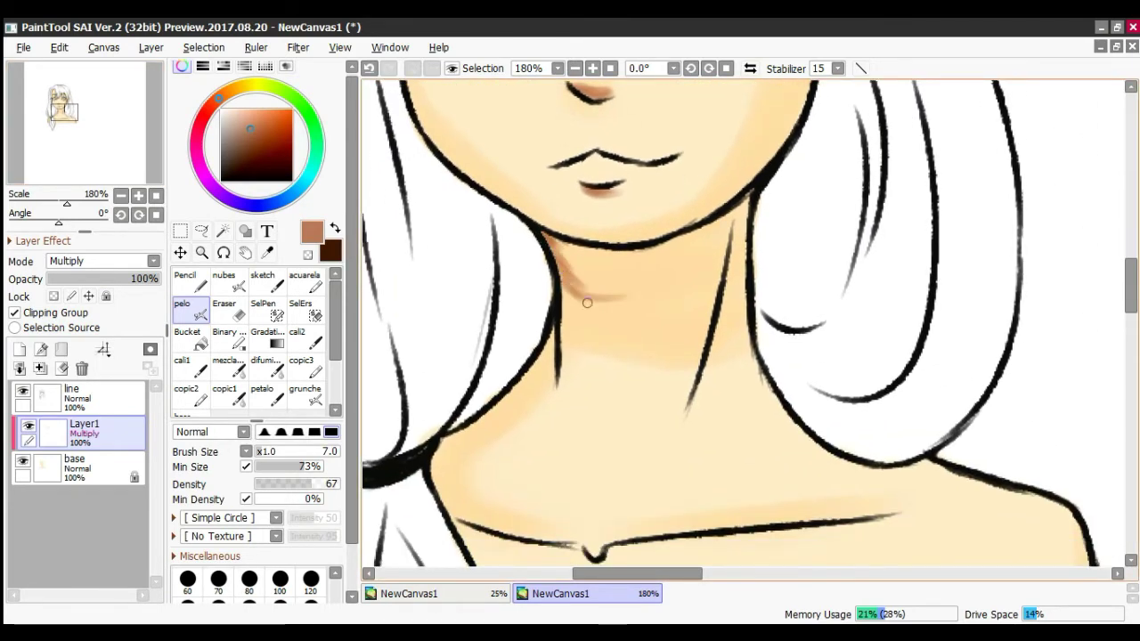
mouse_move(587, 302)
left_mouse_down()
mouse_move(747, 203)
mouse_move(663, 269)
left_mouse_up()
left_click_drag(744, 322, 755, 322)
mouse_move(552, 246)
left_mouse_down()
mouse_move(634, 263)
mouse_move(686, 252)
mouse_move(628, 285)
mouse_move(583, 281)
mouse_move(624, 286)
mouse_move(734, 211)
left_mouse_up()
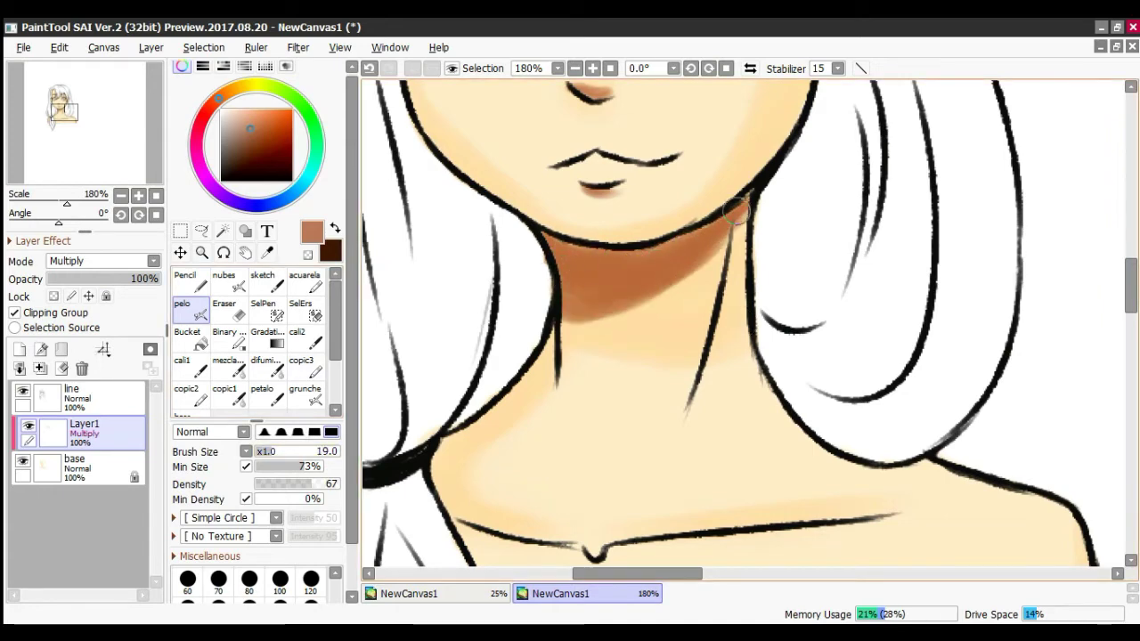
mouse_move(602, 313)
left_mouse_down()
mouse_move(735, 221)
mouse_move(690, 271)
mouse_move(727, 240)
mouse_move(566, 338)
mouse_move(536, 333)
mouse_move(440, 429)
left_mouse_up()
Step: Blend the lower edge of the neck shadow into the skin with the difuminar brush at size 26
left_click(265, 365)
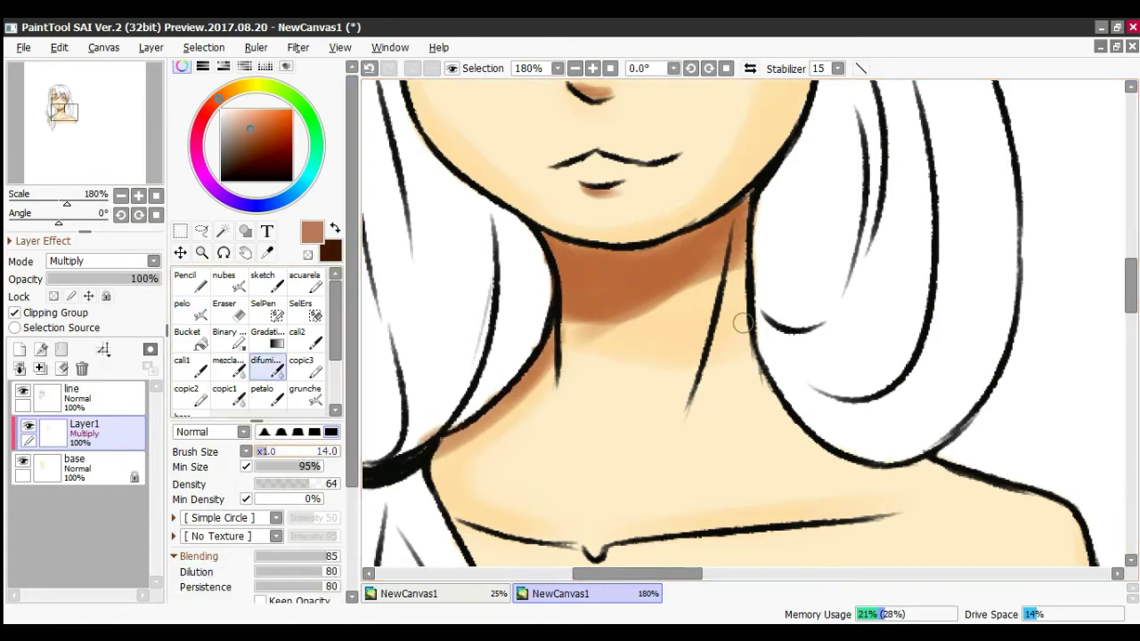
mouse_move(575, 322)
left_mouse_down()
mouse_move(652, 300)
mouse_move(647, 312)
left_mouse_up()
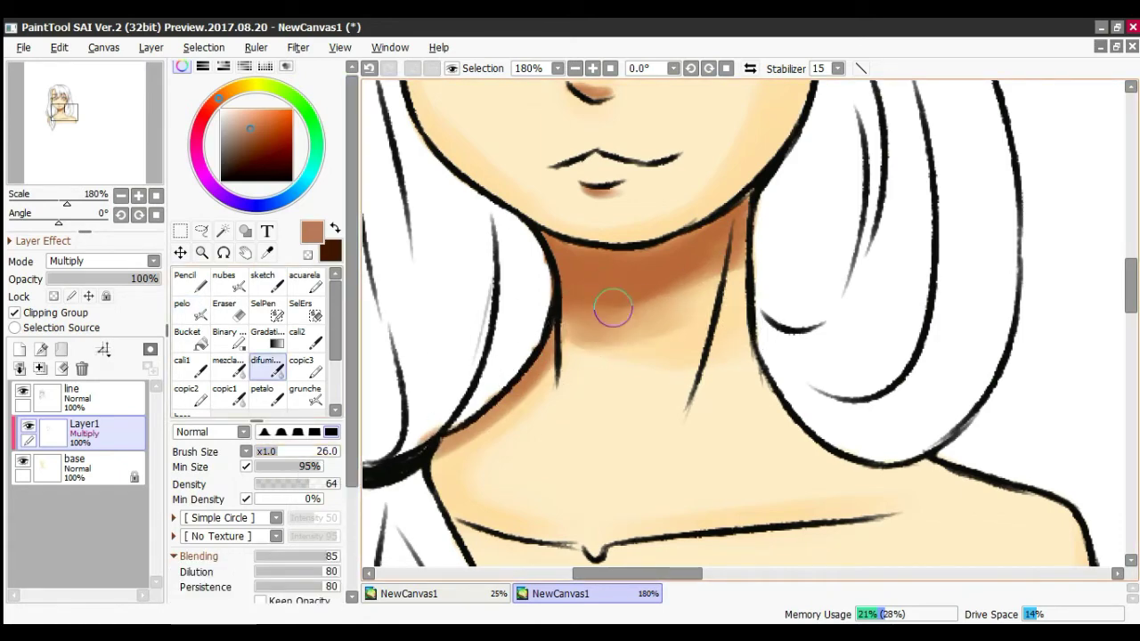
scroll(727, 309, "up", 5)
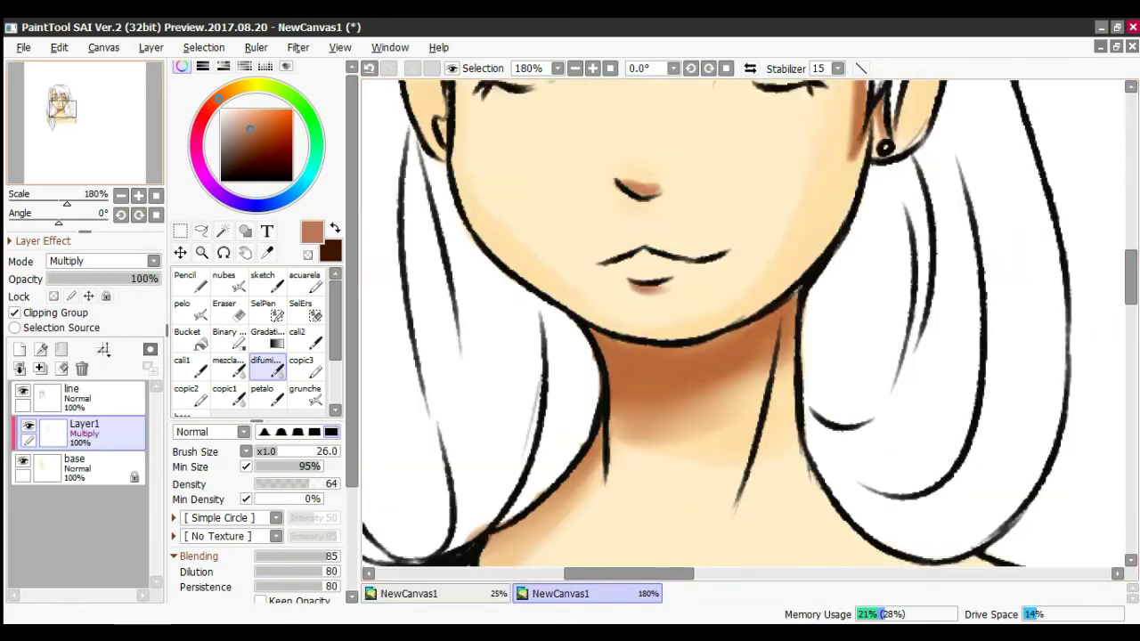
scroll(744, 323, "down", 6)
scroll(744, 322, "up", 6)
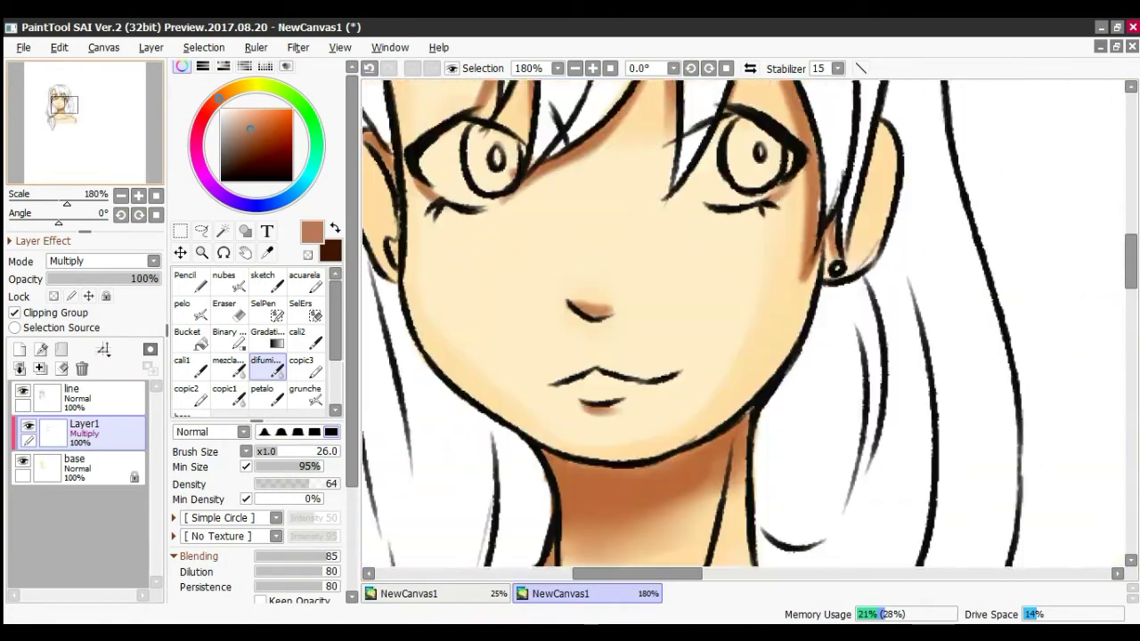
Step: Pick a dusky pink, tint the skin gap above the left-hand eye with the pelo brush, and set the shading layer to Normal
left_click_drag(65, 101, 62, 100)
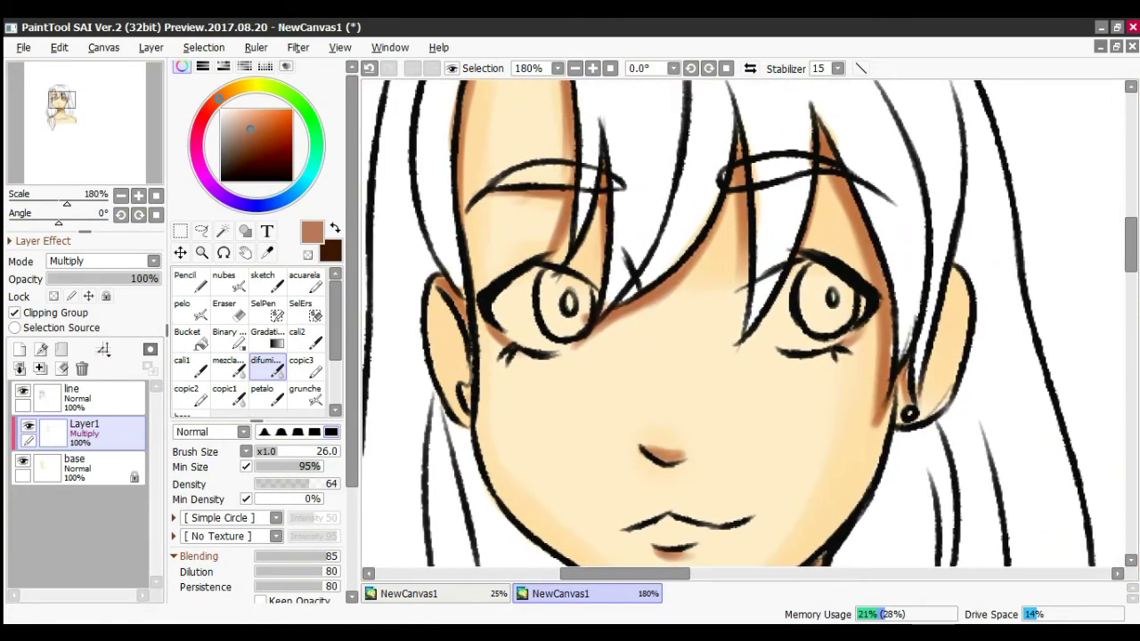
left_click(212, 106)
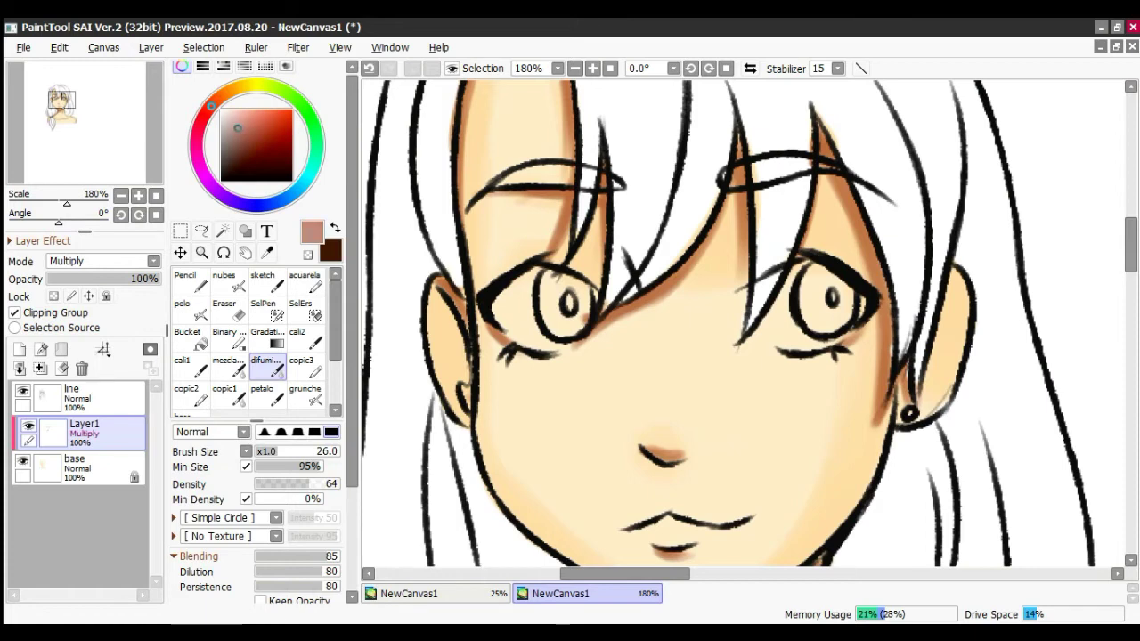
left_click(190, 310)
left_click_drag(601, 219, 574, 266)
left_click(103, 261)
left_click(81, 263)
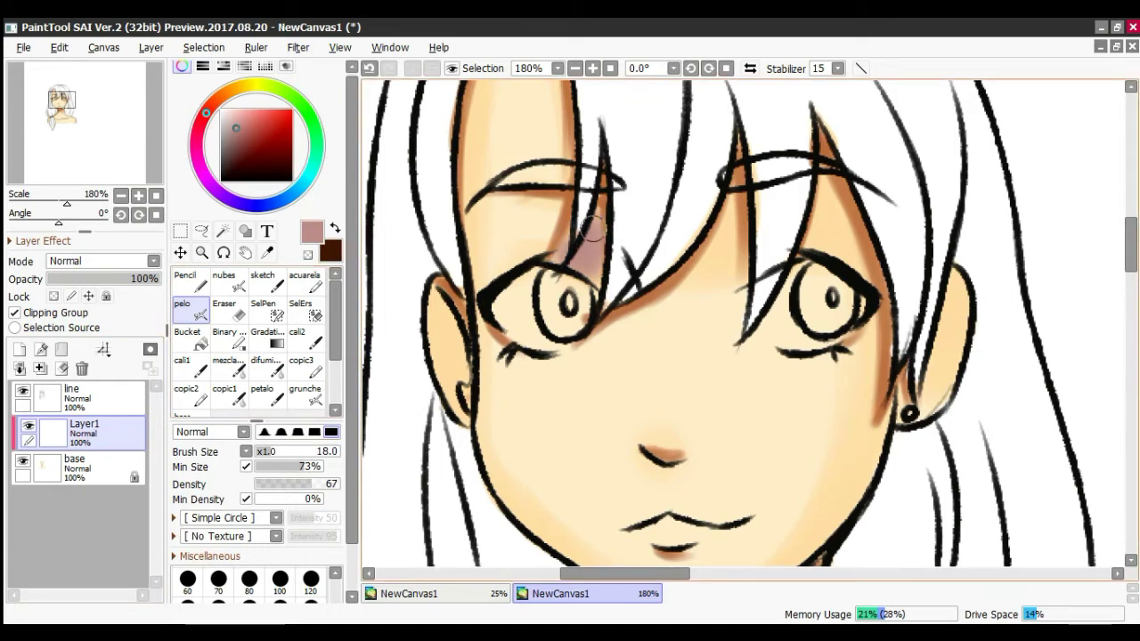
Step: Tint the skin between the remaining bangs and inside both ears with dusky pink, reducing the pelo brush to size 12
left_click_drag(735, 196, 708, 254)
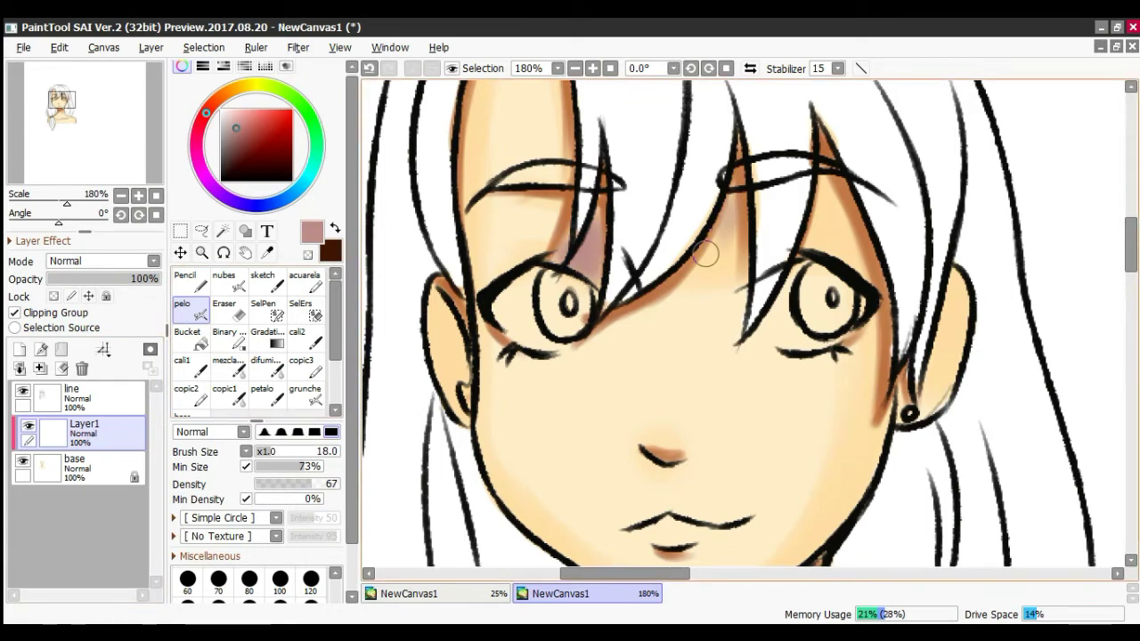
key("[")
key("[")
key("[")
mouse_move(725, 213)
left_mouse_down()
mouse_move(703, 261)
mouse_move(721, 241)
mouse_move(731, 267)
left_mouse_up()
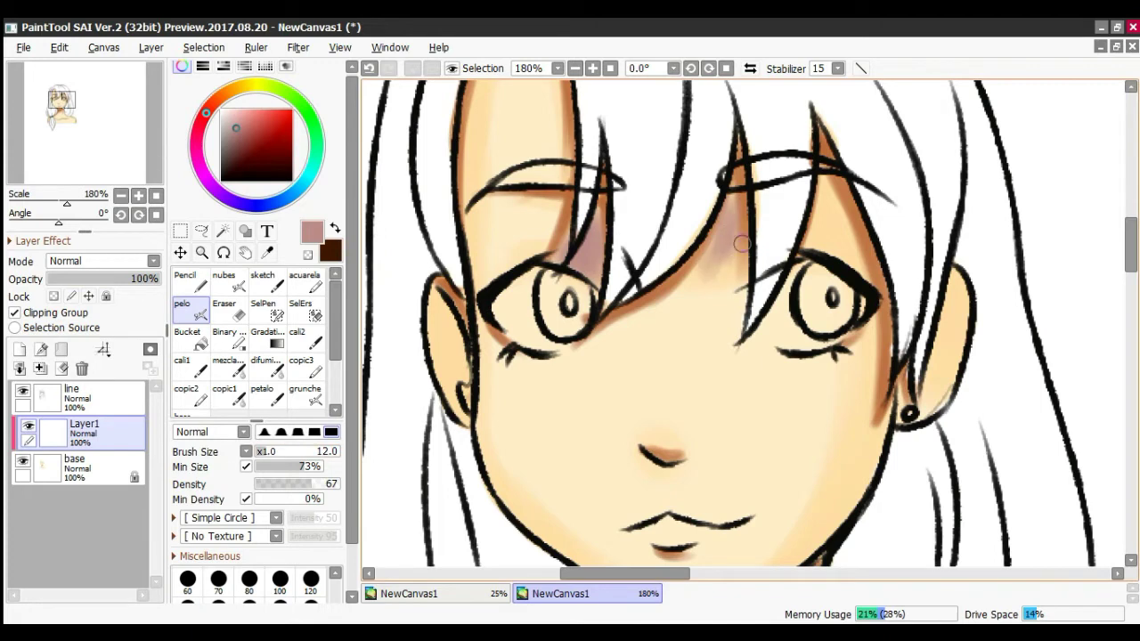
mouse_move(822, 165)
left_mouse_down()
mouse_move(809, 256)
mouse_move(829, 258)
mouse_move(839, 209)
mouse_move(823, 254)
mouse_move(848, 263)
mouse_move(832, 201)
left_mouse_up()
mouse_move(936, 393)
left_mouse_down()
mouse_move(955, 267)
mouse_move(960, 348)
left_mouse_up()
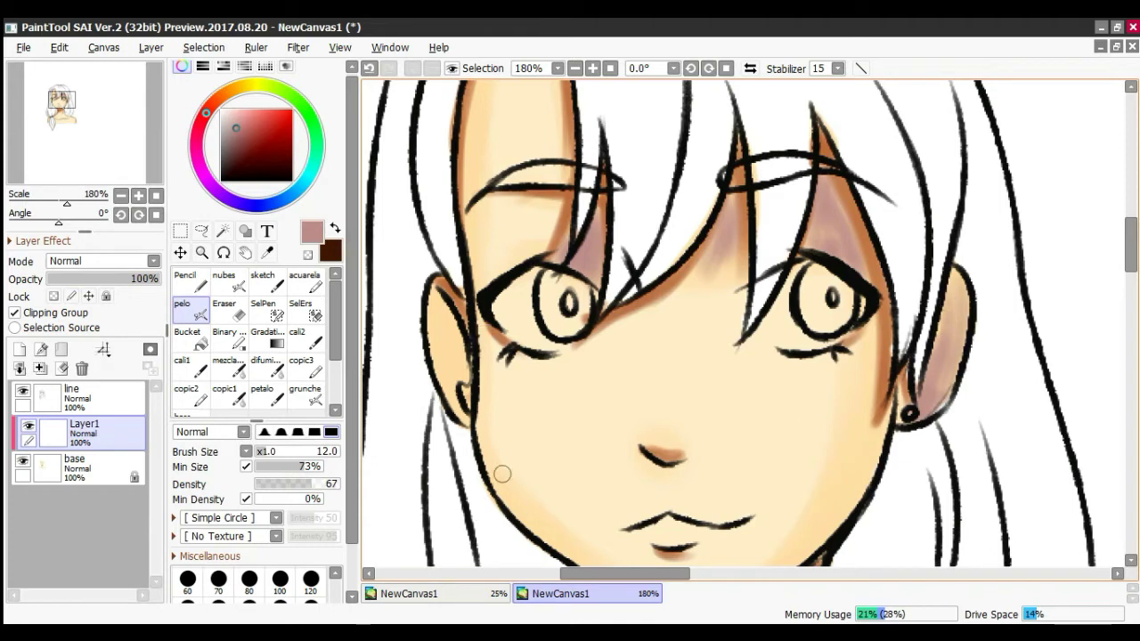
mouse_move(454, 392)
left_mouse_down()
mouse_move(437, 311)
mouse_move(463, 412)
left_mouse_up()
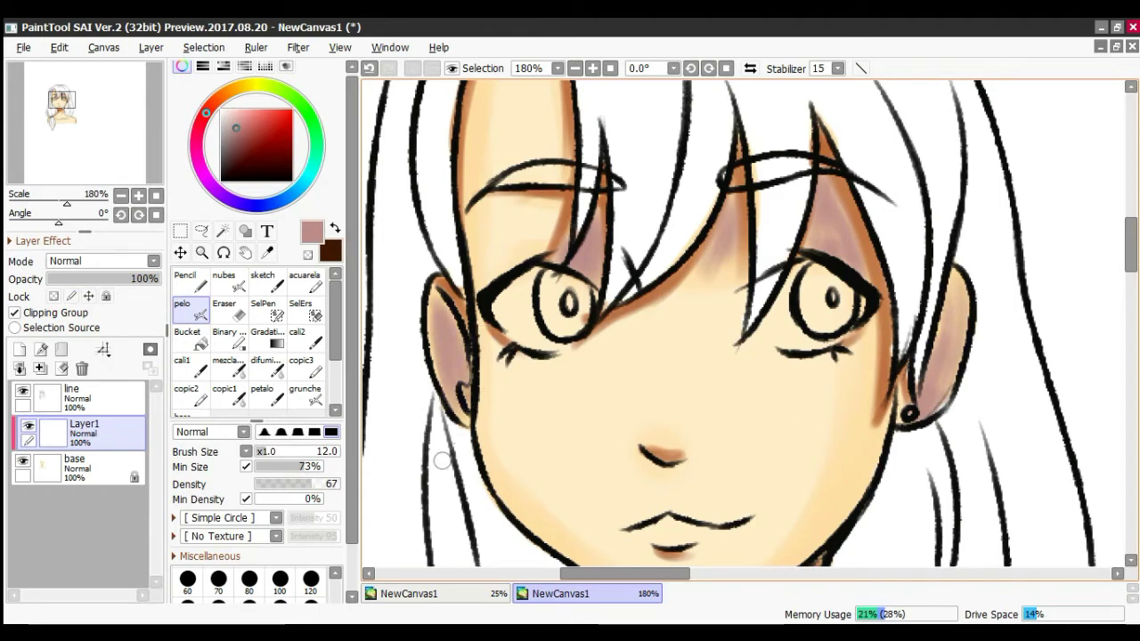
Step: Tint the skin beneath the left-hand eyebrow and along the right-hand jaw edge with dusky pink, using the pelo brush at size 12
mouse_move(589, 188)
left_mouse_down()
mouse_move(471, 199)
mouse_move(567, 211)
mouse_move(457, 237)
mouse_move(562, 229)
left_mouse_up()
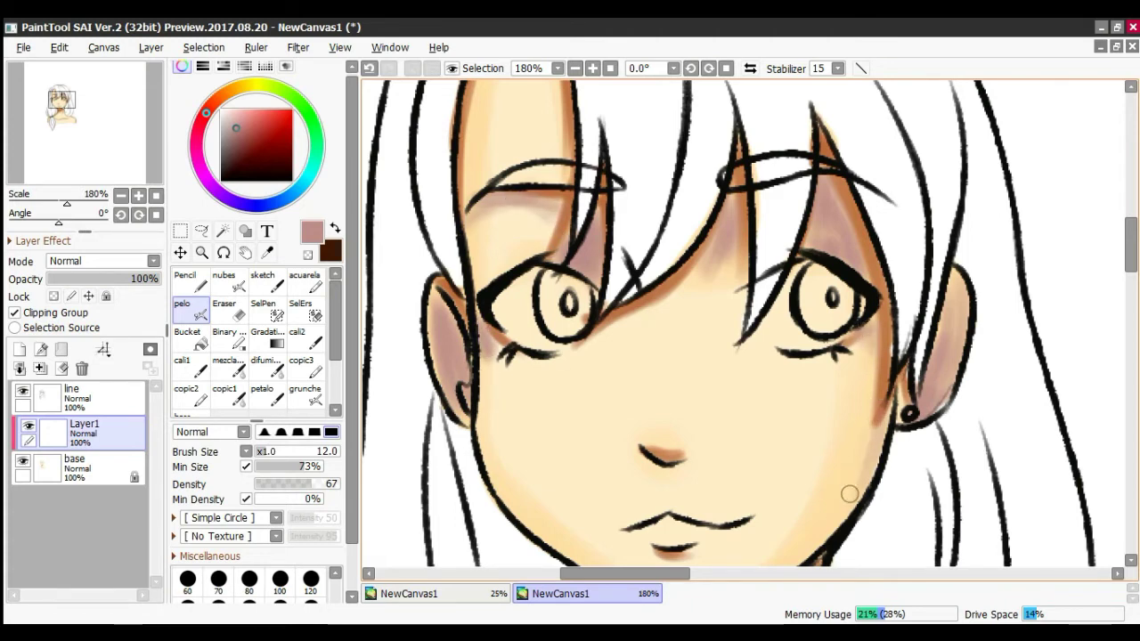
left_click(103, 261)
mouse_move(154, 374)
left_mouse_down()
mouse_move(154, 495)
mouse_move(154, 392)
left_mouse_up()
left_click(76, 616)
left_click(103, 261)
left_click(76, 277)
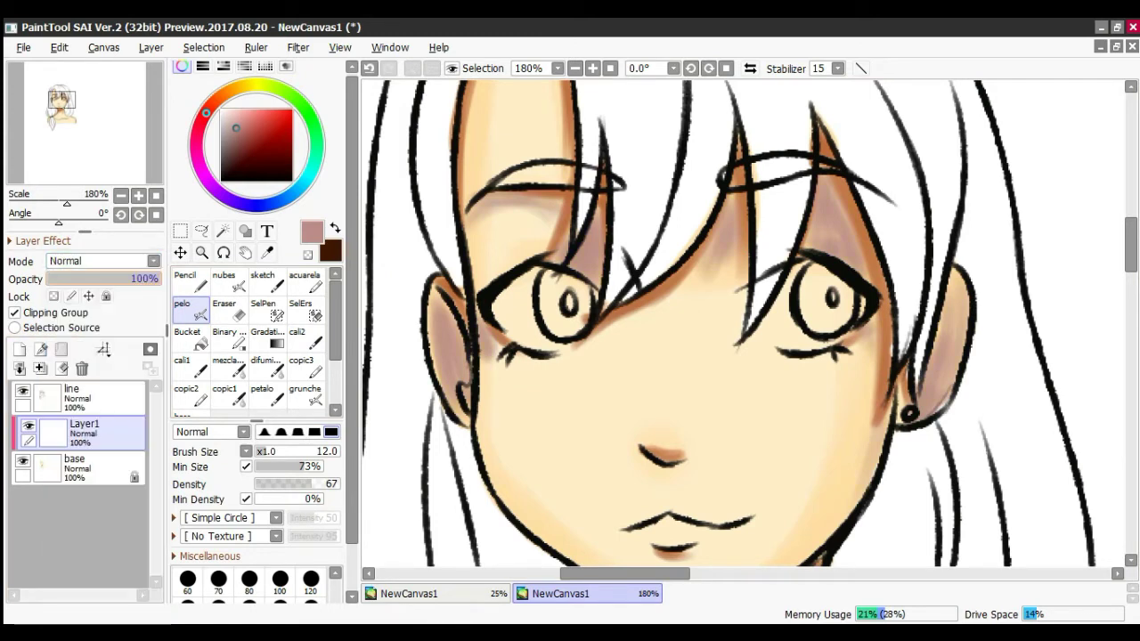
Step: Blend the dusky pink tints around the eyes and under the left-hand eyebrow with the difuminar brush at size 18
left_click(266, 366)
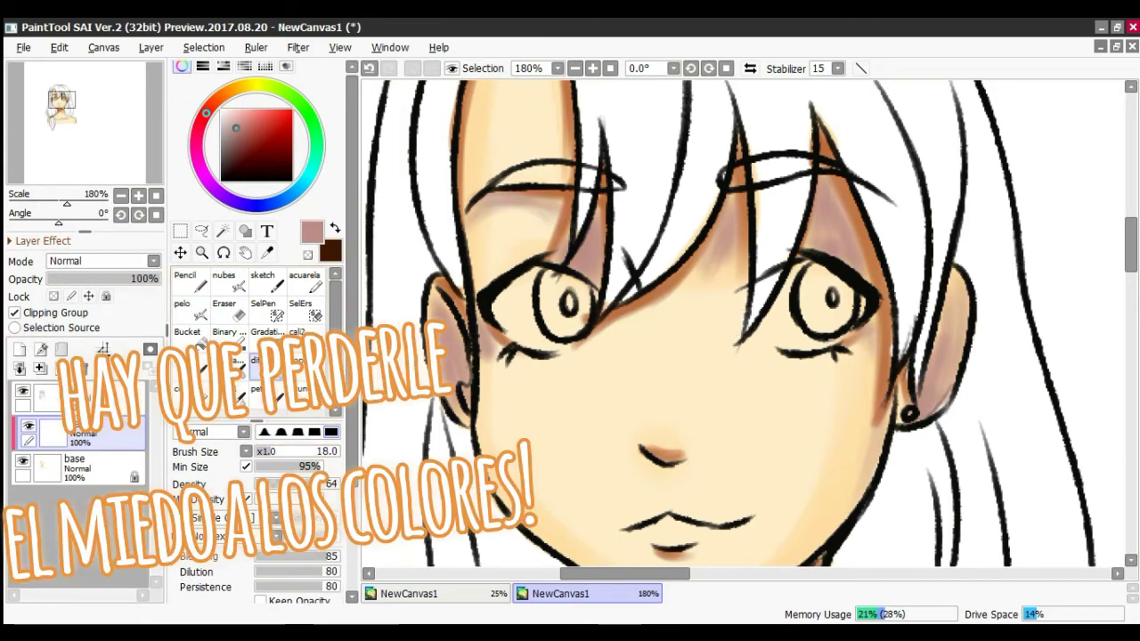
mouse_move(553, 263)
left_mouse_down()
mouse_move(594, 261)
mouse_move(560, 285)
left_mouse_up()
left_click_drag(475, 223, 548, 217)
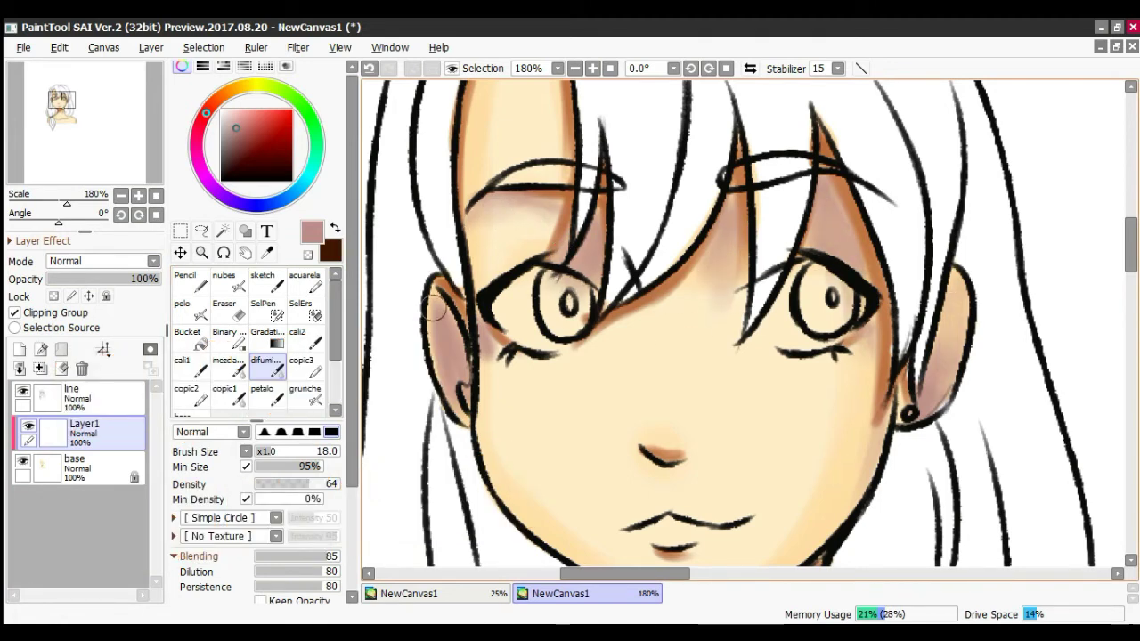
Step: Pick a lighter dusky pink and tint the neck below the brown shadow with the pelo brush, enlarging it to size 27
left_click(190, 310)
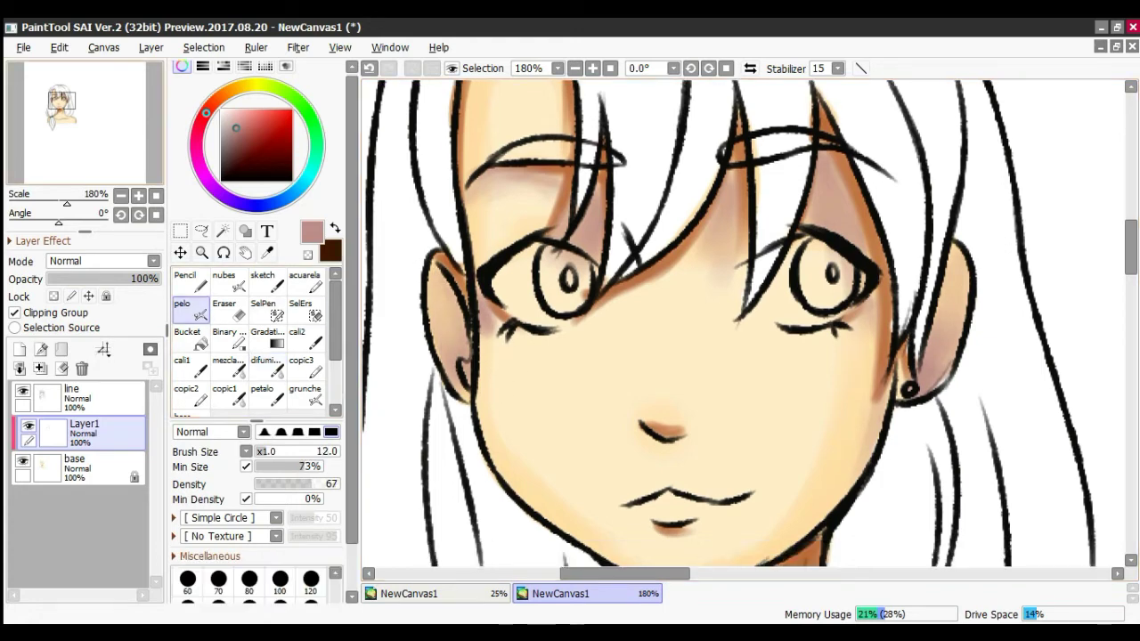
scroll(631, 427, "down", 5)
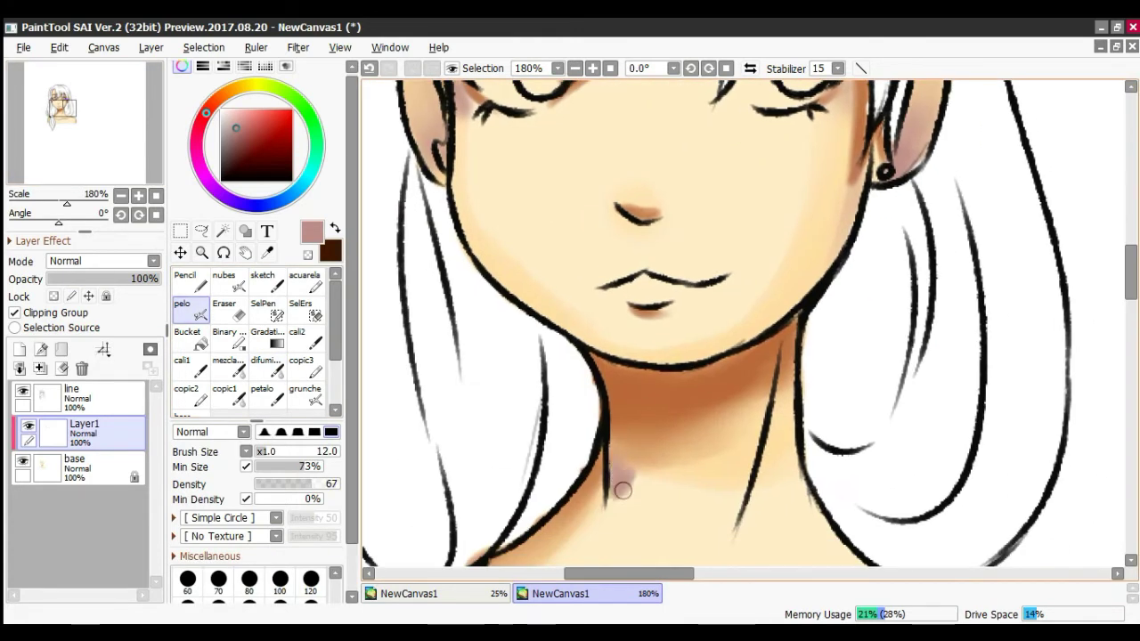
left_click(232, 123)
left_click_drag(618, 484, 745, 438)
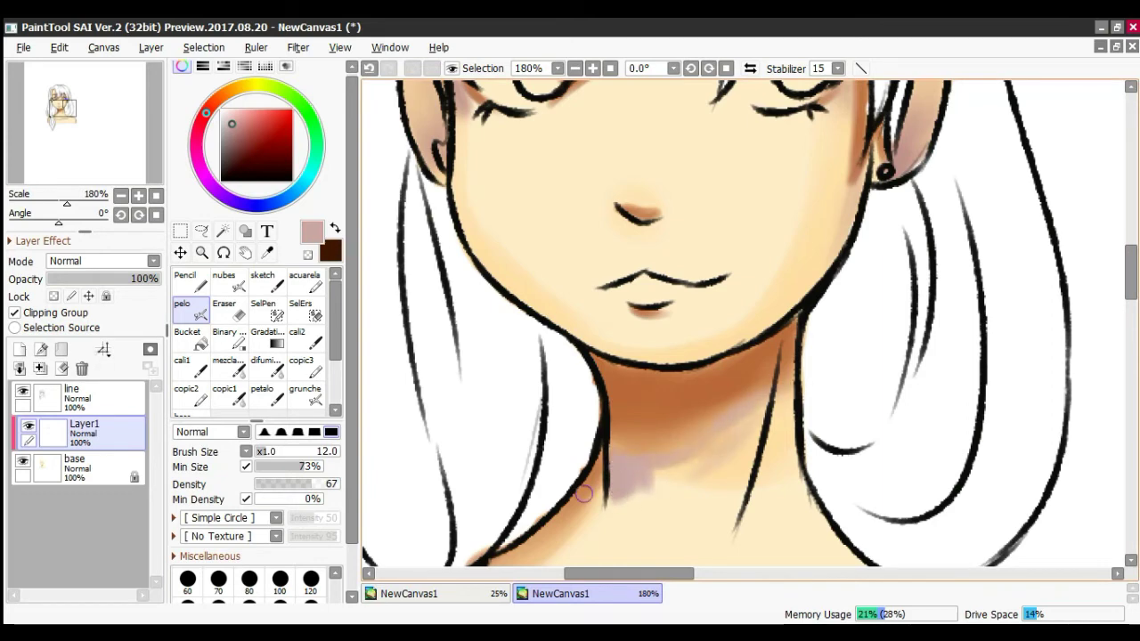
mouse_move(612, 505)
left_mouse_down()
mouse_move(635, 512)
mouse_move(741, 489)
mouse_move(715, 468)
mouse_move(783, 463)
mouse_move(641, 522)
mouse_move(615, 419)
left_mouse_up()
key("bracketright")
key("bracketright")
key("bracketright")
key("bracketright")
key("bracketright")
left_click_drag(615, 464, 735, 269)
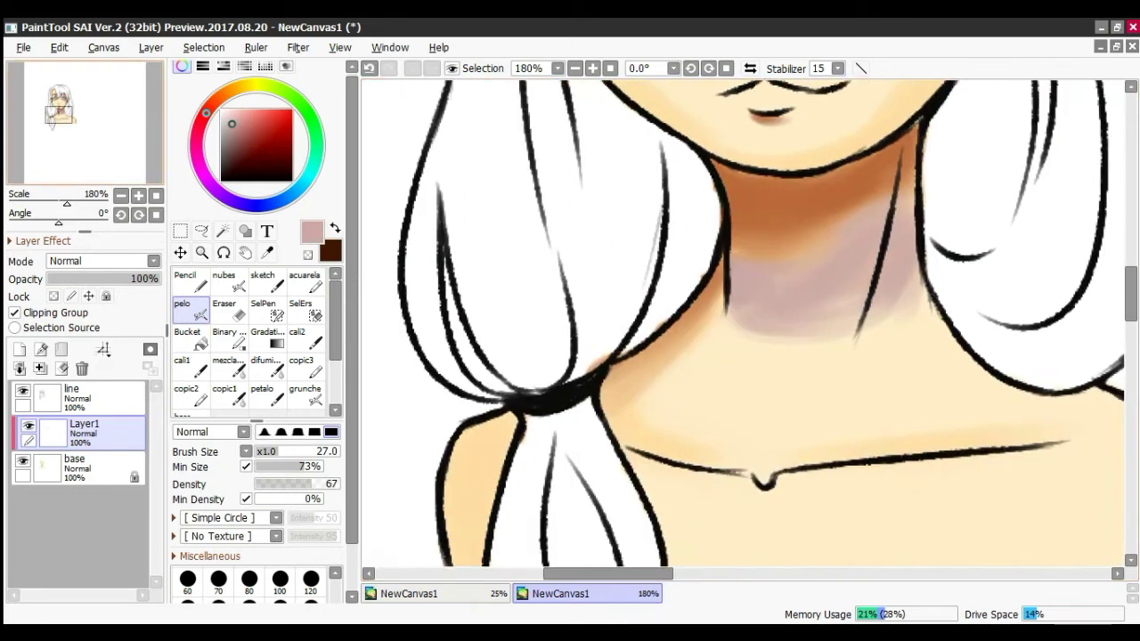
mouse_move(723, 307)
left_mouse_down()
mouse_move(695, 347)
mouse_move(868, 318)
mouse_move(887, 280)
mouse_move(923, 307)
left_mouse_up()
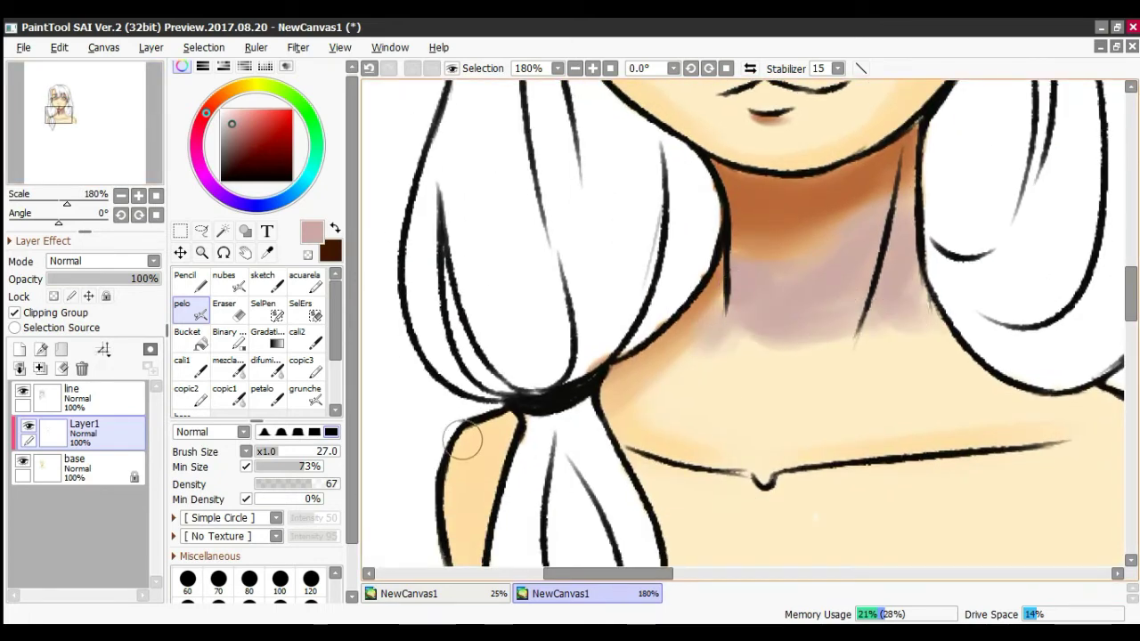
Step: Tint the outer parts of both upper arms with the light dusky pink, using the pelo brush at size 27
left_click_drag(469, 440, 444, 315)
mouse_move(438, 456)
left_mouse_down()
mouse_move(466, 397)
mouse_move(463, 454)
left_mouse_up()
mouse_move(713, 392)
left_mouse_down()
mouse_move(522, 251)
mouse_move(675, 358)
mouse_move(627, 380)
left_mouse_up()
scroll(723, 223, "up", 3)
scroll(722, 224, "up", 6)
left_click_drag(602, 223, 597, 290)
left_click_drag(621, 436, 571, 338)
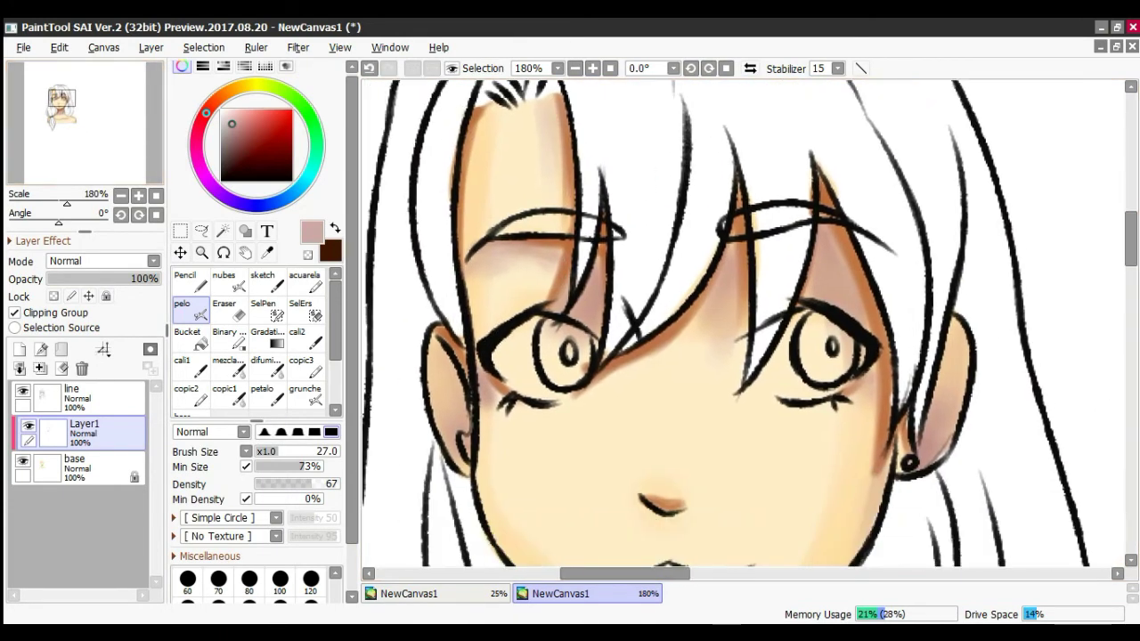
Step: Reduce the pelo brush to size 17 and add light dusky pink shadows under the nose and the lower lip
key("bracketleft")
key("bracketleft")
key("bracketleft")
key("bracketleft")
key("bracketleft")
key("bracketleft")
key("bracketleft")
key("bracketleft")
key("bracketleft")
key("bracketleft")
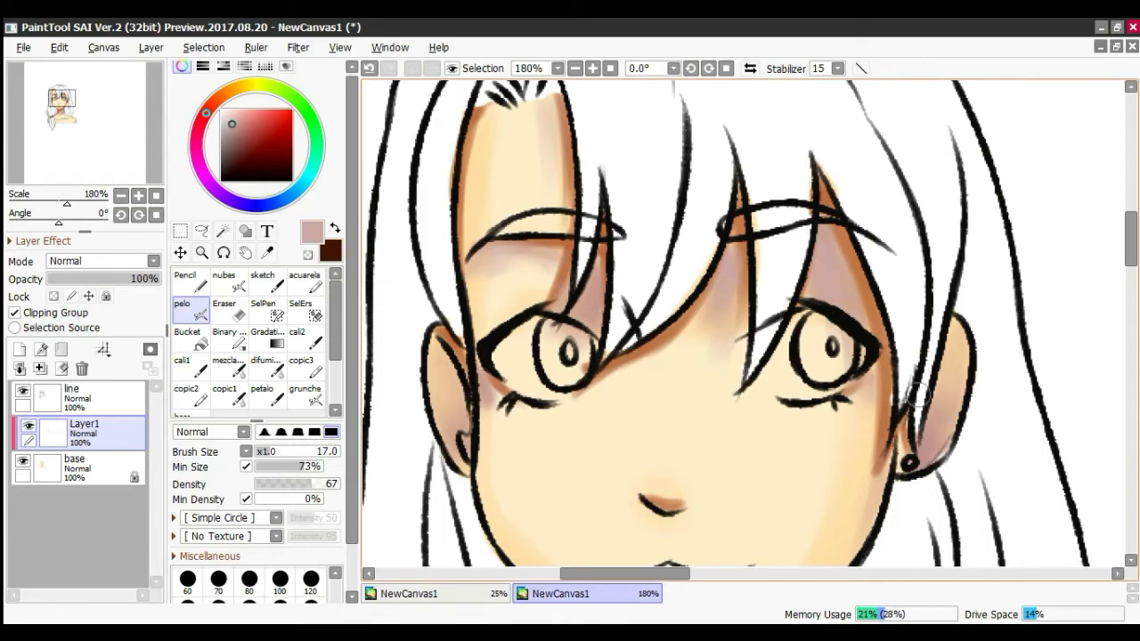
scroll(469, 252, "down", 7)
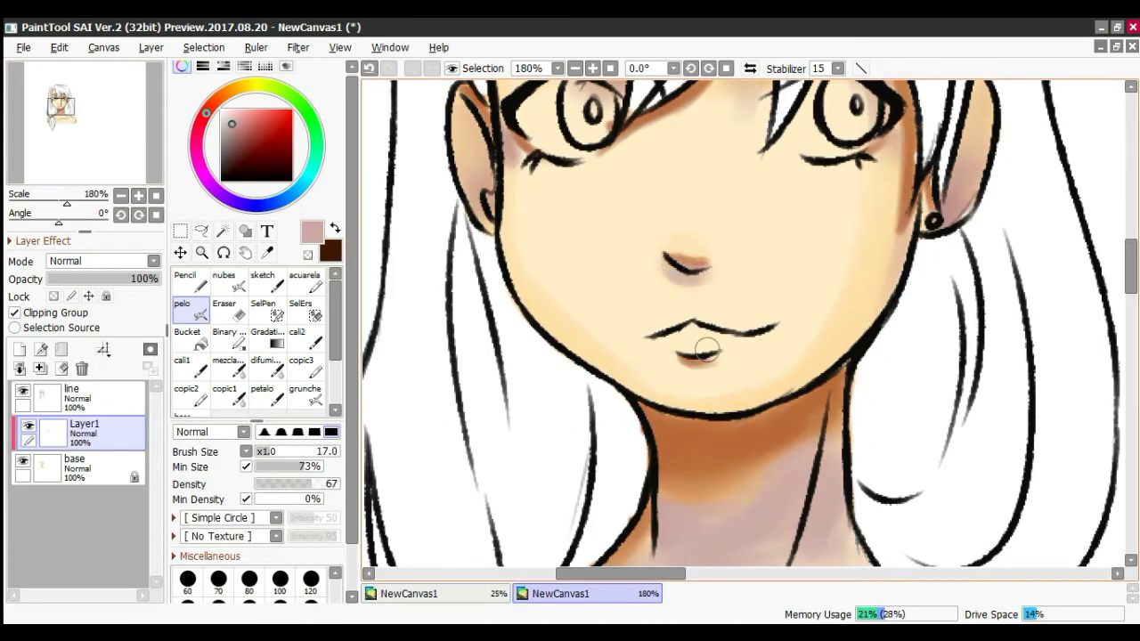
scroll(717, 359, "up", 5)
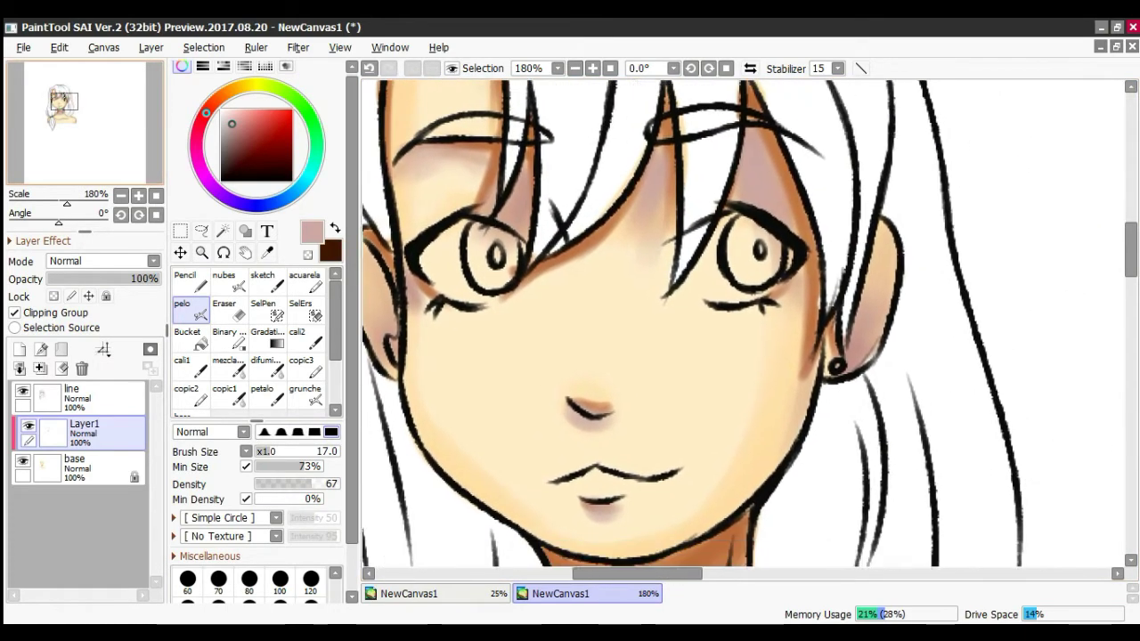
Step: Soften the pink tints on the face and neck with the difuminar brush, enlarging it to size 24 for the neck
left_click(268, 366)
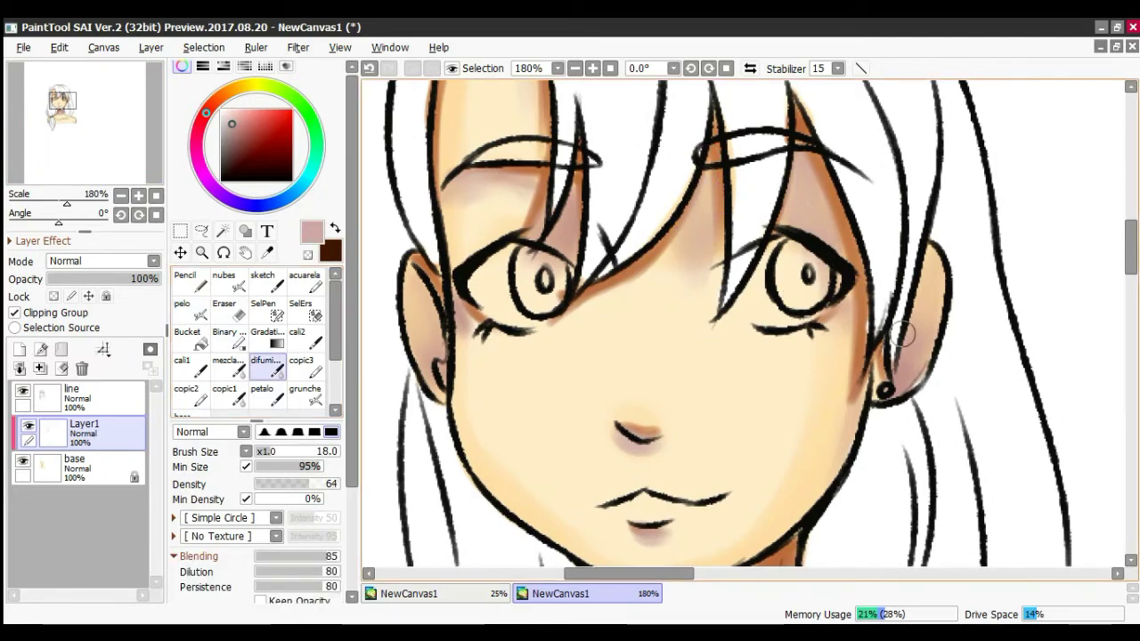
scroll(901, 334, "down", 8)
key("bracketright")
key("bracketright")
key("bracketright")
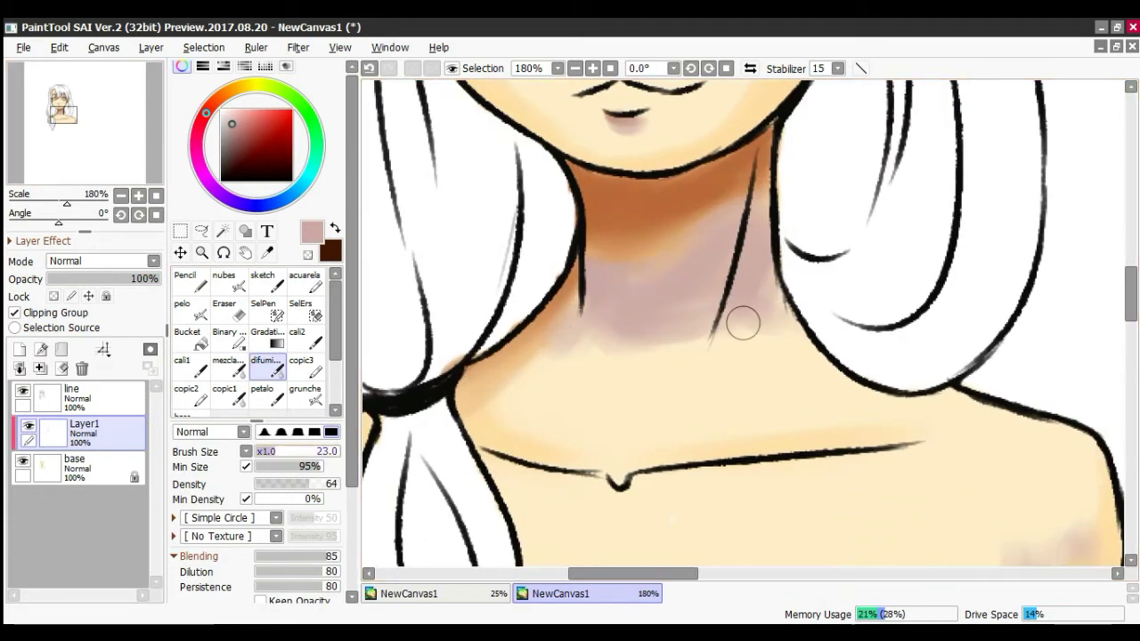
left_click_drag(649, 328, 727, 295)
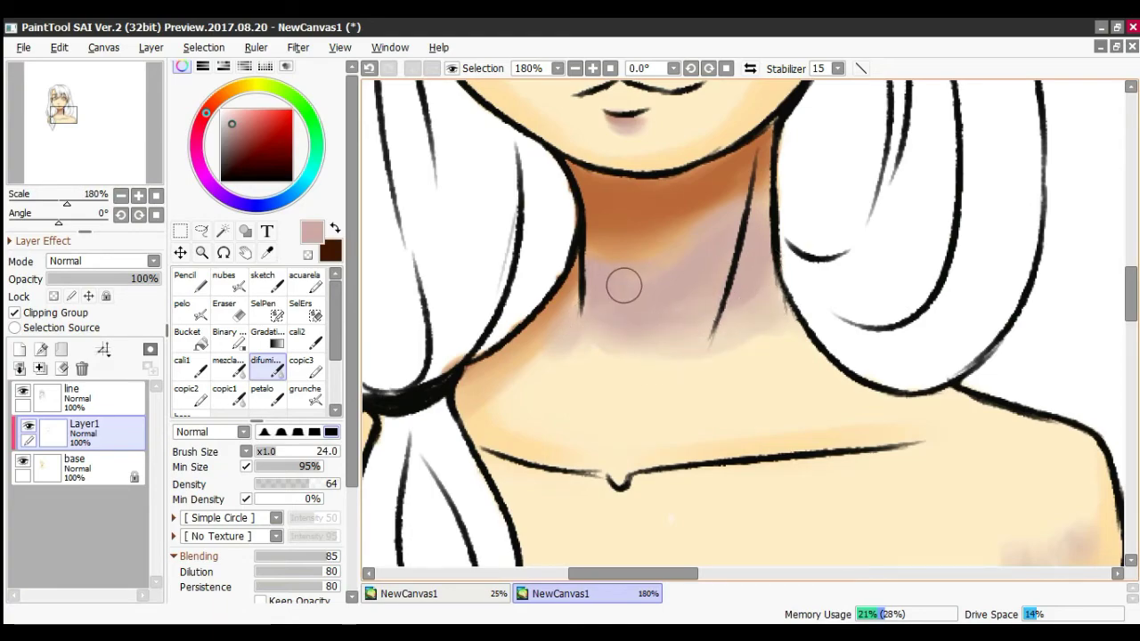
scroll(691, 330, "down", 5)
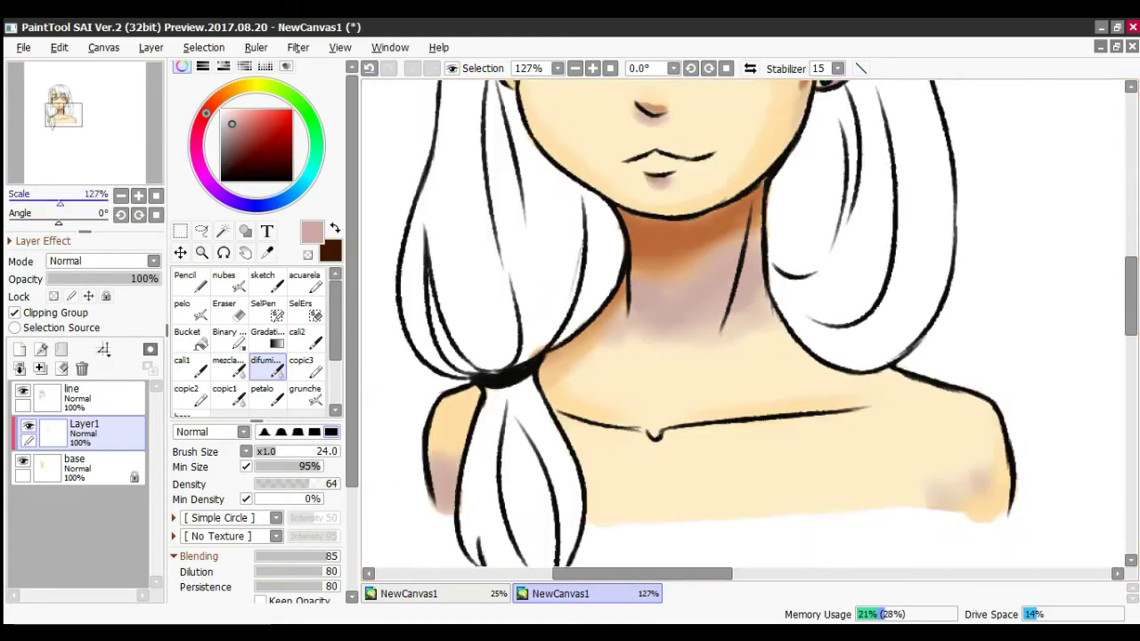
scroll(691, 330, "up", 7)
left_click_drag(608, 274, 671, 213)
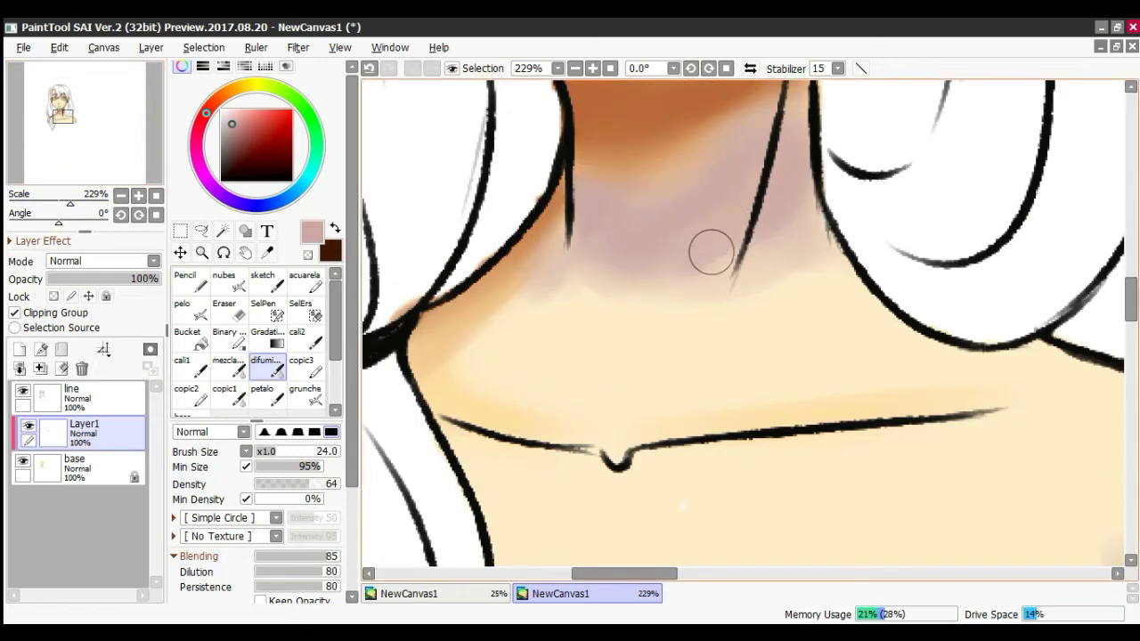
mouse_move(711, 252)
left_mouse_down()
mouse_move(579, 256)
mouse_move(736, 130)
mouse_move(744, 107)
mouse_move(719, 268)
left_mouse_up()
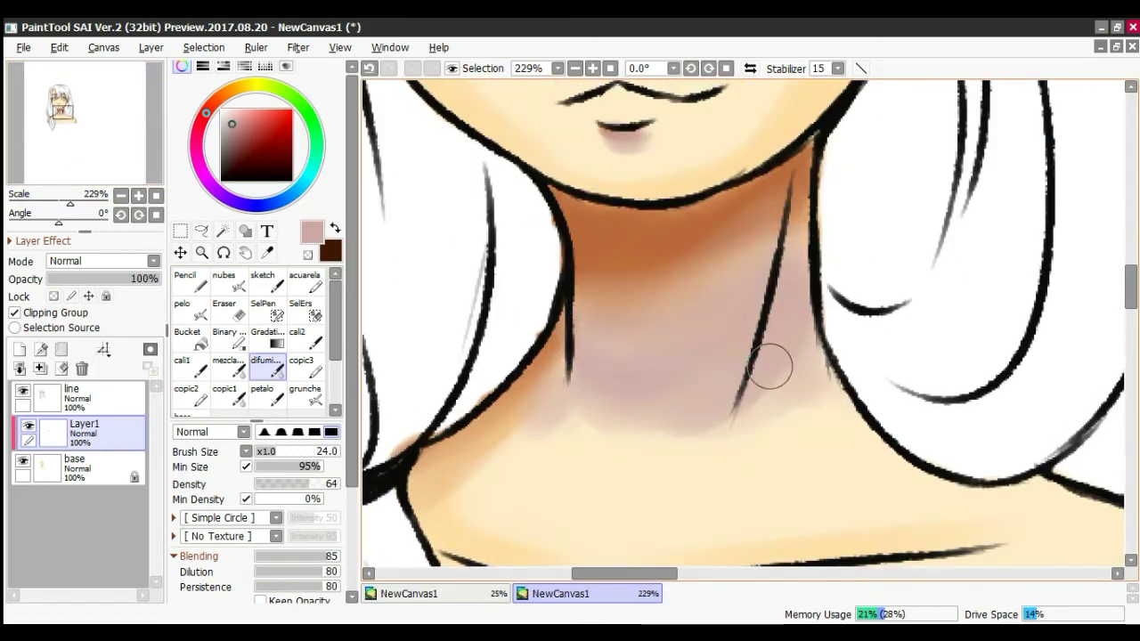
Step: Extend the pink neck shadow along the right-hand hair with the pelo brush, and blend its lower edge with the difuminar brush
left_click(188, 309)
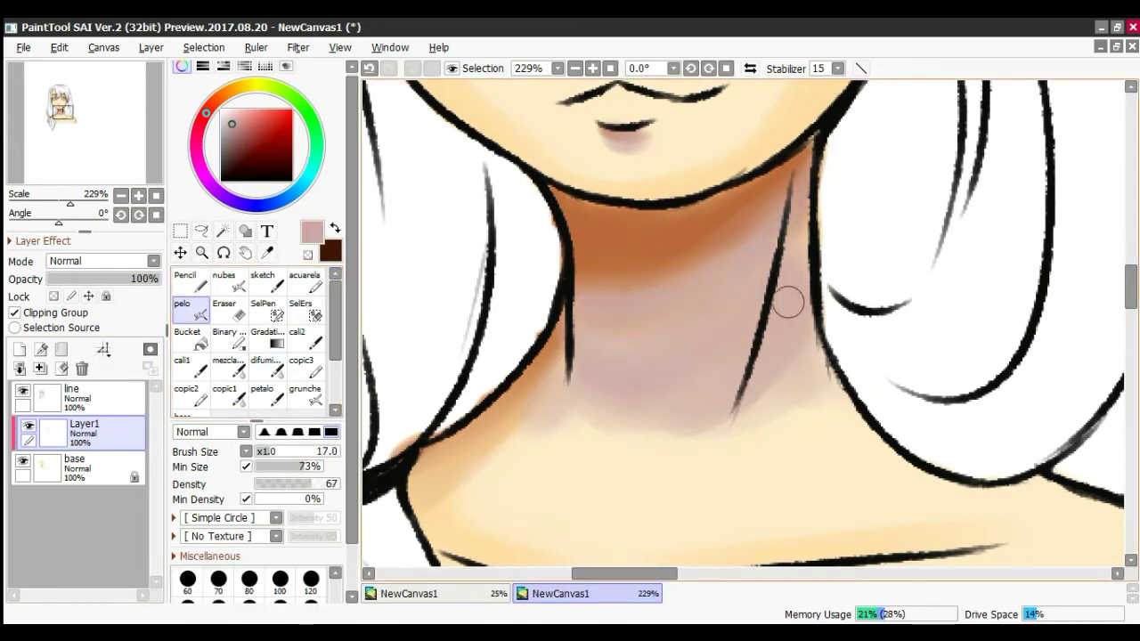
left_click_drag(820, 336, 905, 437)
left_click_drag(767, 406, 872, 387)
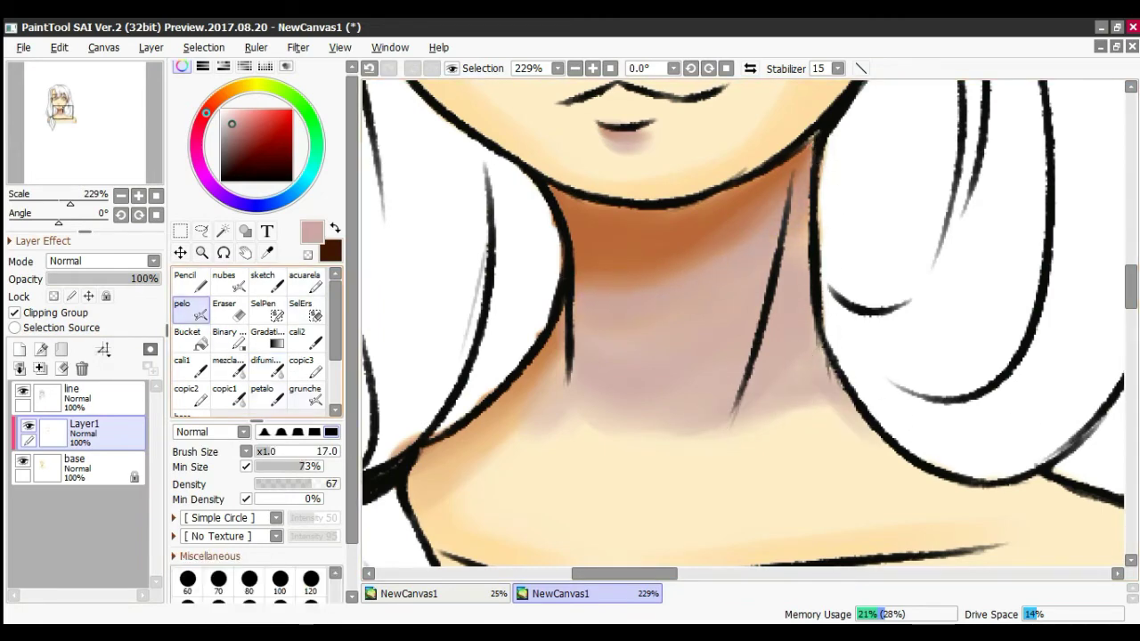
left_click(265, 365)
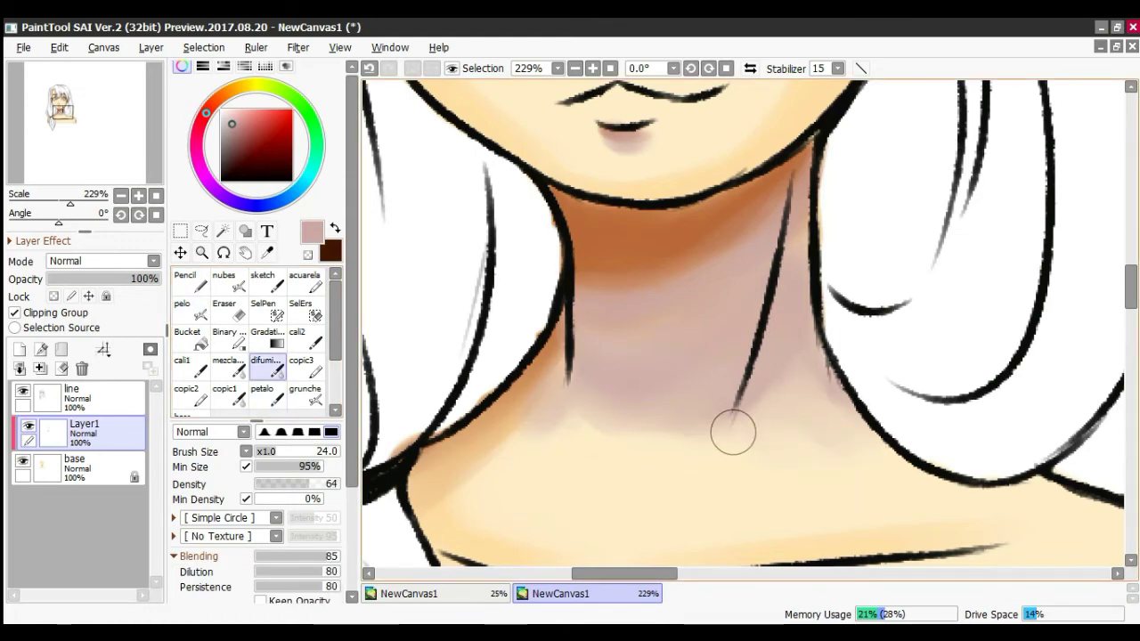
left_click_drag(733, 432, 625, 439)
Step: Set the shading layer to Multiply, sample the light skin tone, and darken the outer skin below both eyes with the pelo brush
left_click_drag(64, 107, 59, 100)
scroll(744, 329, "left", 1)
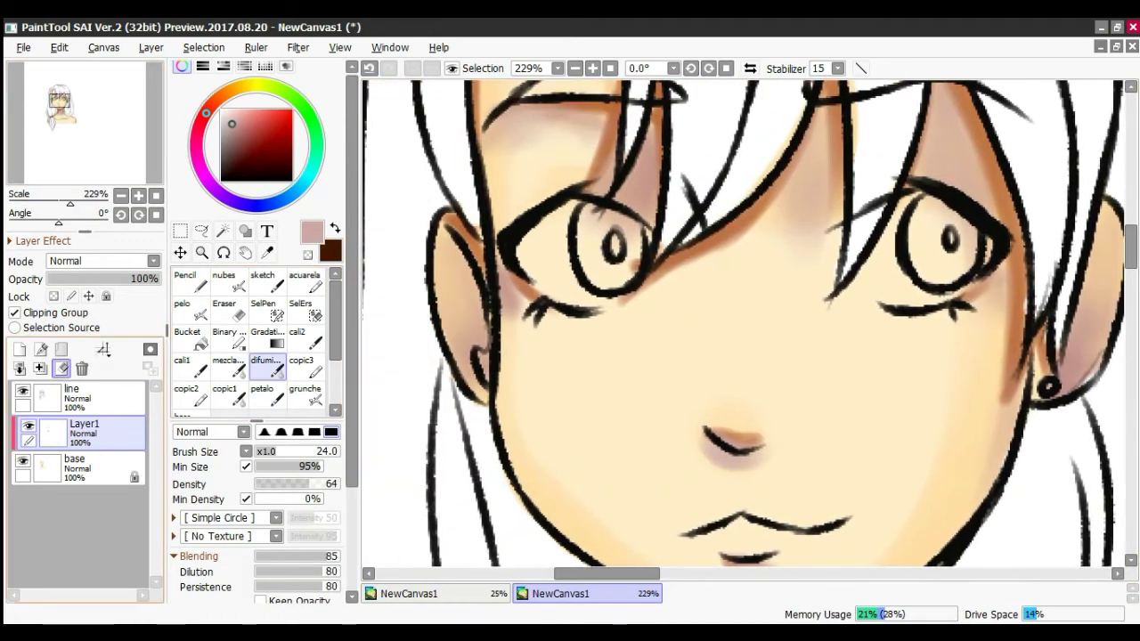
left_click(102, 261)
left_click(71, 299)
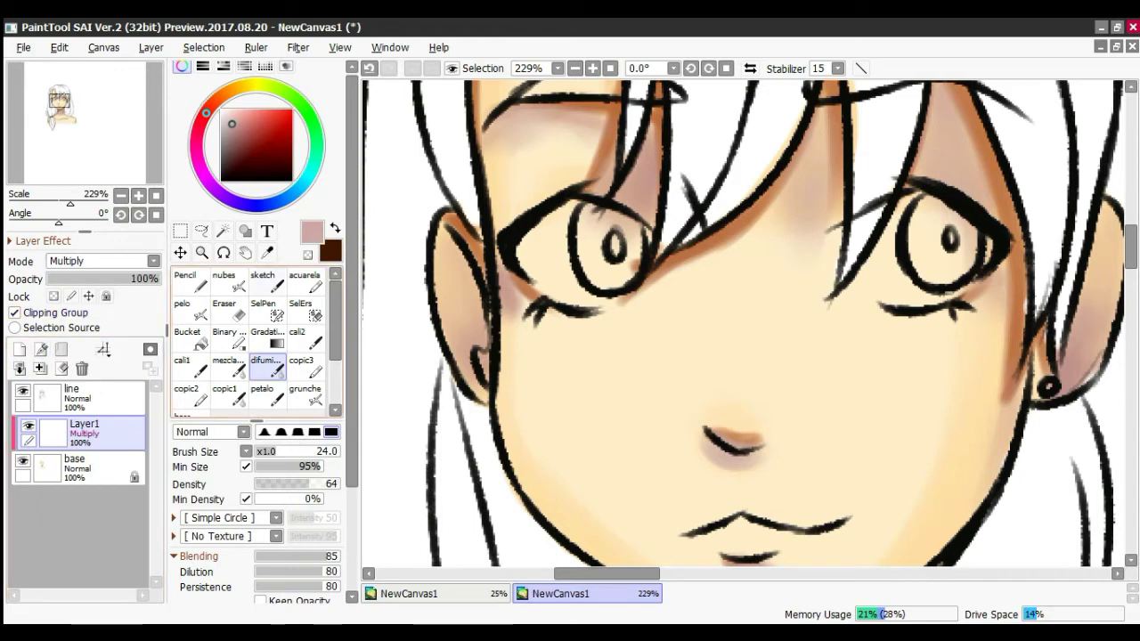
right_click(499, 194)
left_click(191, 309)
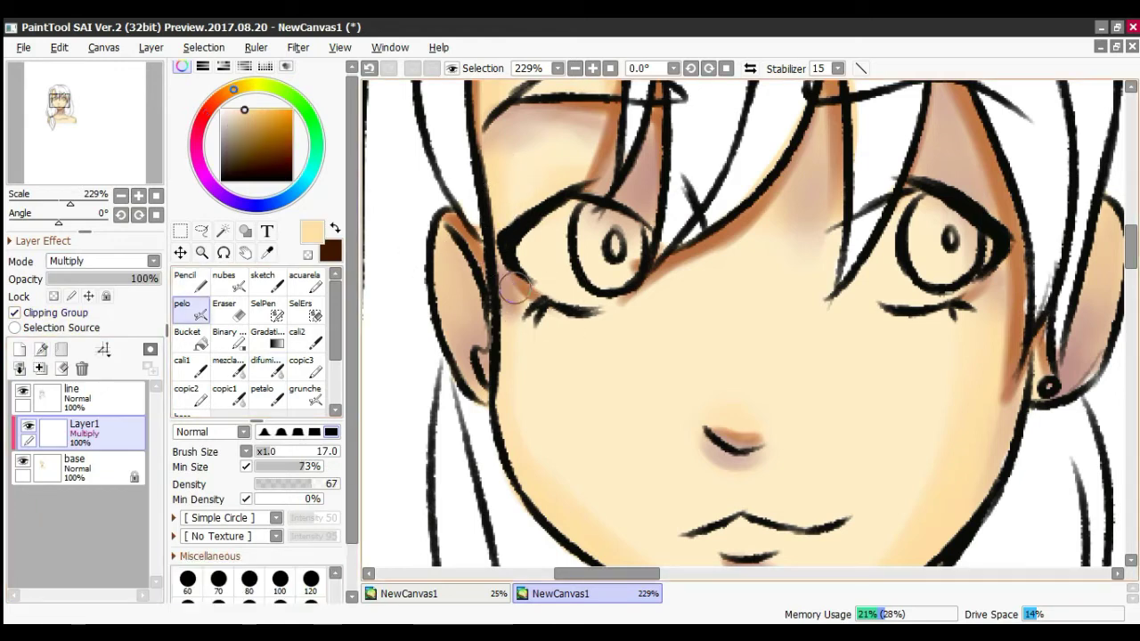
mouse_move(517, 298)
left_mouse_down()
mouse_move(492, 327)
mouse_move(519, 381)
left_mouse_up()
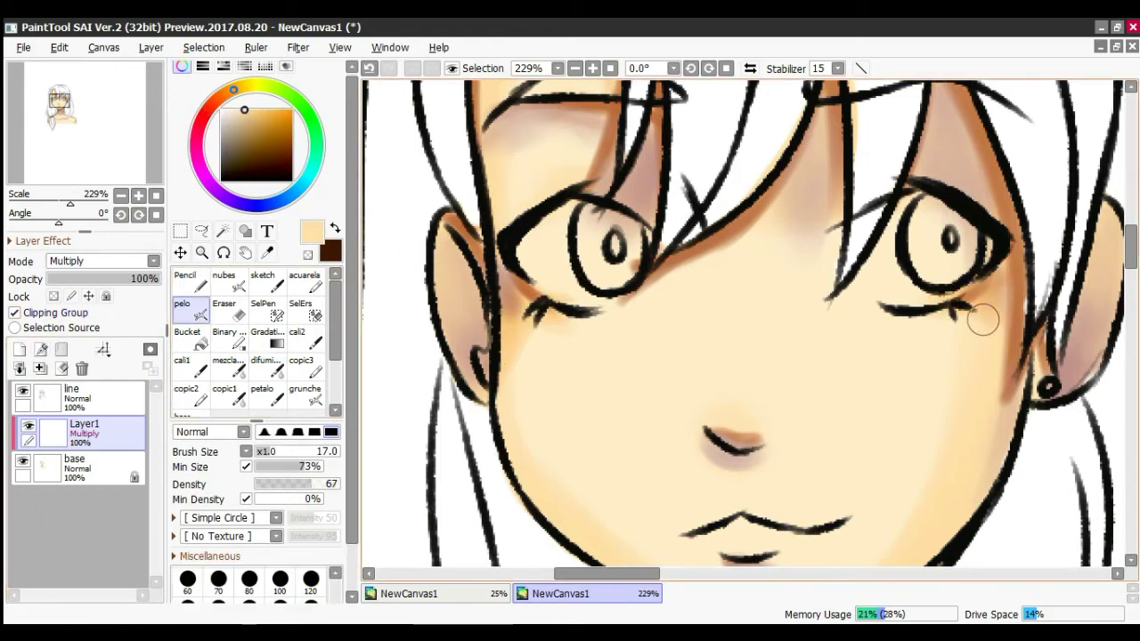
left_click_drag(983, 320, 1013, 345)
left_click_drag(986, 297, 1004, 356)
Step: Shift the colour to a light peach and tint beneath both eyes, the nose and its bridge, and the right-hand jaw edge
left_click_drag(673, 345, 580, 253)
scroll(743, 322, "down", 3)
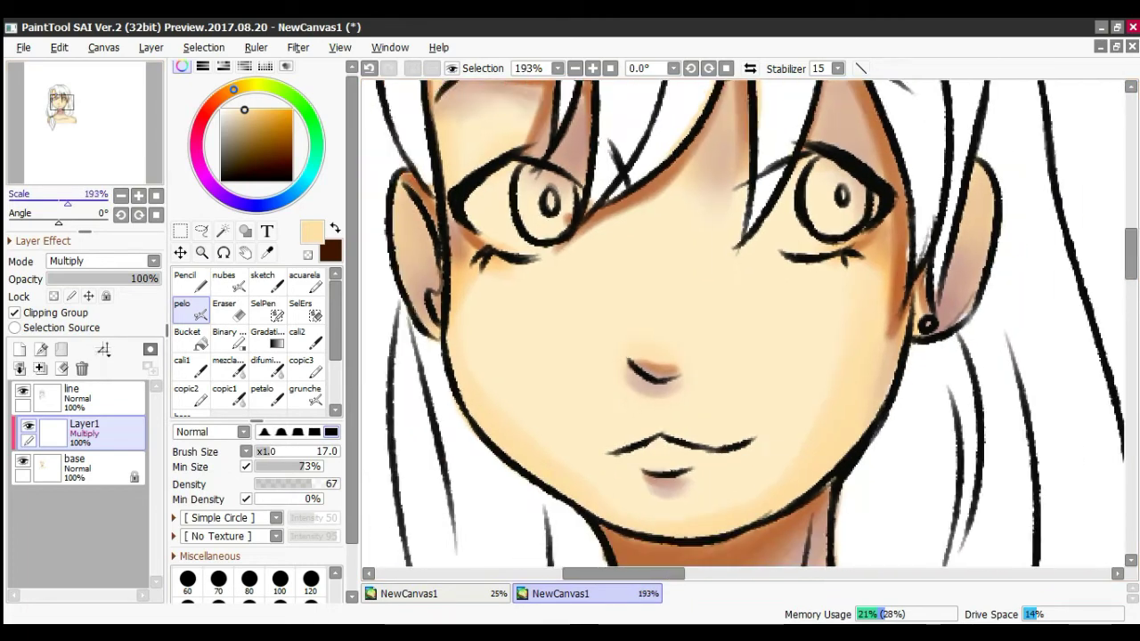
mouse_move(517, 277)
left_mouse_down()
mouse_move(495, 388)
mouse_move(498, 362)
mouse_move(562, 319)
left_mouse_up()
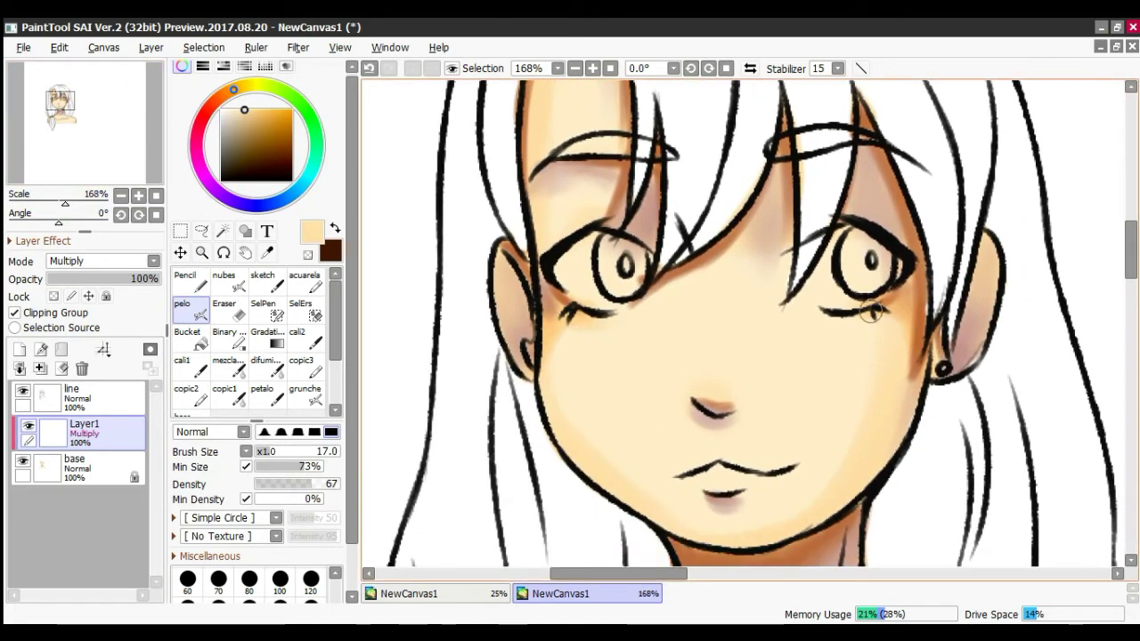
left_click(221, 96)
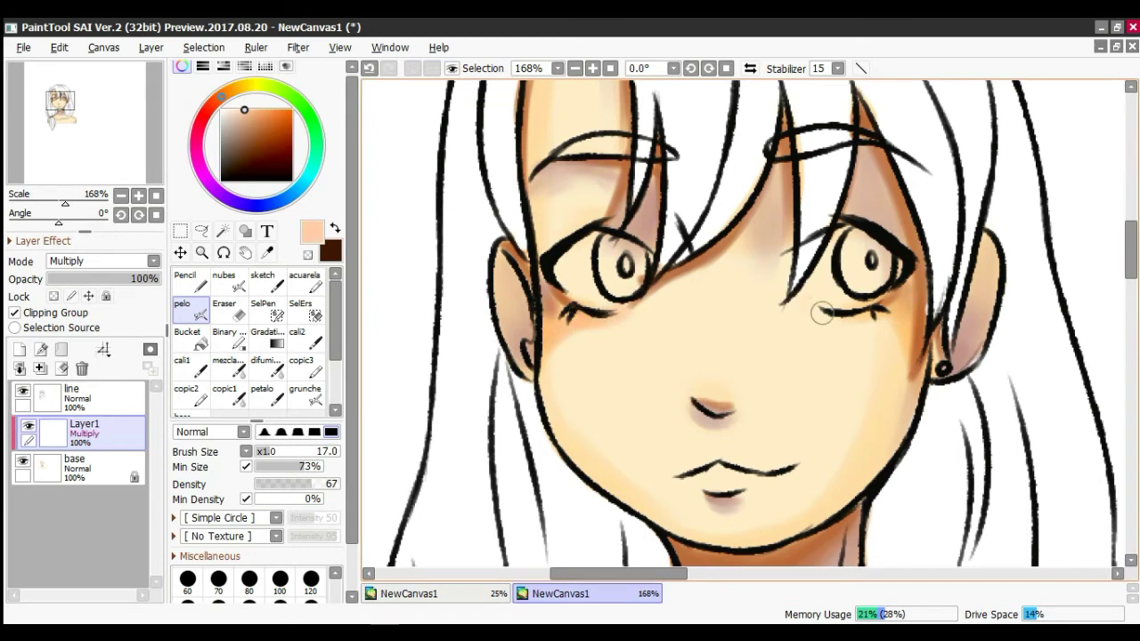
left_click_drag(822, 313, 911, 347)
left_click_drag(857, 313, 899, 305)
left_click_drag(914, 391, 835, 521)
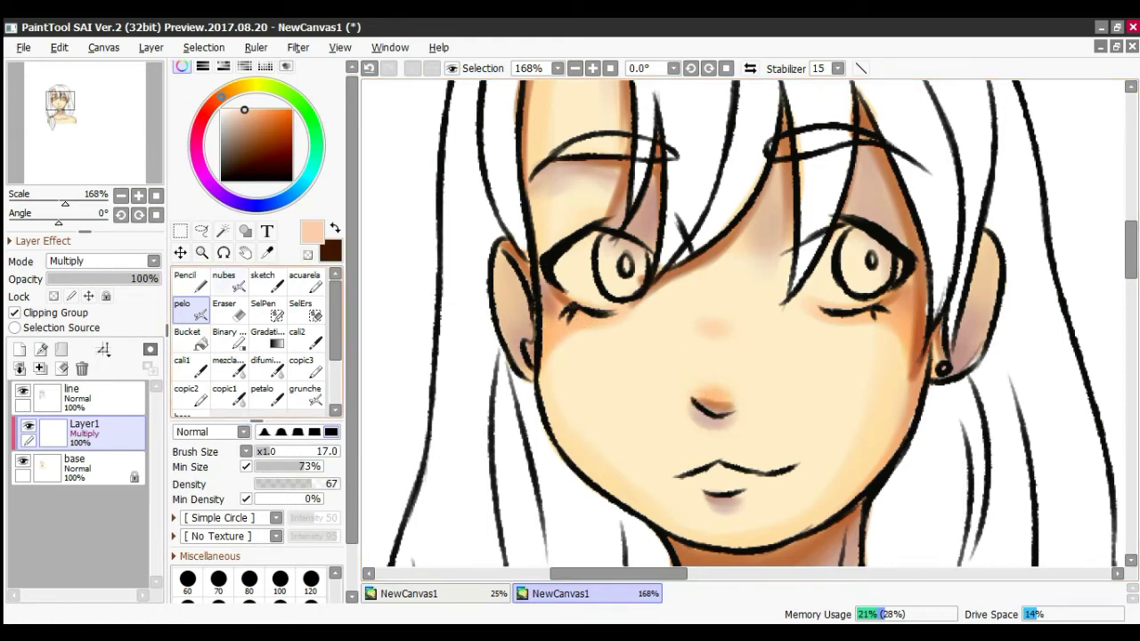
Step: Sample a stronger orange from the left-hand cheek and paint blush on both cheeks, the nose tip and the lower lip
left_click(211, 107)
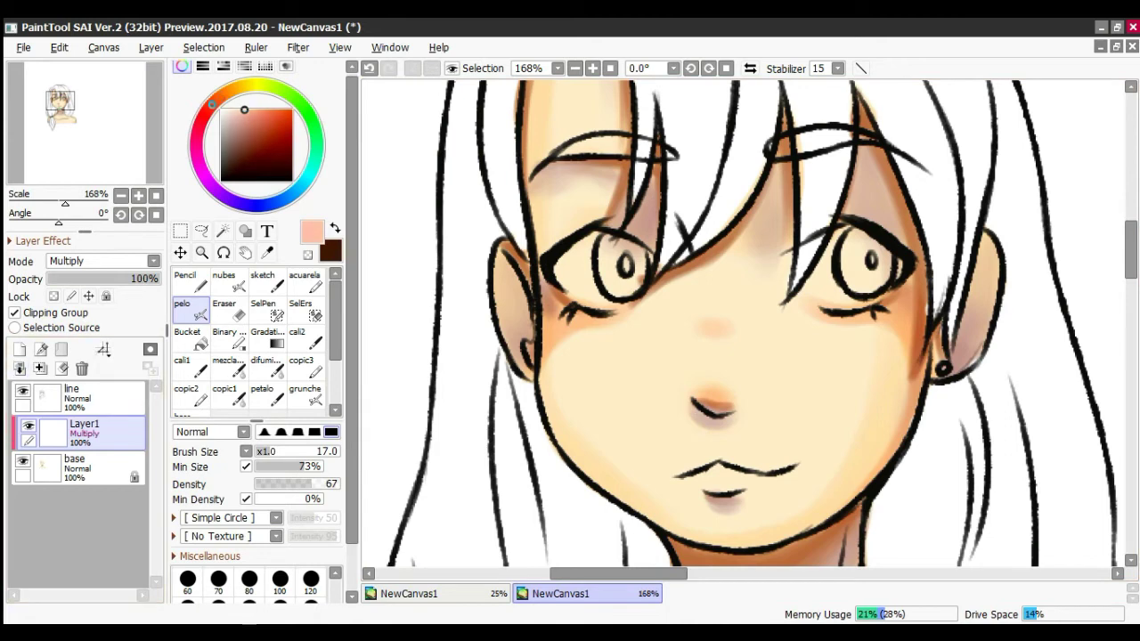
right_click(550, 333)
left_click_drag(552, 334, 608, 326)
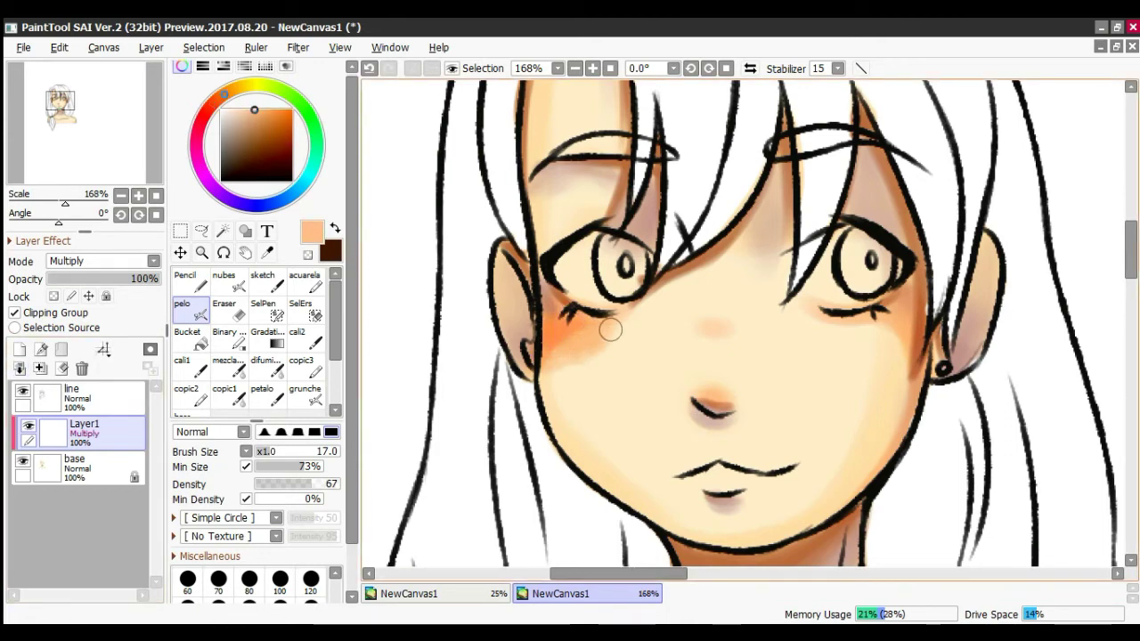
mouse_move(856, 318)
left_mouse_down()
mouse_move(844, 342)
mouse_move(918, 314)
left_mouse_up()
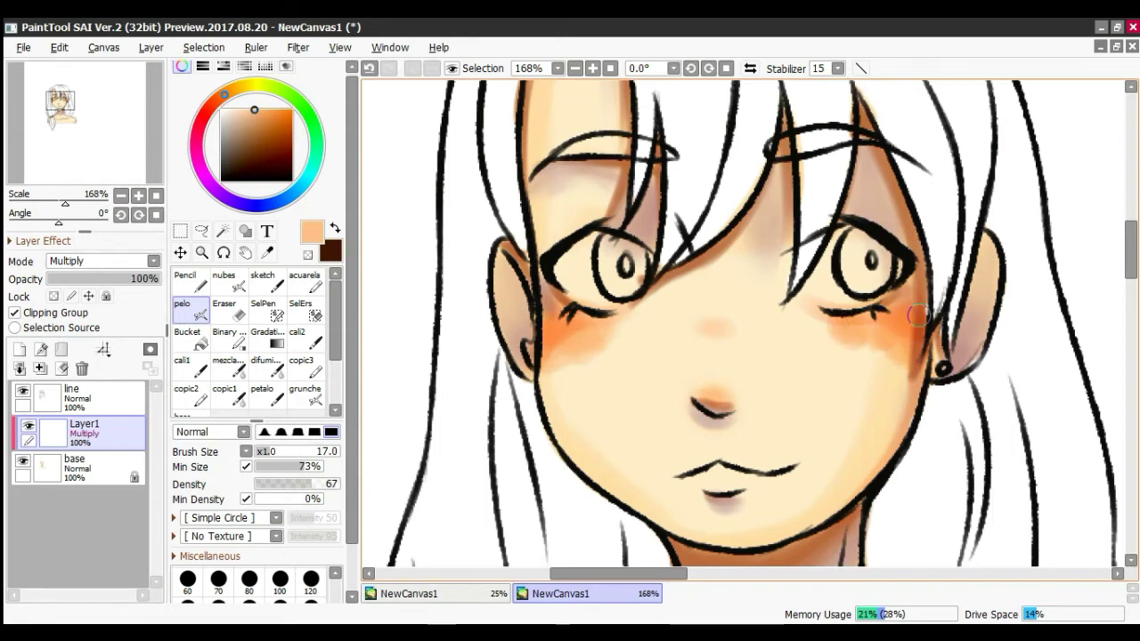
left_click_drag(717, 394, 723, 390)
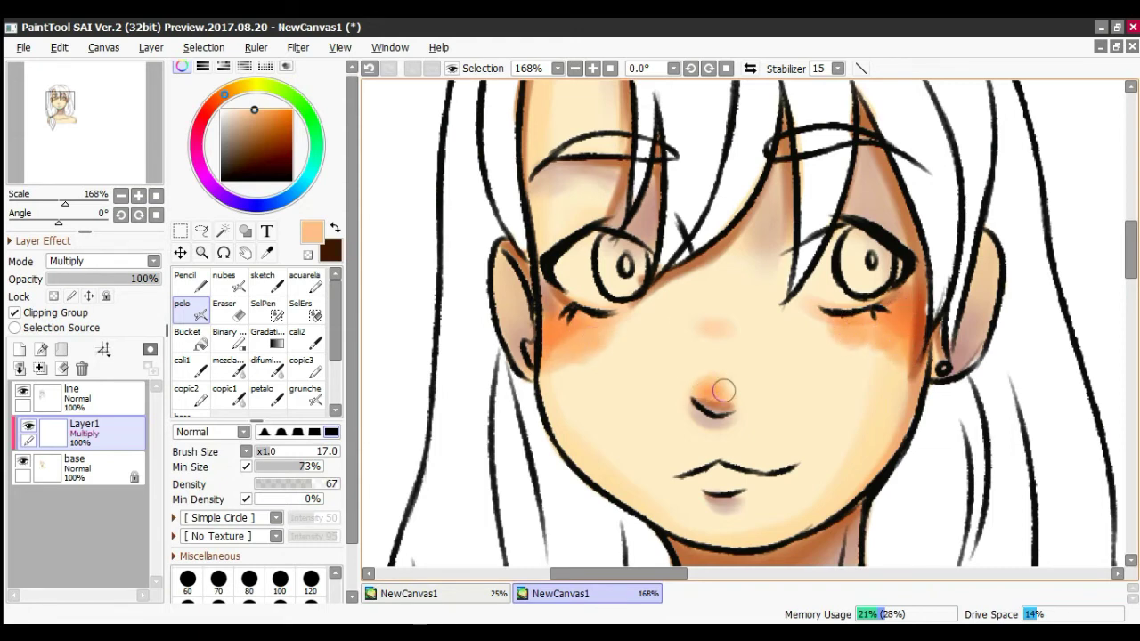
left_click_drag(716, 476, 738, 481)
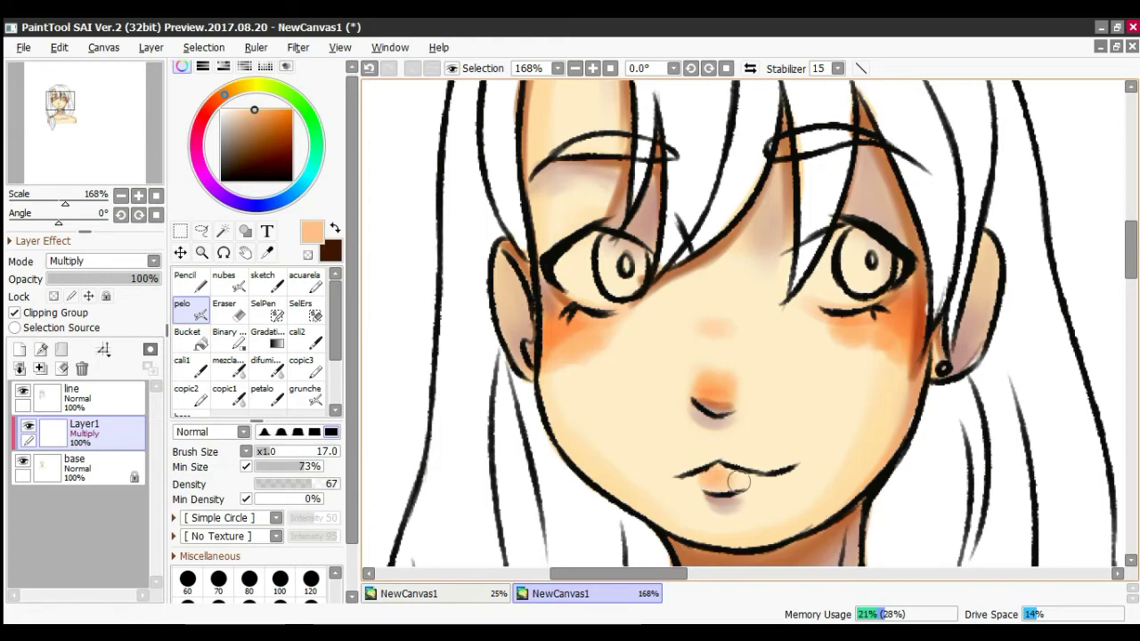
Step: Blend the orange blush on the cheeks, nose and lower lip with the difuminar brush, and tint both shoulders orange with the pelo brush
left_click(267, 365)
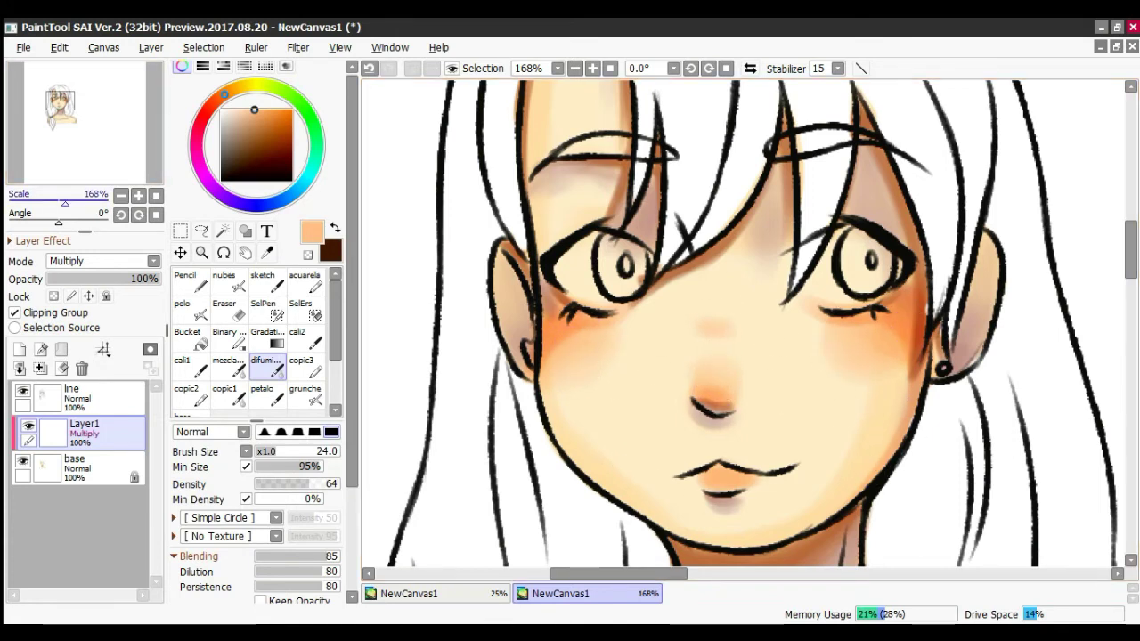
left_click_drag(65, 203, 67, 203)
left_click_drag(60, 101, 60, 117)
left_click(190, 310)
left_click_drag(475, 346, 462, 391)
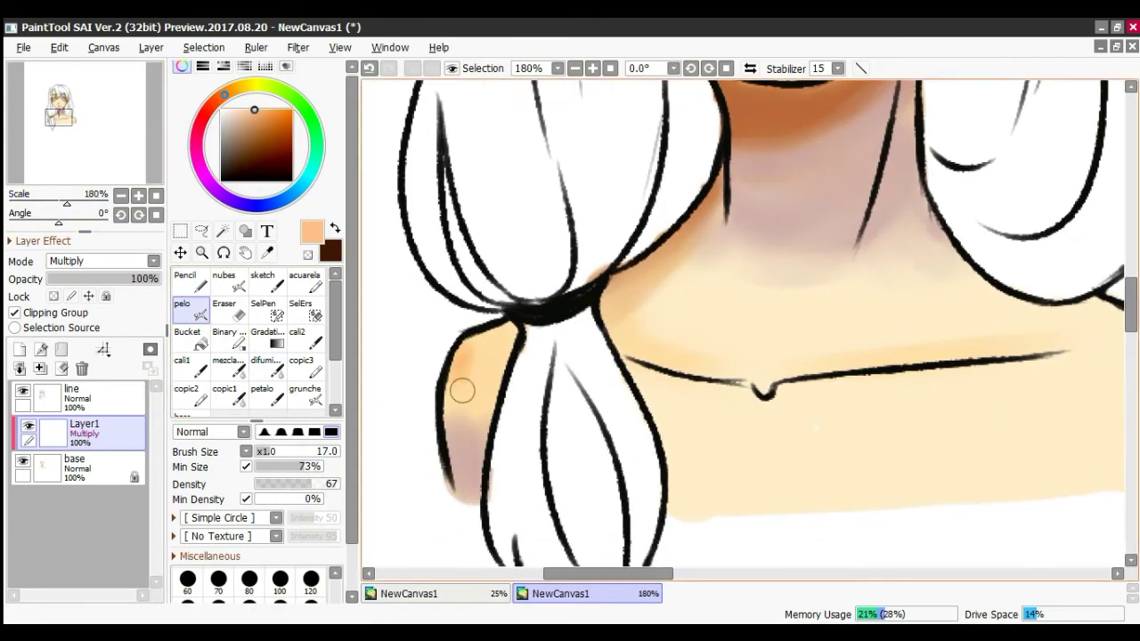
left_click(66, 121)
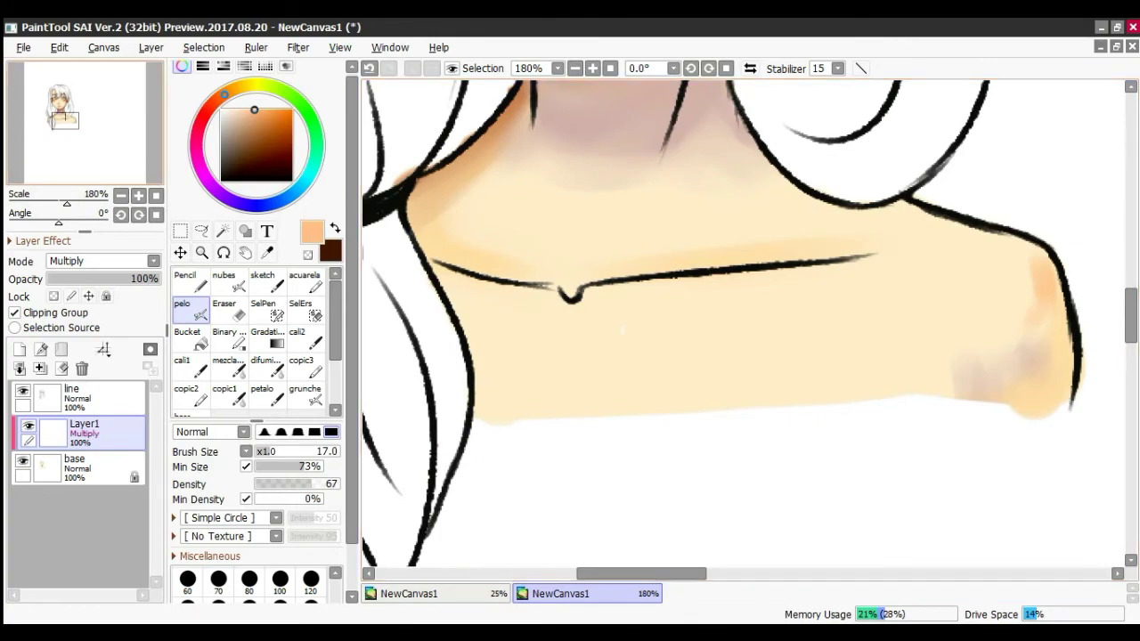
Step: Shift the colour to salmon, draw thin slanted blush lines beneath both eyes with the sketch brush, and merge the shading into the base layer
left_click_drag(66, 111, 63, 102)
left_click(212, 106)
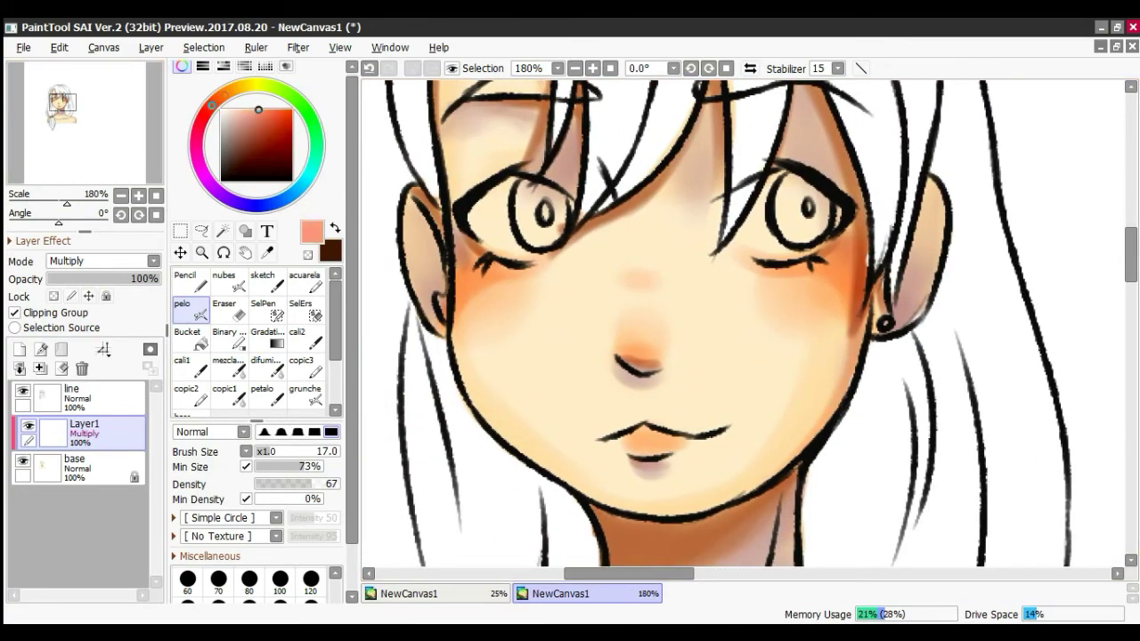
left_click(268, 282)
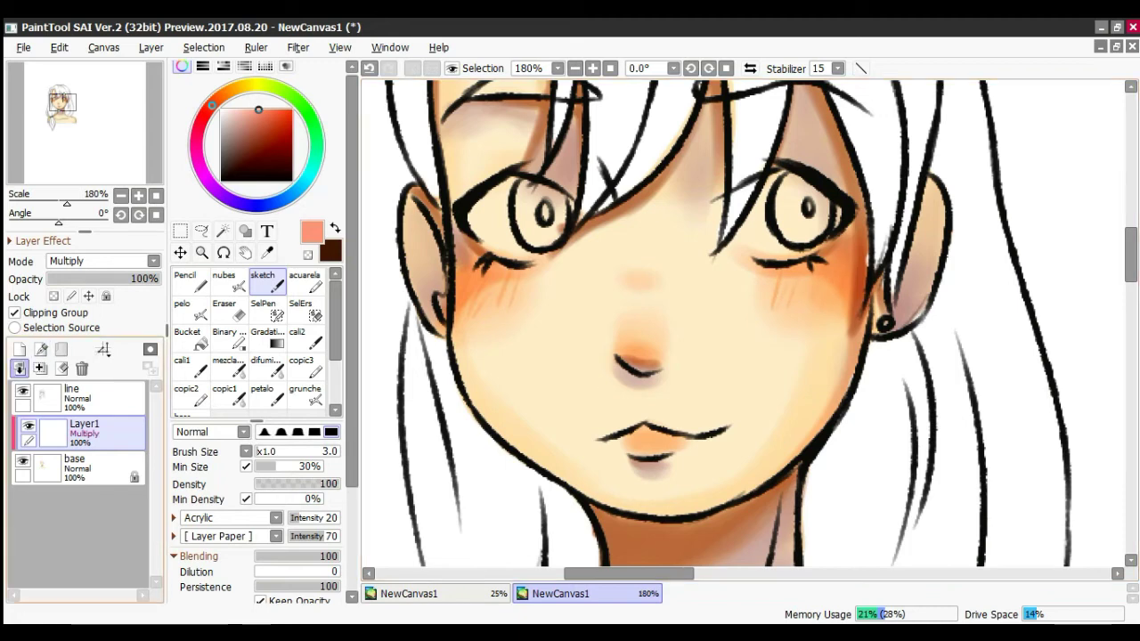
left_click(40, 369)
Step: Add small light pink highlights to the lower lip with the Pencil at size 2.5
left_click(239, 110)
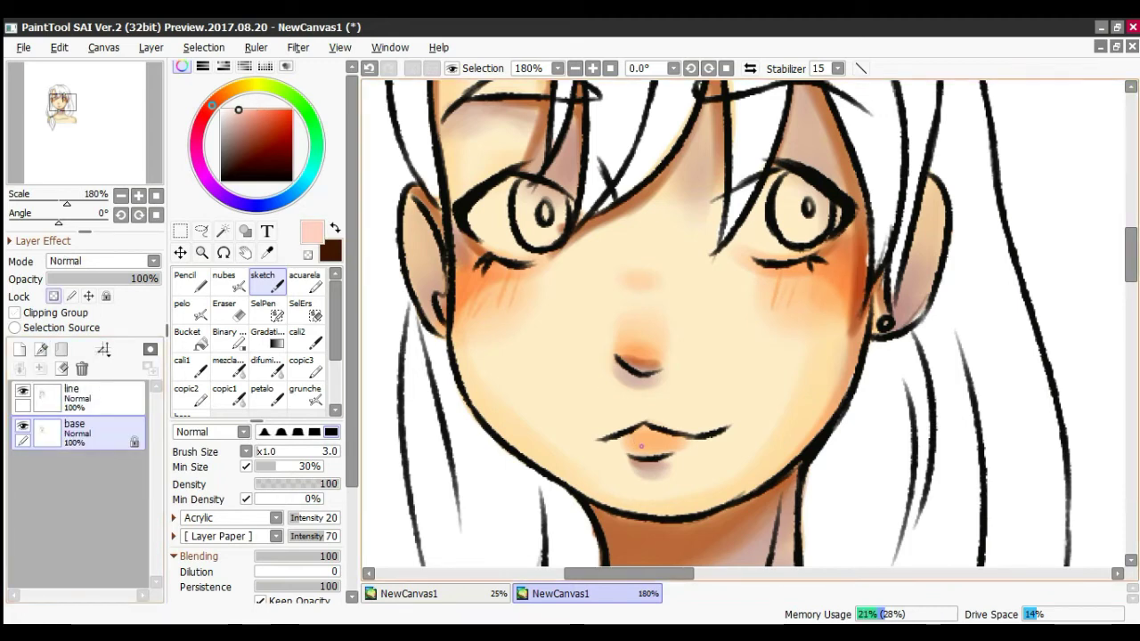
left_click(191, 282)
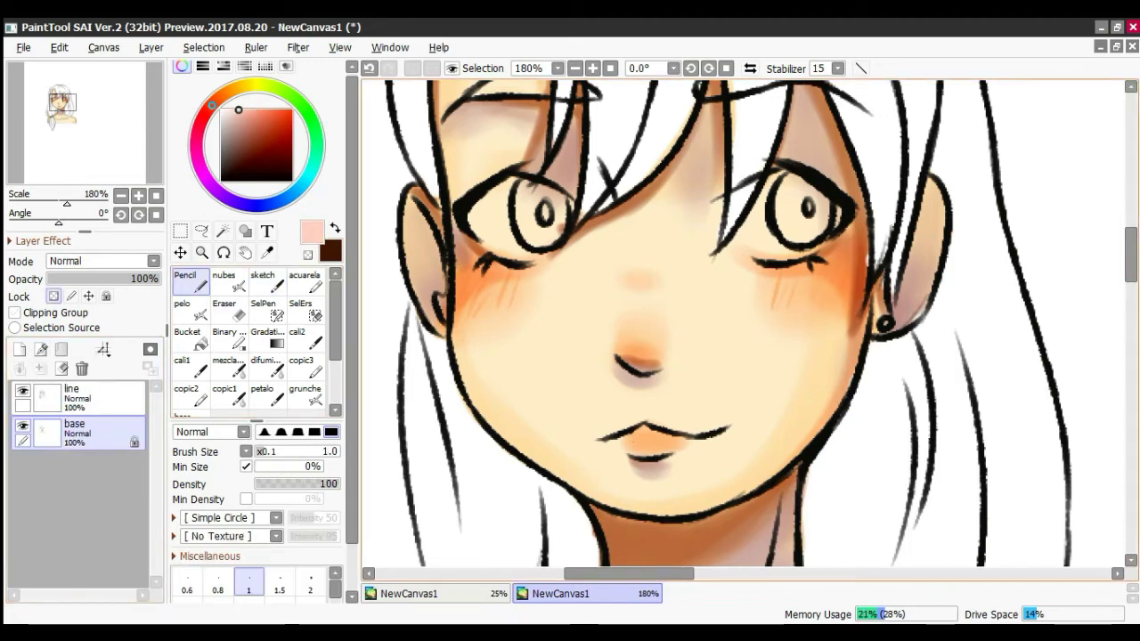
key("bracketright")
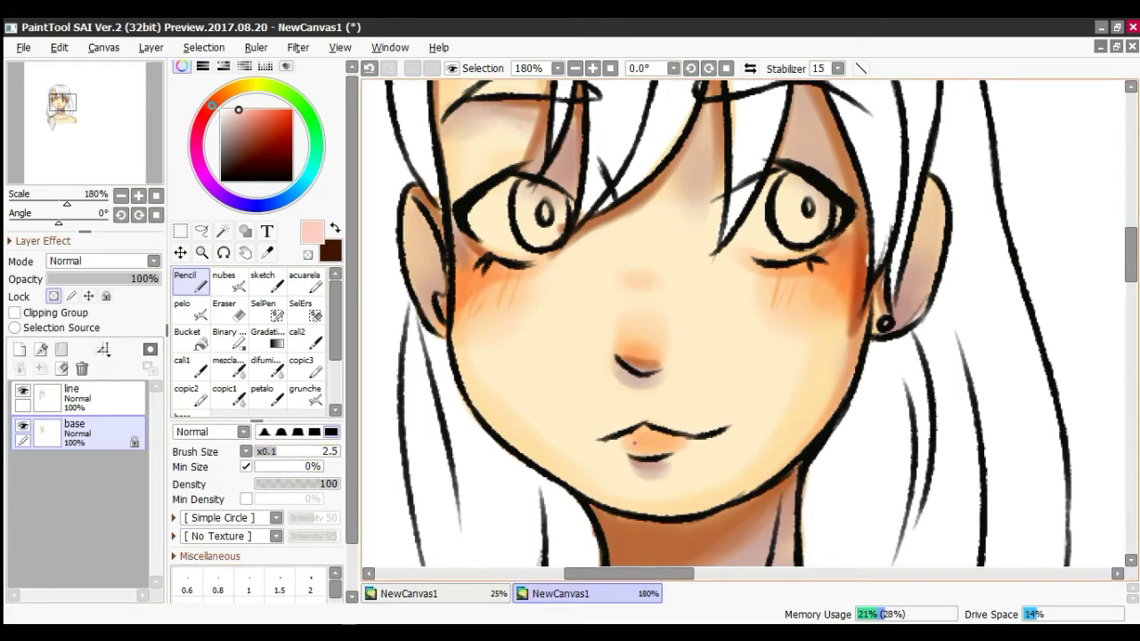
Step: Add a new layer above the base and fill both eyes with a greyish pink using the base brush at size 9
left_click_drag(64, 102, 61, 98)
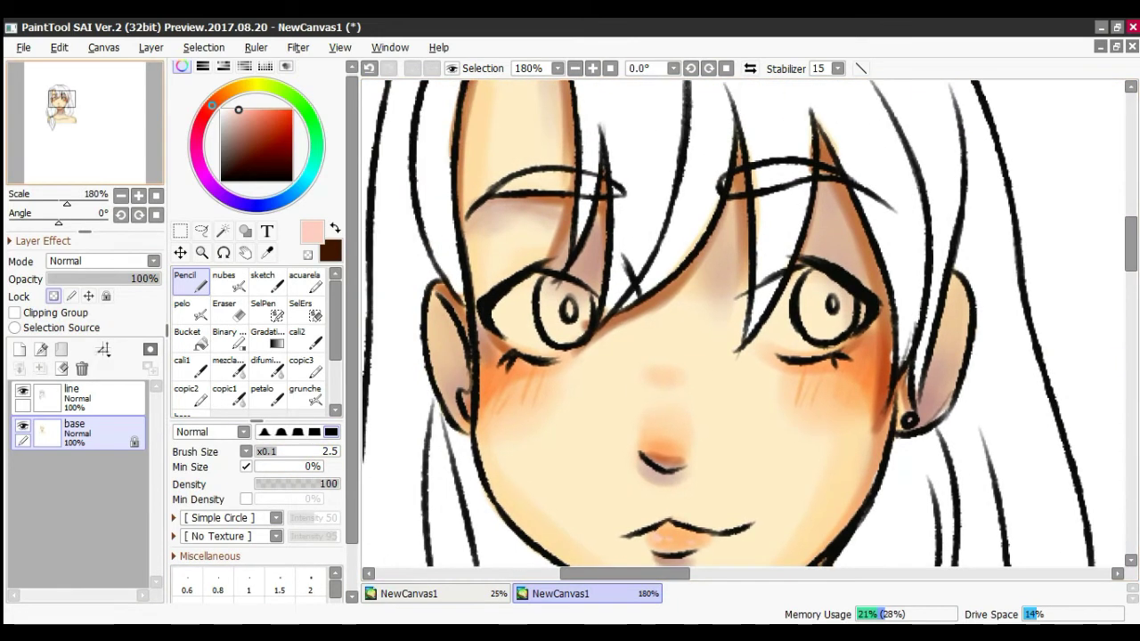
left_click(20, 350)
left_click(227, 110)
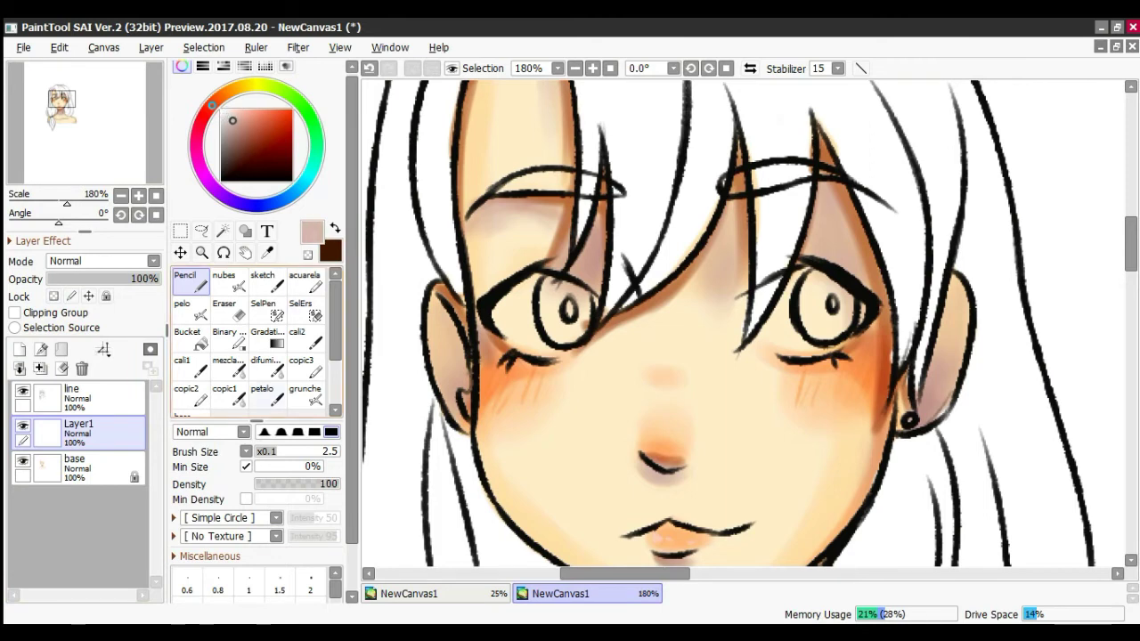
left_click(191, 414)
left_click_drag(546, 288, 514, 291)
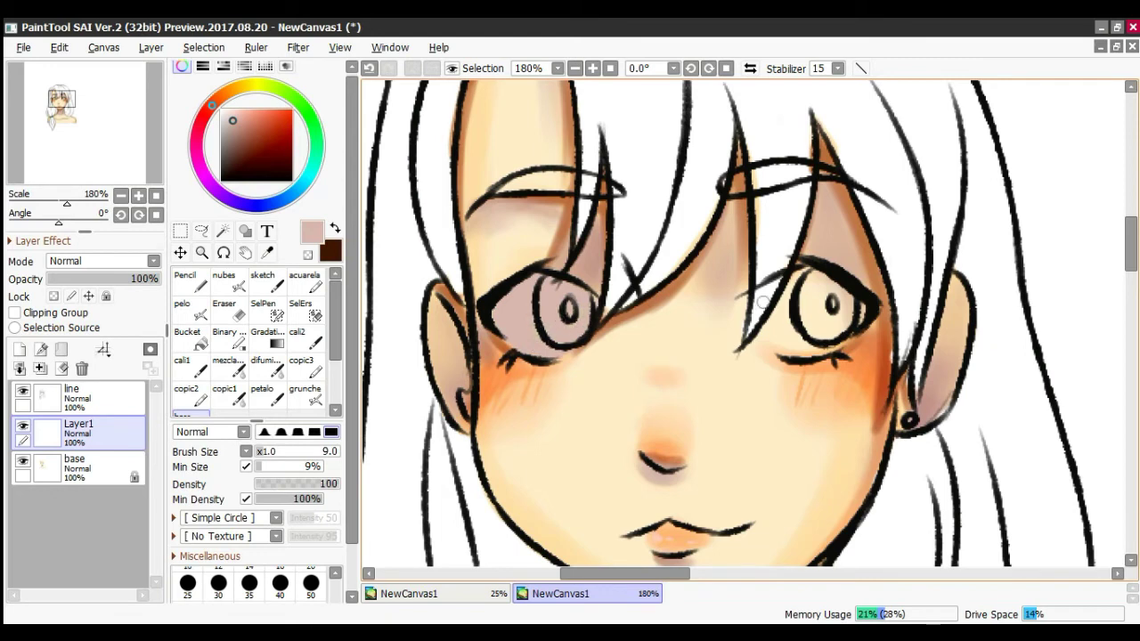
mouse_move(755, 302)
left_mouse_down()
mouse_move(794, 350)
mouse_move(795, 336)
mouse_move(791, 355)
mouse_move(844, 330)
mouse_move(780, 316)
left_mouse_up()
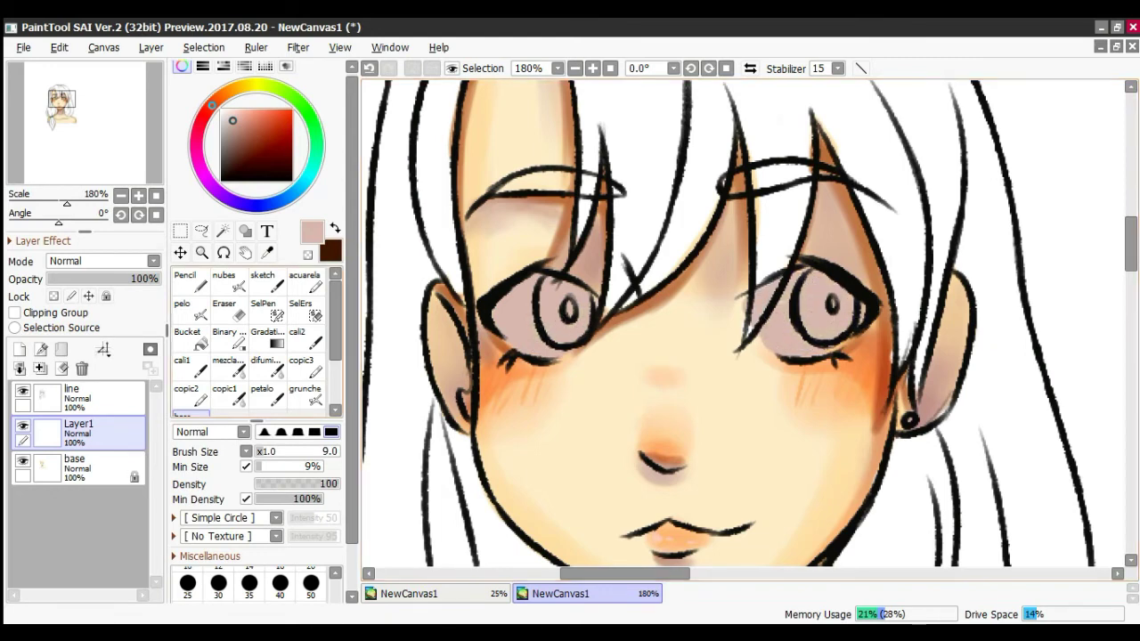
key("c")
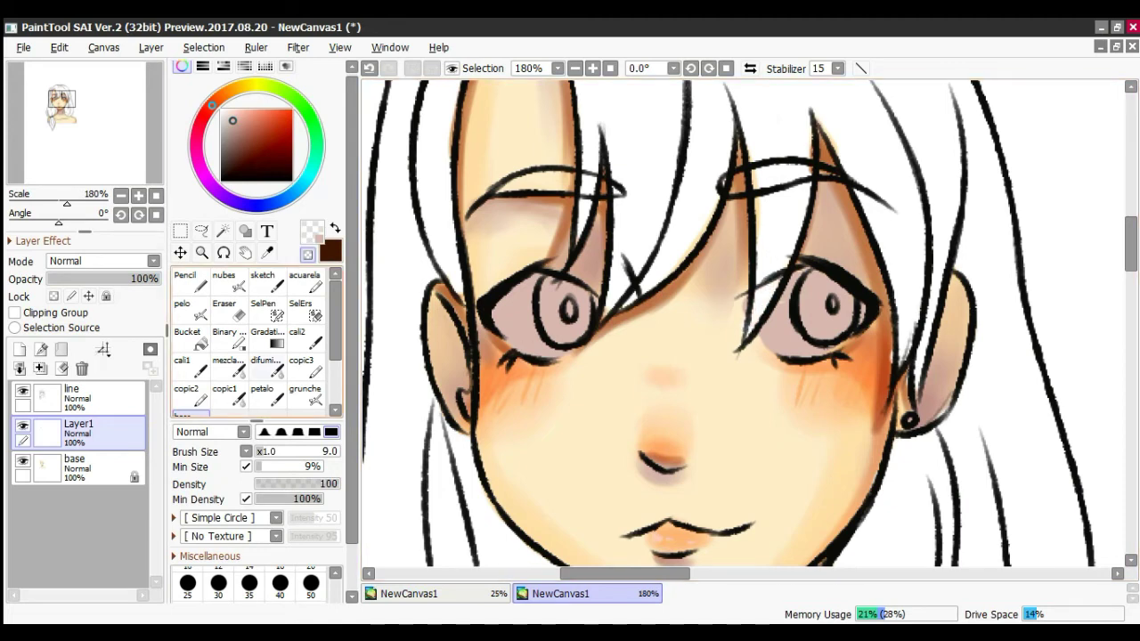
Step: Add a layer clipped to the eye fill and paint the lower part of both eyes white
left_click(19, 350)
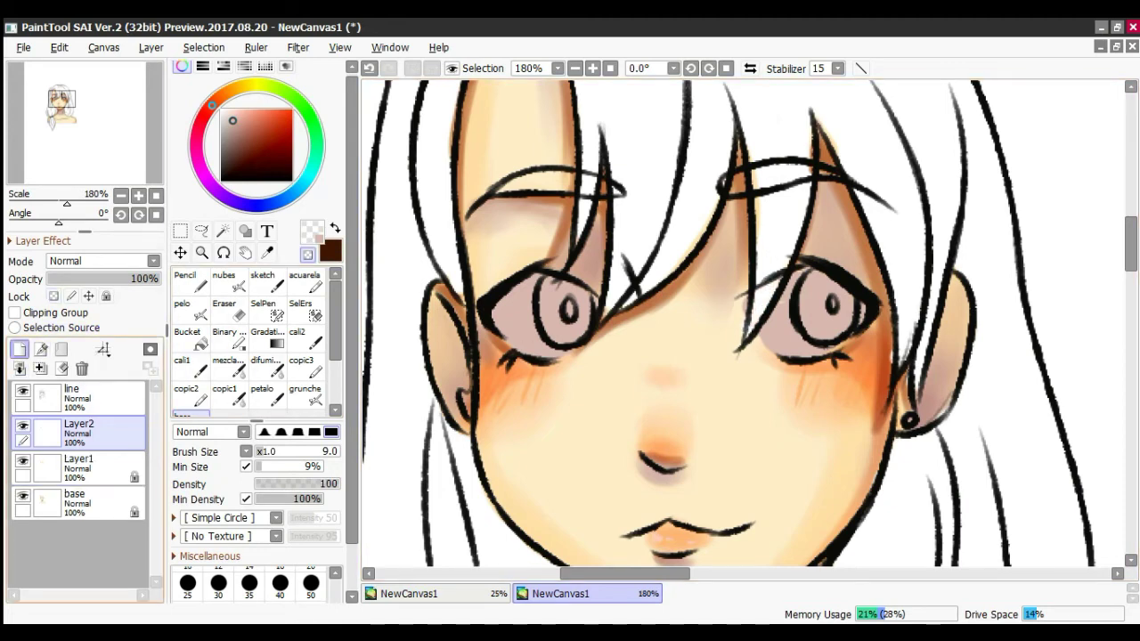
left_click(14, 313)
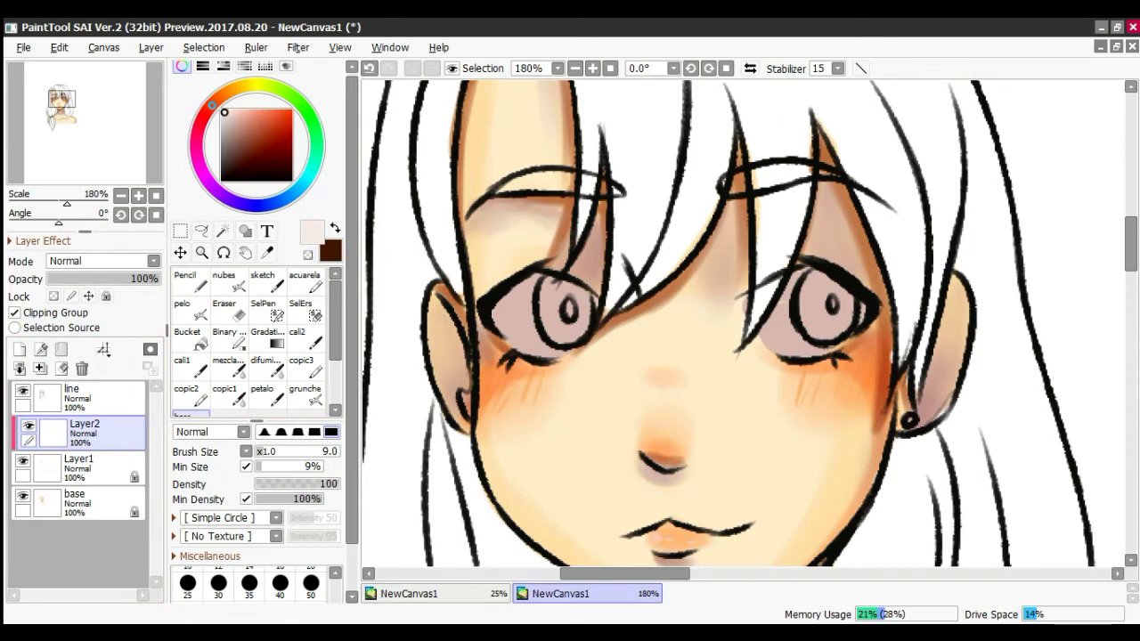
left_click_drag(226, 118, 223, 113)
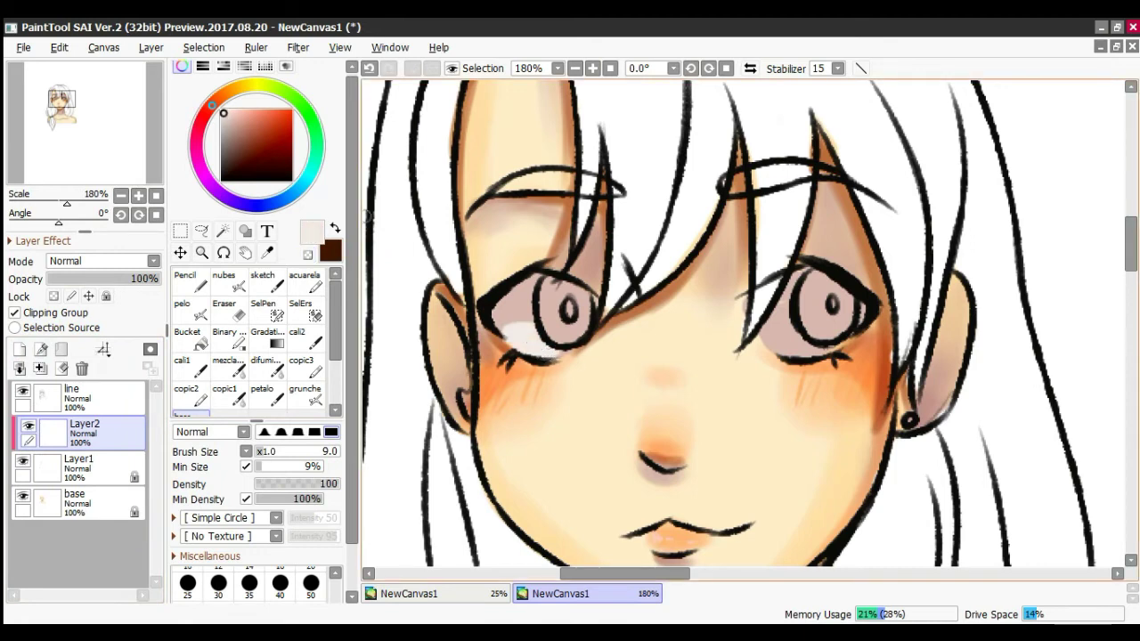
left_click(506, 345, "alt")
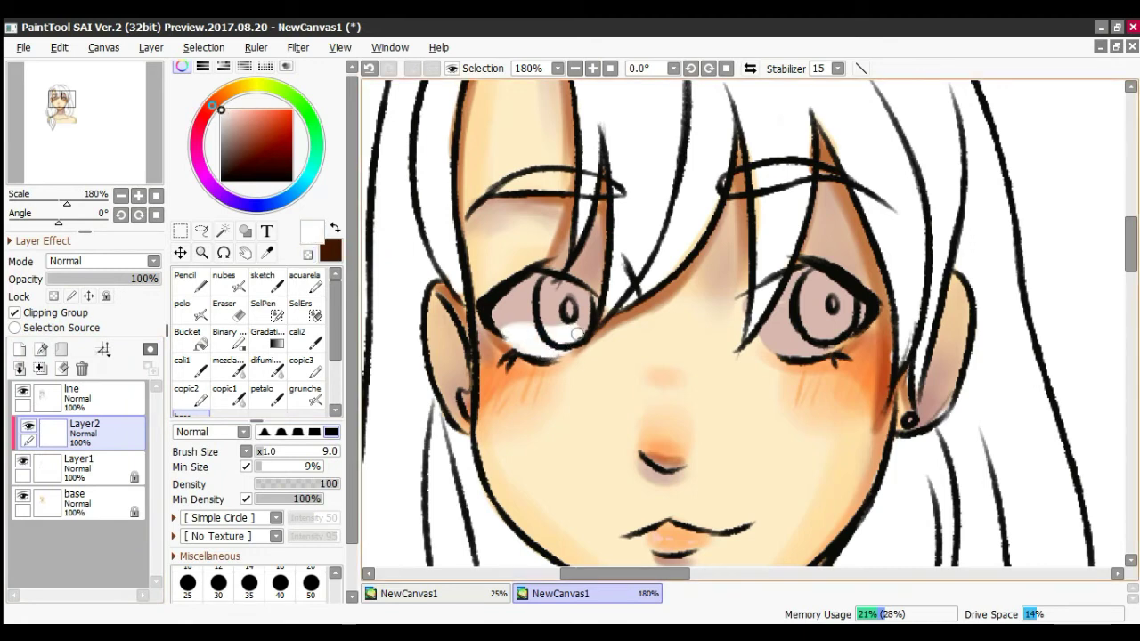
left_click_drag(509, 324, 579, 322)
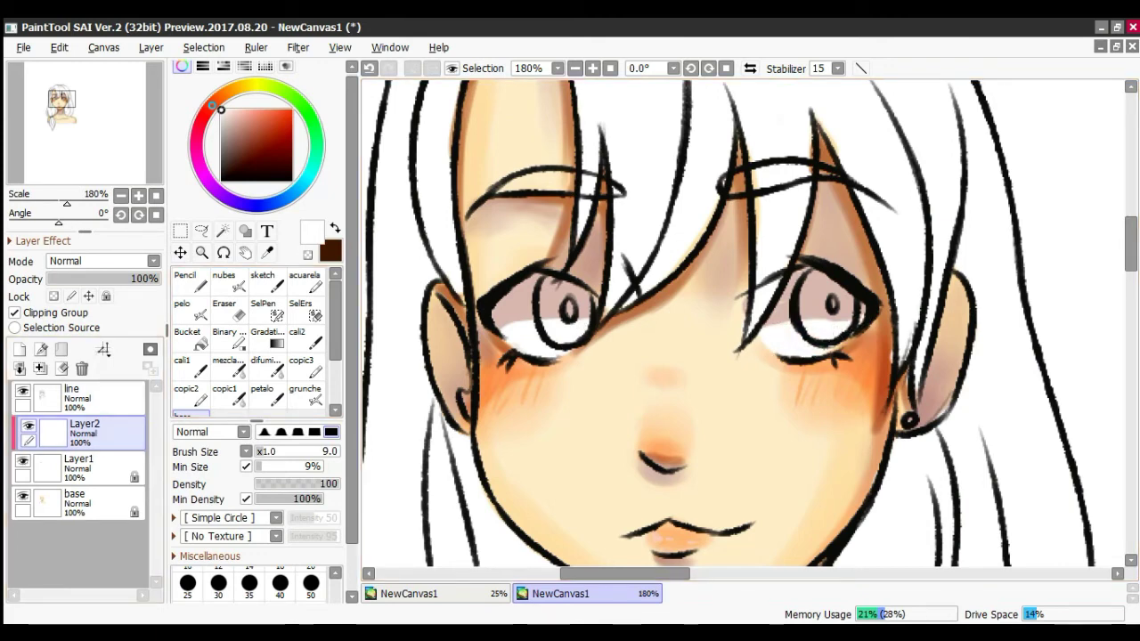
Step: Paint mint green along the shadow edge in both eye whites with brush size 6, and merge the clipped layer down
left_click(317, 144)
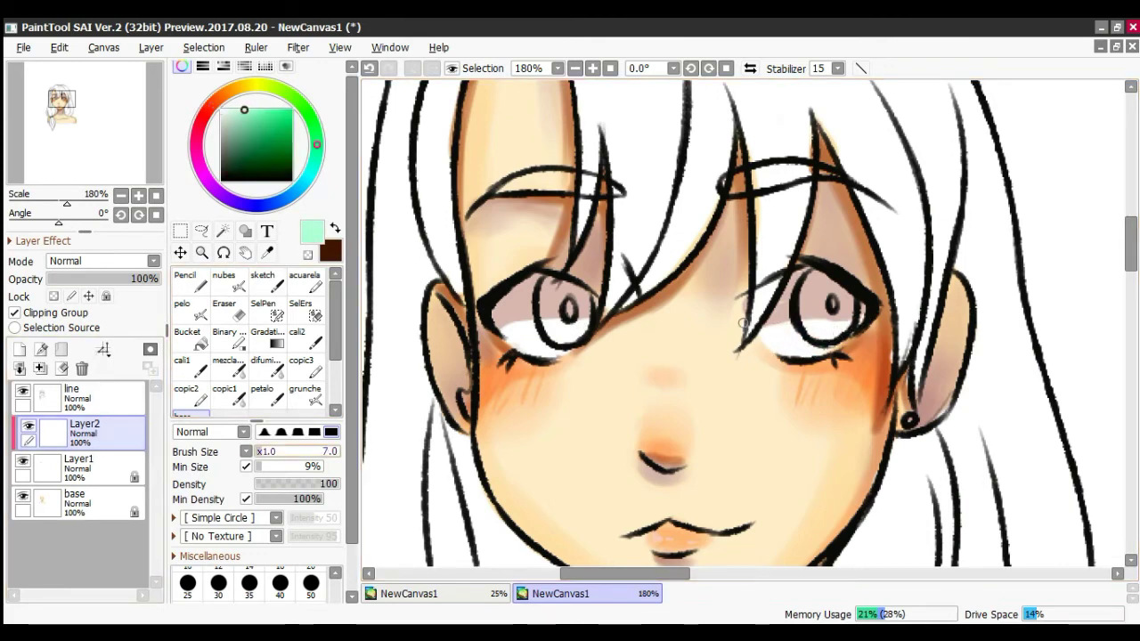
key("bracketleft")
scroll(743, 321, "up", 4)
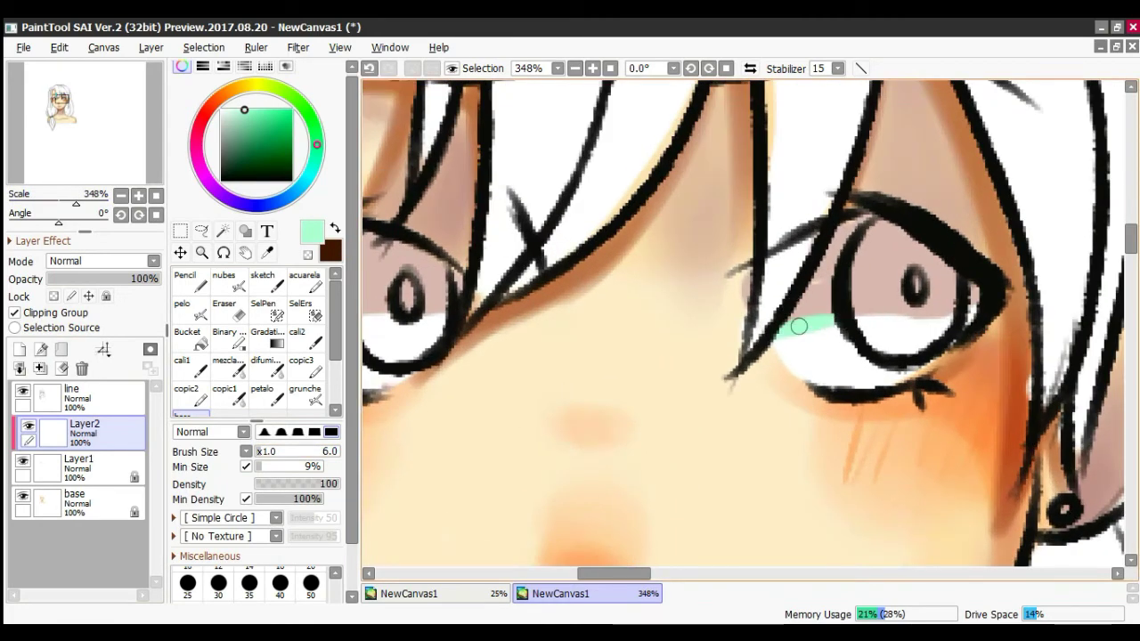
scroll(958, 333, "down", 2)
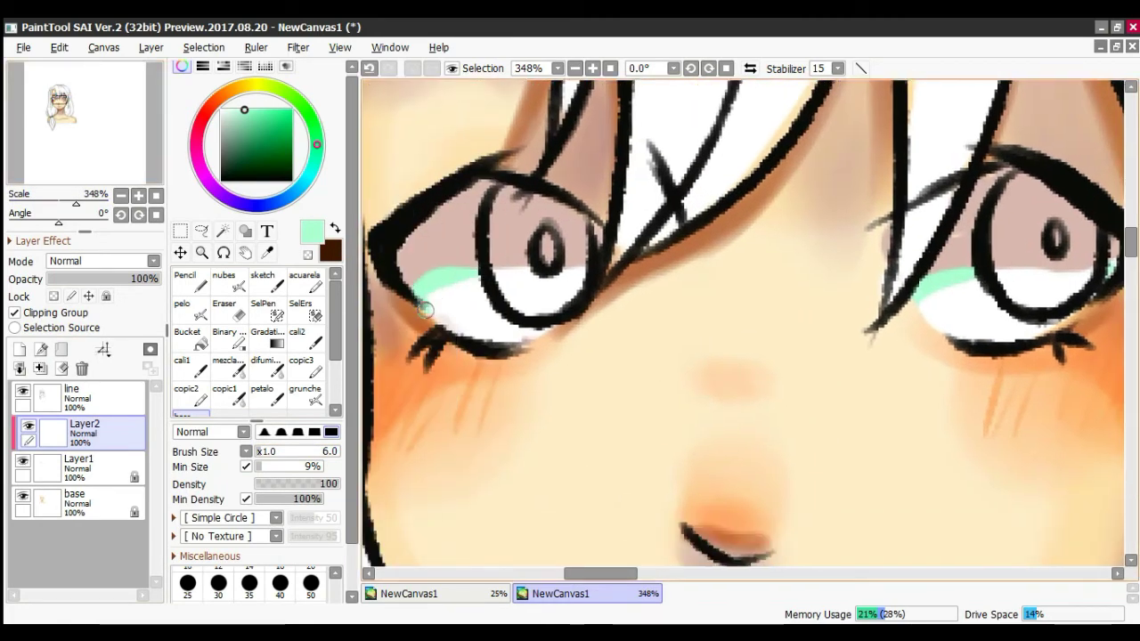
scroll(455, 285, "down", 2)
left_click(40, 369)
Step: Add a new layer above the eye whites and fill both irises with light orange
left_click(19, 350)
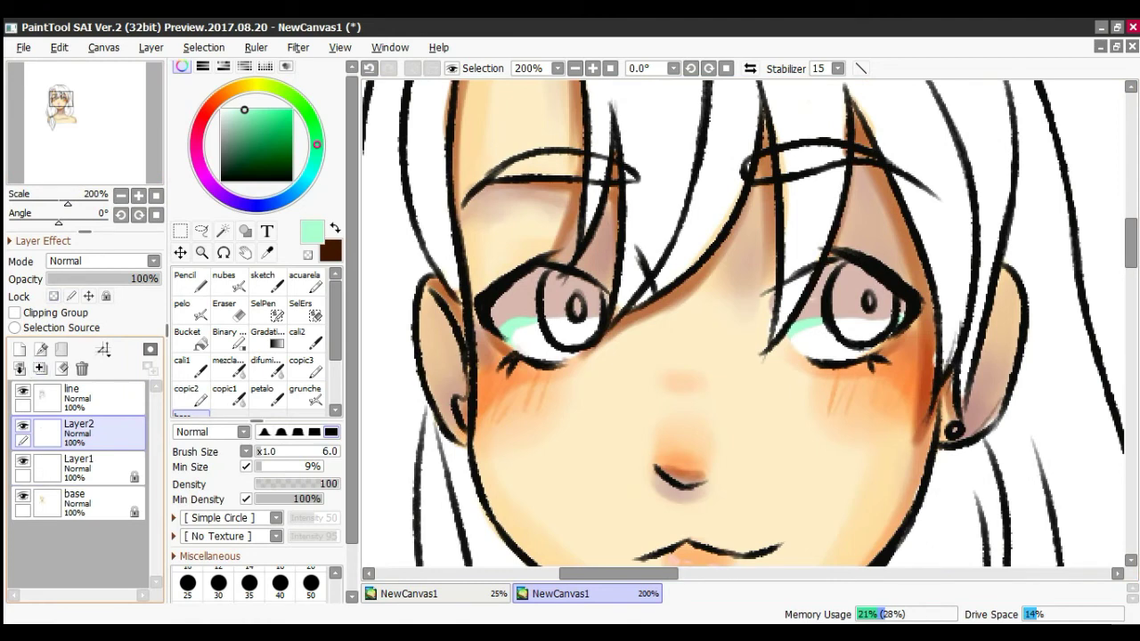
left_click(230, 94)
left_click(262, 117)
mouse_move(564, 281)
left_mouse_down()
mouse_move(559, 330)
mouse_move(550, 316)
mouse_move(583, 335)
left_mouse_up()
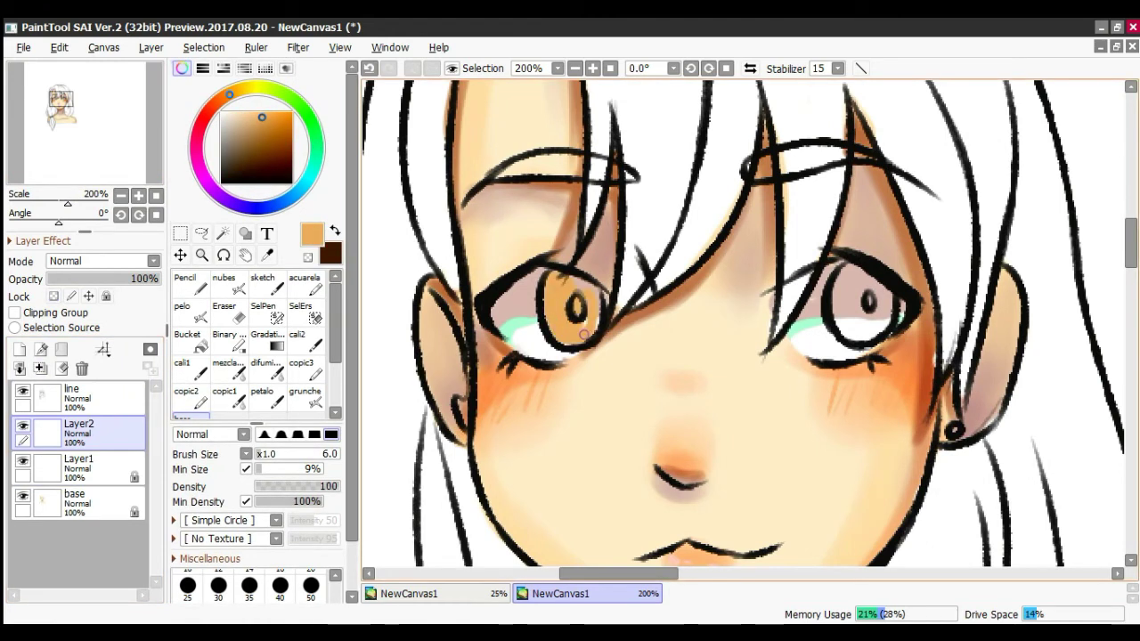
left_click_drag(837, 303, 860, 314)
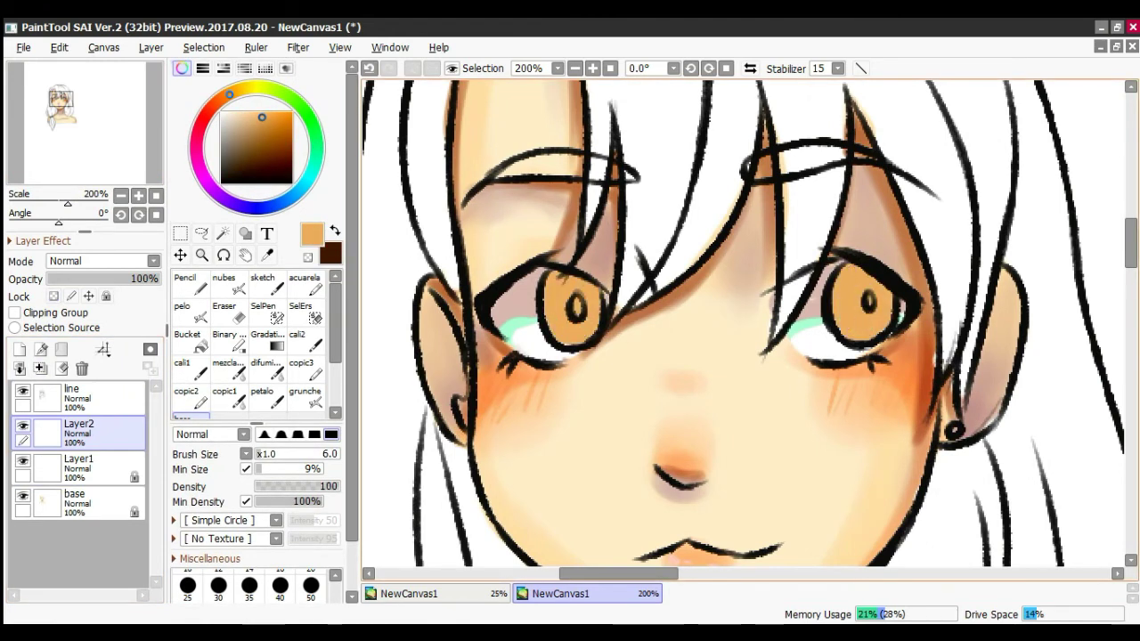
Step: Lock the iris layer's opacity, add a clipped Multiply layer above it, and shade the upper part of both irises at brush size 11
left_click(53, 295)
left_click(20, 350)
left_click(15, 314)
left_click(102, 261)
left_click(73, 283)
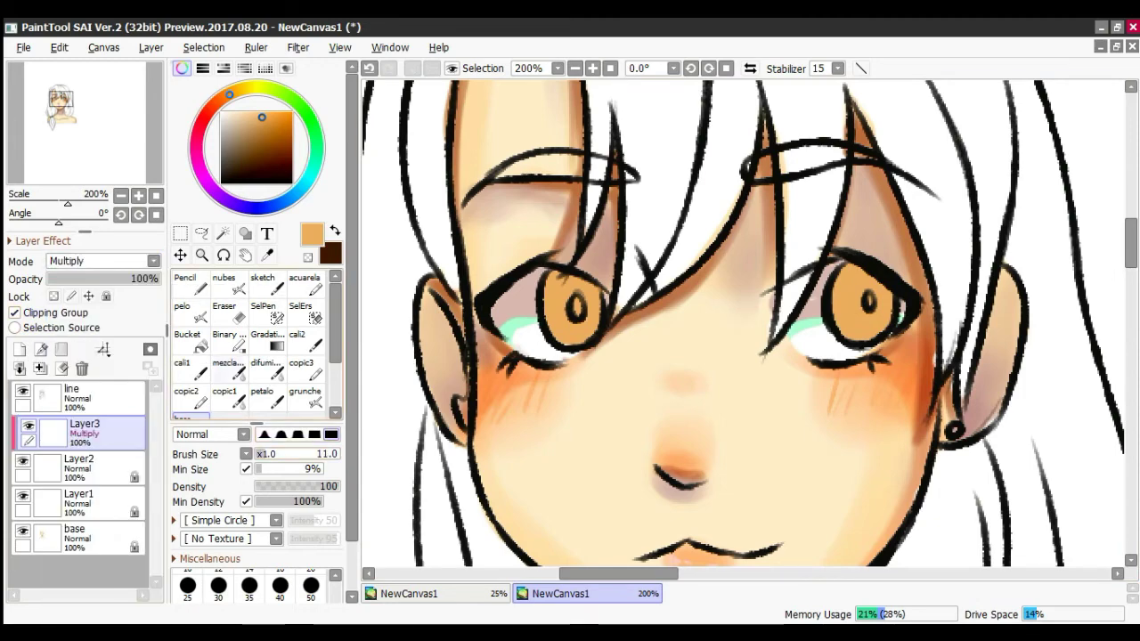
left_click_drag(561, 285, 588, 312)
left_click_drag(846, 276, 896, 299)
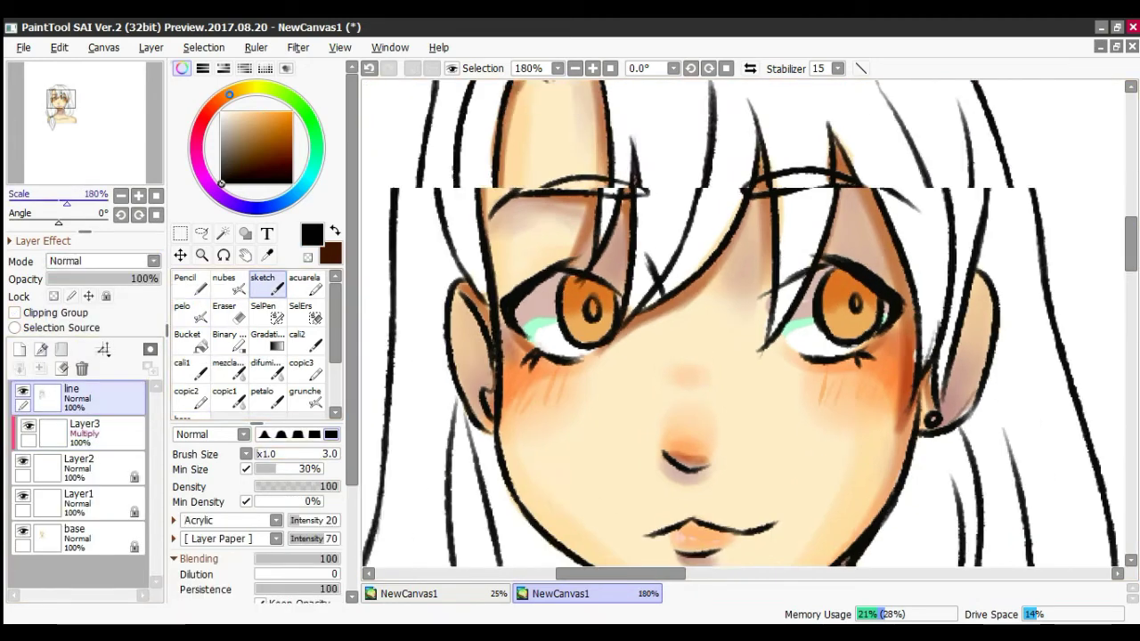
Step: Fill both pupils black on the line layer with the sketch brush, and deepen the top of the irises with sampled orange using pelo
scroll(888, 300, "up", 2)
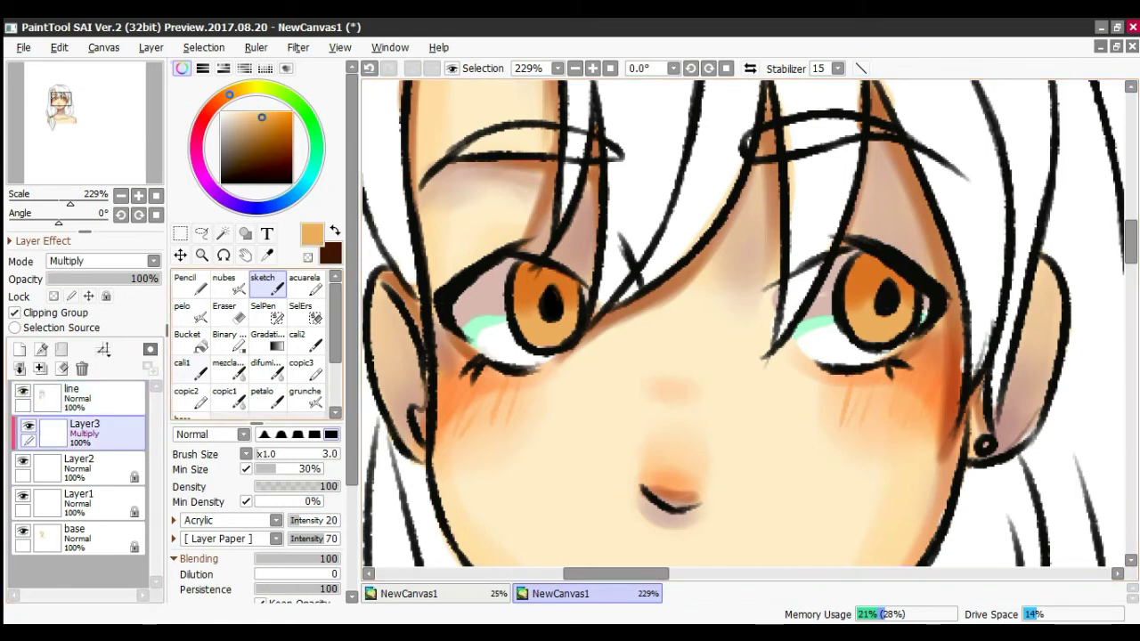
left_click(190, 313)
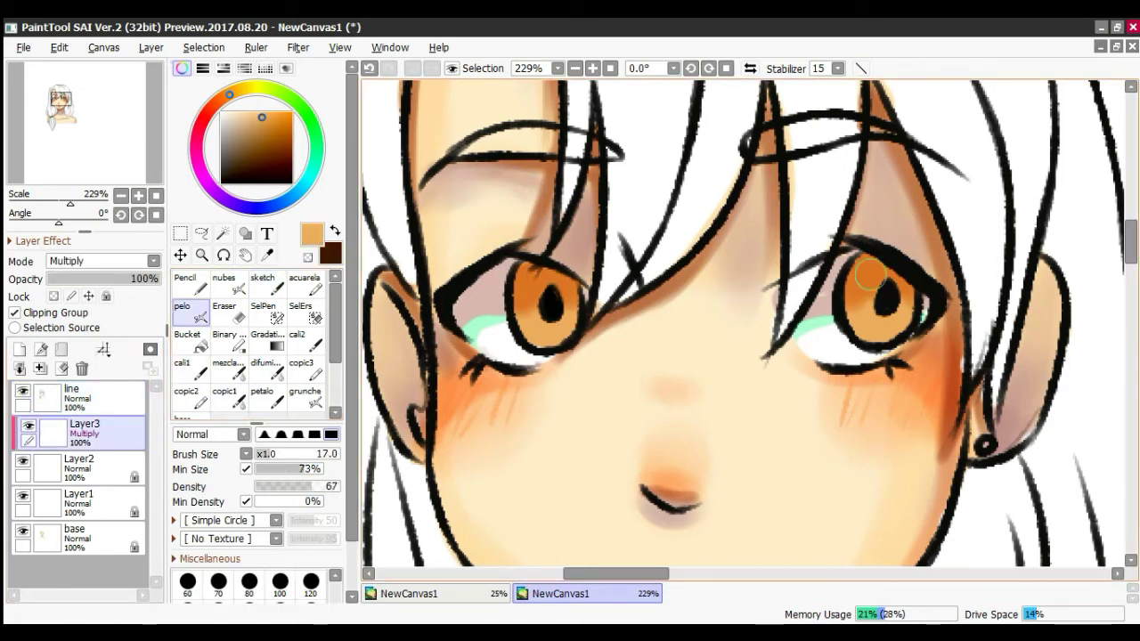
right_click(856, 284)
left_click_drag(848, 260, 882, 247)
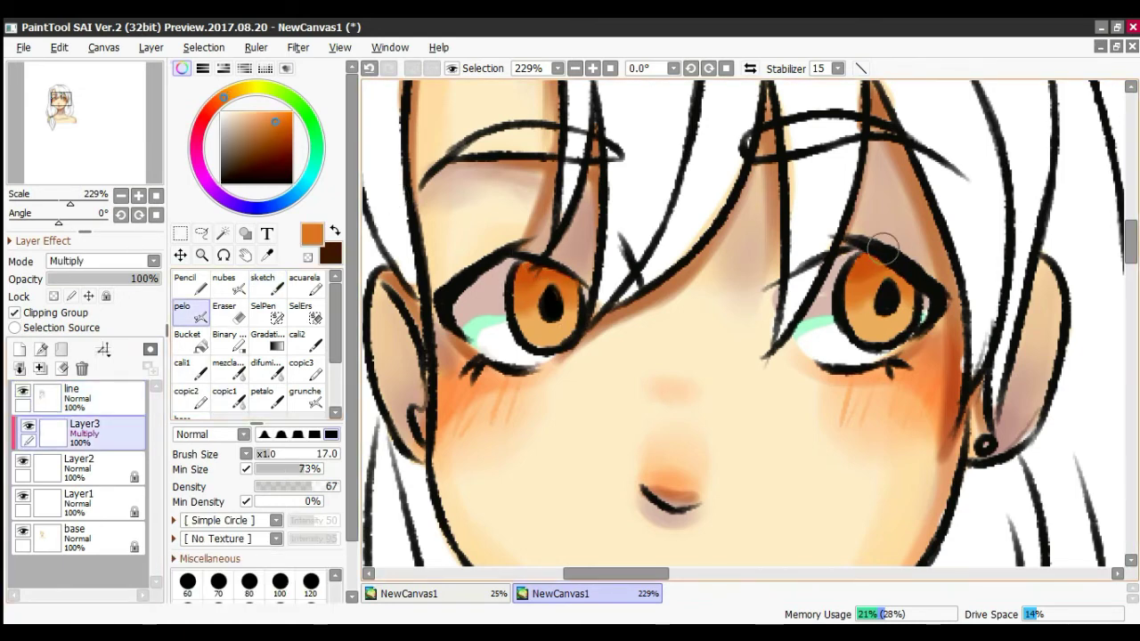
Step: Transfer the iris shading to the layer below, set the clipped layer to Luminosity, and prepare the pelo brush at size 8 in light peach
left_click(19, 369)
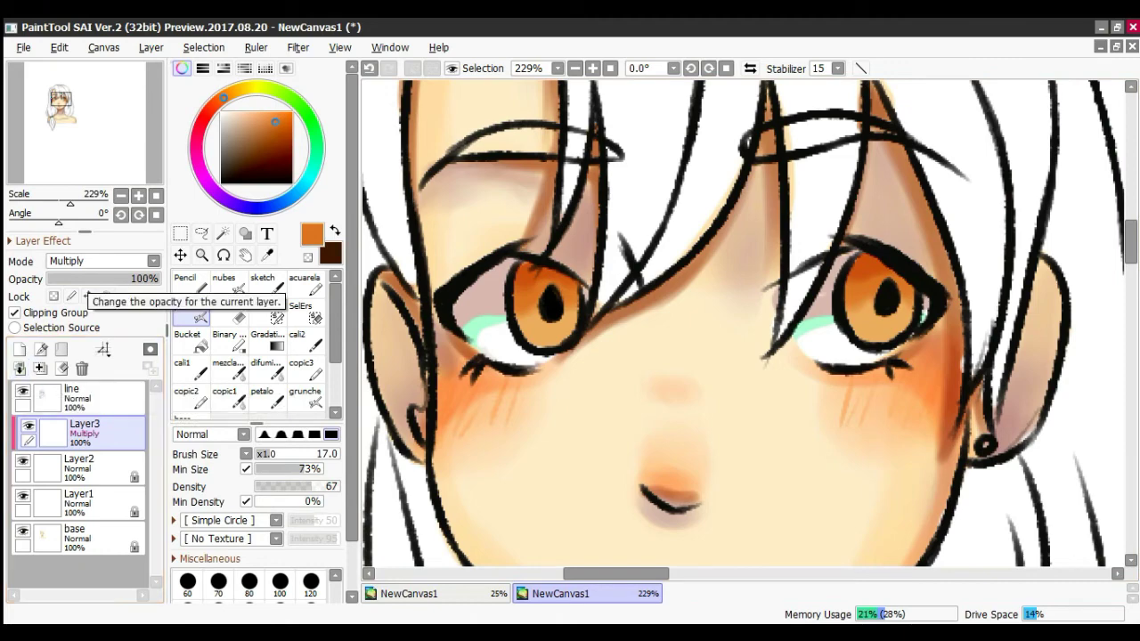
left_click(89, 262)
left_click(80, 330)
left_click(262, 454)
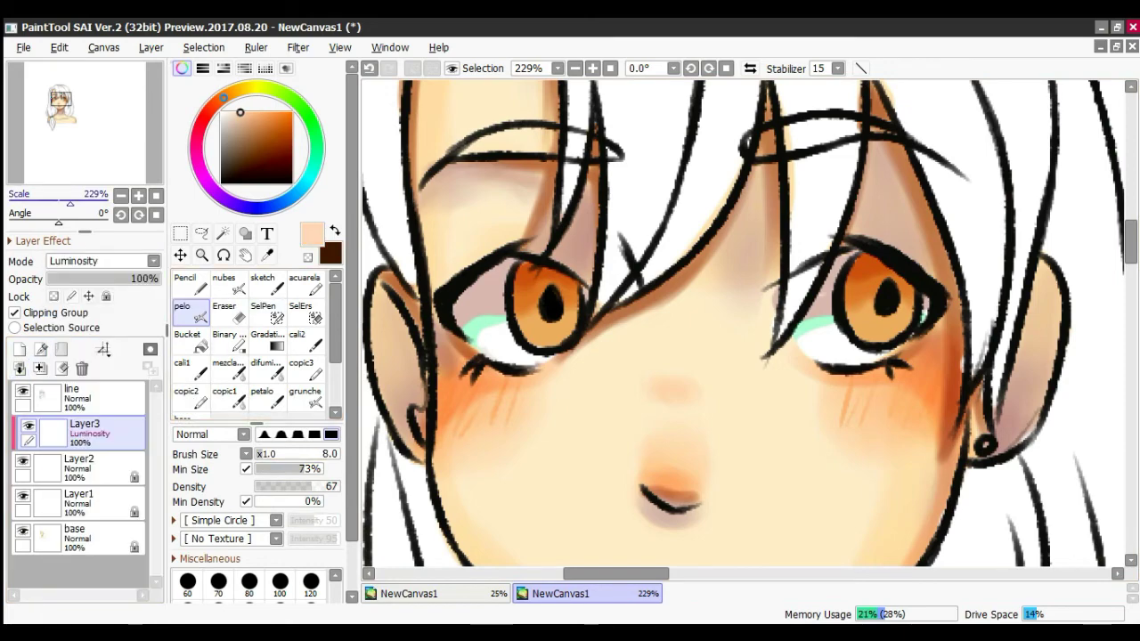
scroll(652, 147, "up", 2)
mouse_move(452, 406)
left_mouse_down()
mouse_move(472, 425)
mouse_move(531, 412)
left_mouse_up()
key("ctrl+z")
scroll(205, 379, "down", 1)
left_click(193, 380)
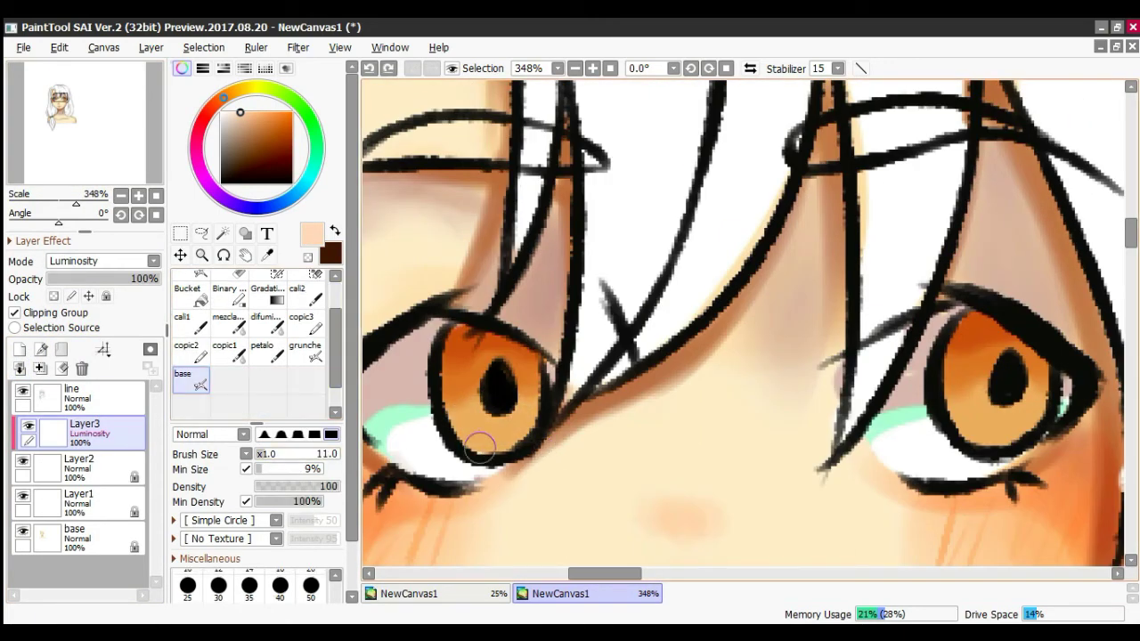
Step: Sample the iris orange, lighten it to a pale peach, and dab highlights on the lower part of both irises with the pelo brush
right_click(479, 444)
left_click_drag(335, 350, 335, 327)
left_click(191, 308)
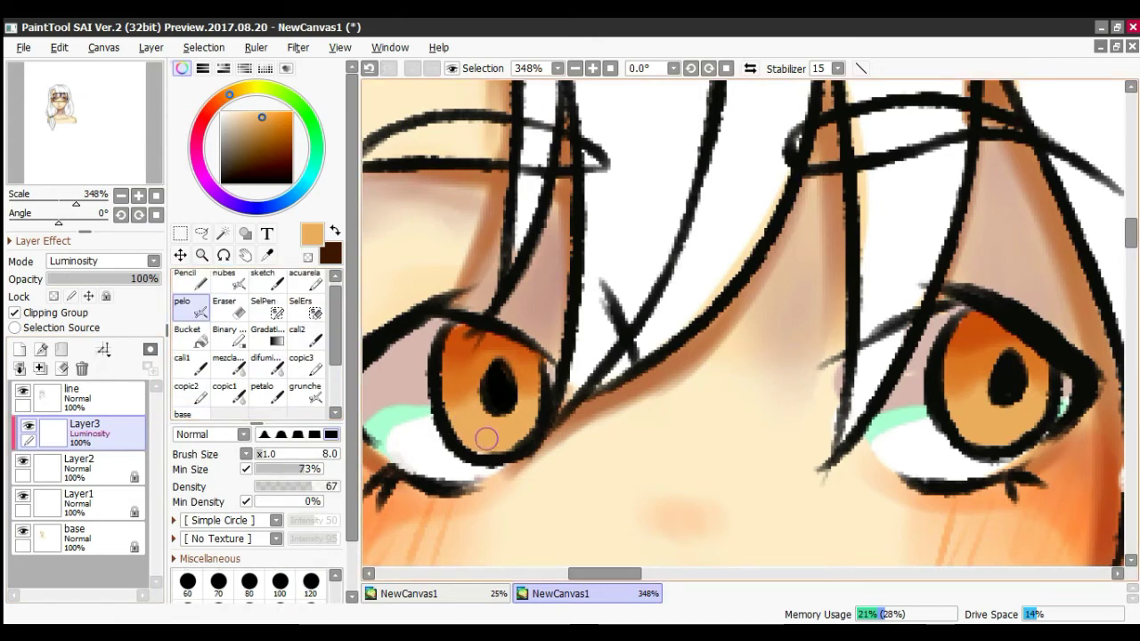
left_click(239, 112)
left_click_drag(454, 407, 527, 419)
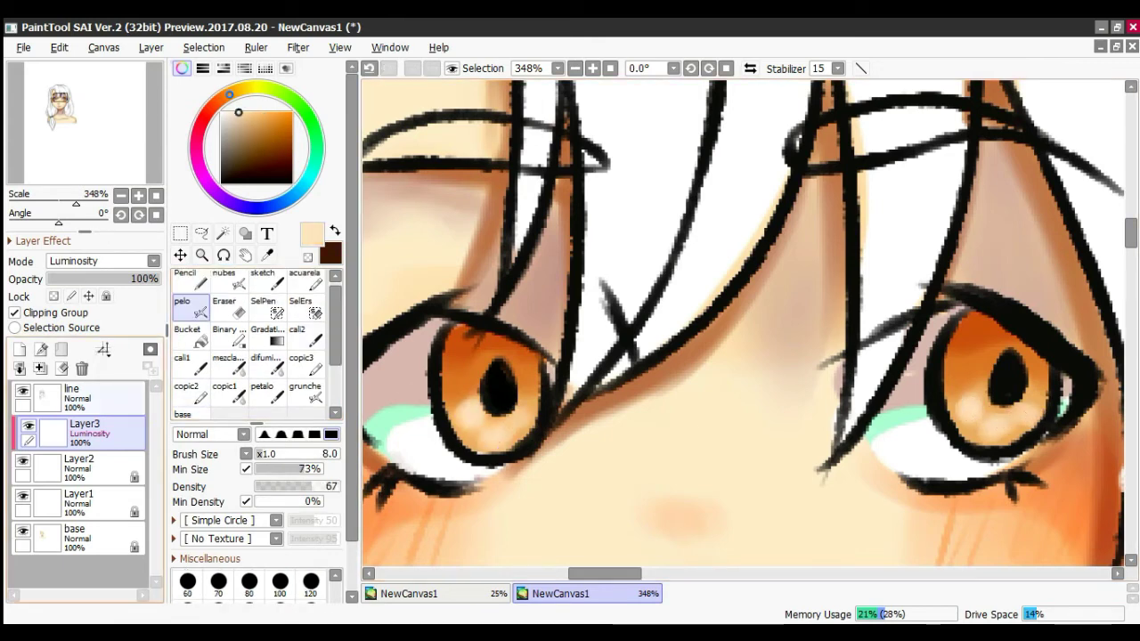
Step: Set the clipped highlight layer to Shine, enlarge the brush to 20, and paint a bright glow over the lower left-hand iris
left_click(103, 261)
scroll(98, 446, "up", 5)
left_click(62, 323)
key("bracketright")
key("bracketright")
key("bracketright")
key("bracketright")
key("bracketright")
key("bracketright")
left_click_drag(463, 417, 540, 453)
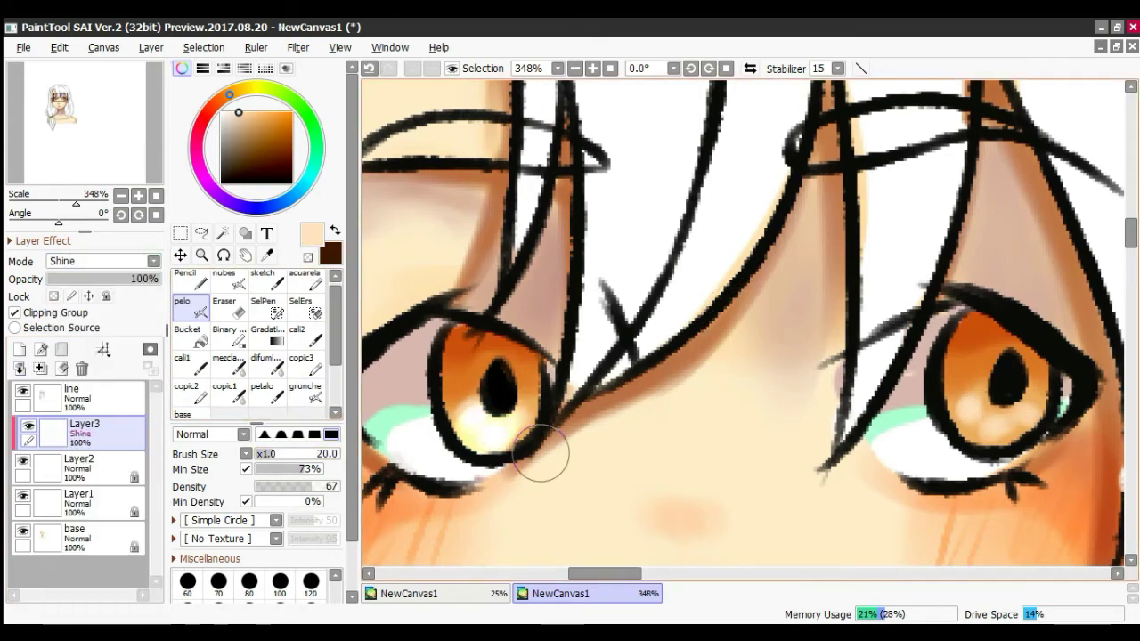
left_click_drag(455, 397, 494, 465)
key("ctrl+z")
key("ctrl+z")
Step: Move the Shine layer above the line layer and paint a pale peach glow over the lower part of both pupils
left_click_drag(94, 435, 93, 388)
left_click_drag(509, 403, 481, 426)
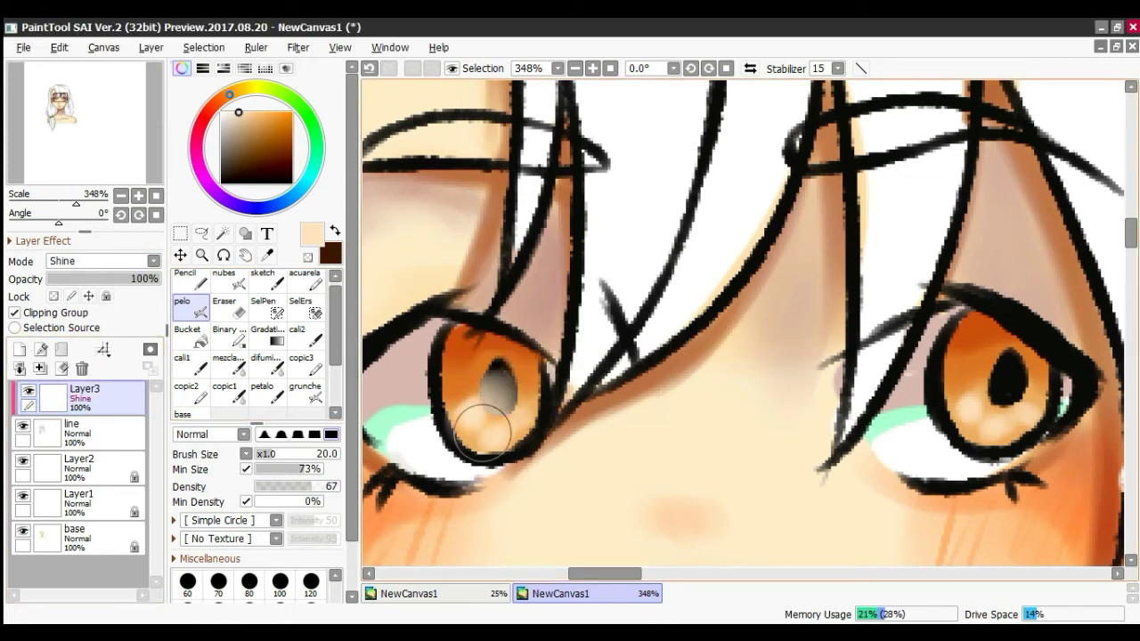
mouse_move(966, 423)
left_mouse_down()
mouse_move(989, 408)
mouse_move(972, 421)
left_mouse_up()
Step: Try softening the glow on both pupils with a blending brush, and erase it from the black areas
left_click(267, 367)
left_click_drag(488, 414, 509, 370)
left_click_drag(946, 397, 994, 381)
left_click(229, 307)
left_click_drag(499, 365, 497, 414)
left_click_drag(1007, 356, 1007, 410)
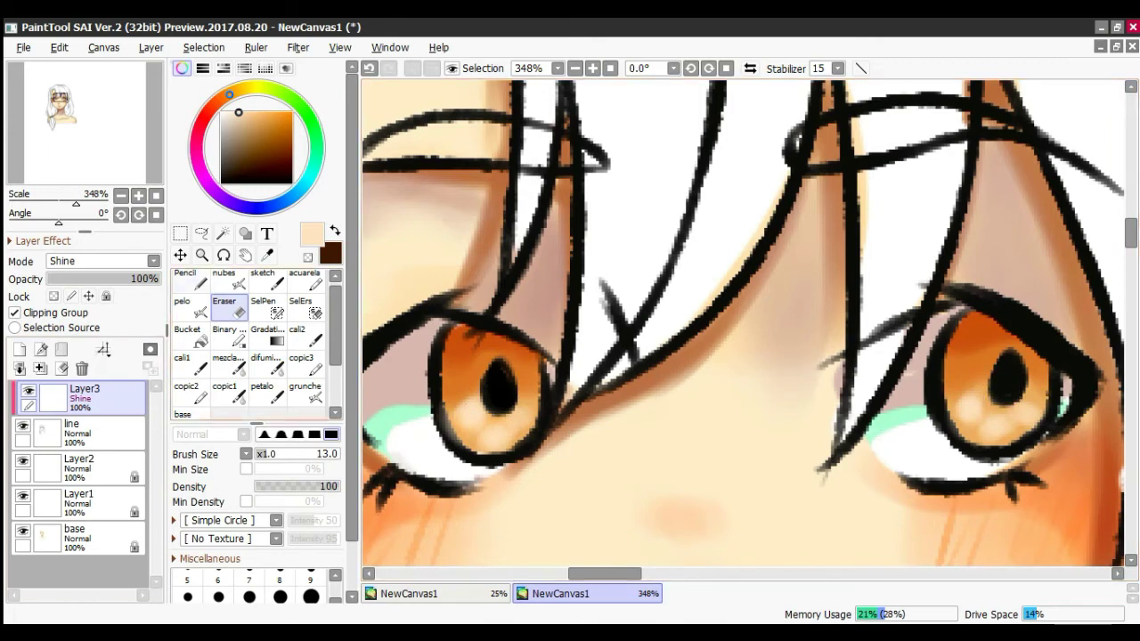
Step: On a new top layer, dab small pale yellow sparkles along the lower irises with the sketch brush at size 3
left_click(189, 280)
left_click(268, 280)
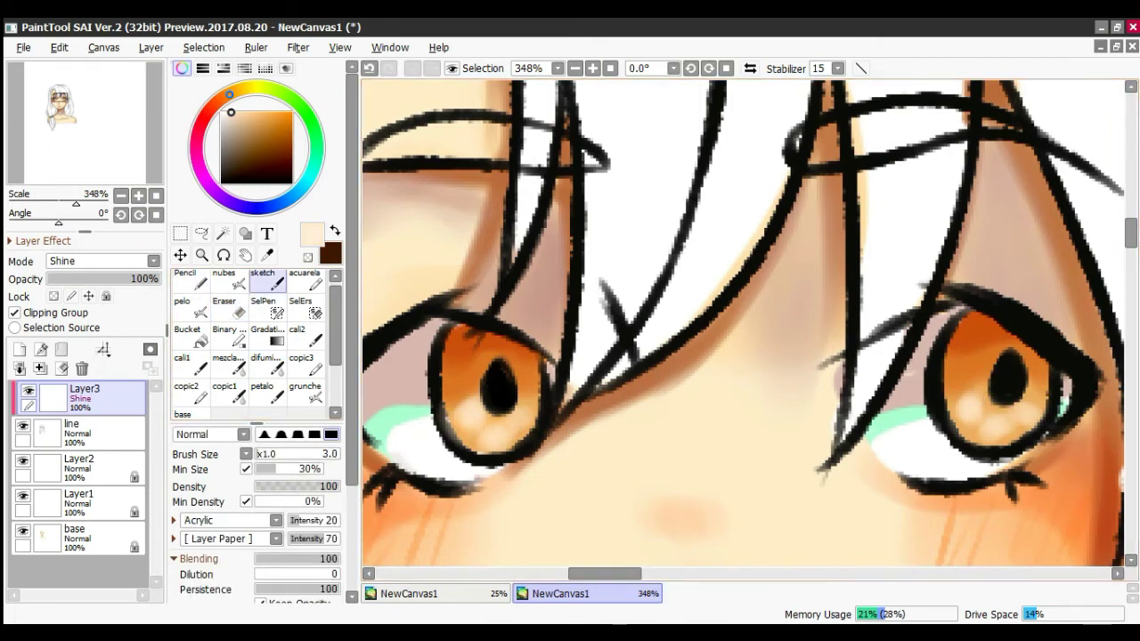
left_click(245, 89)
left_click(248, 113)
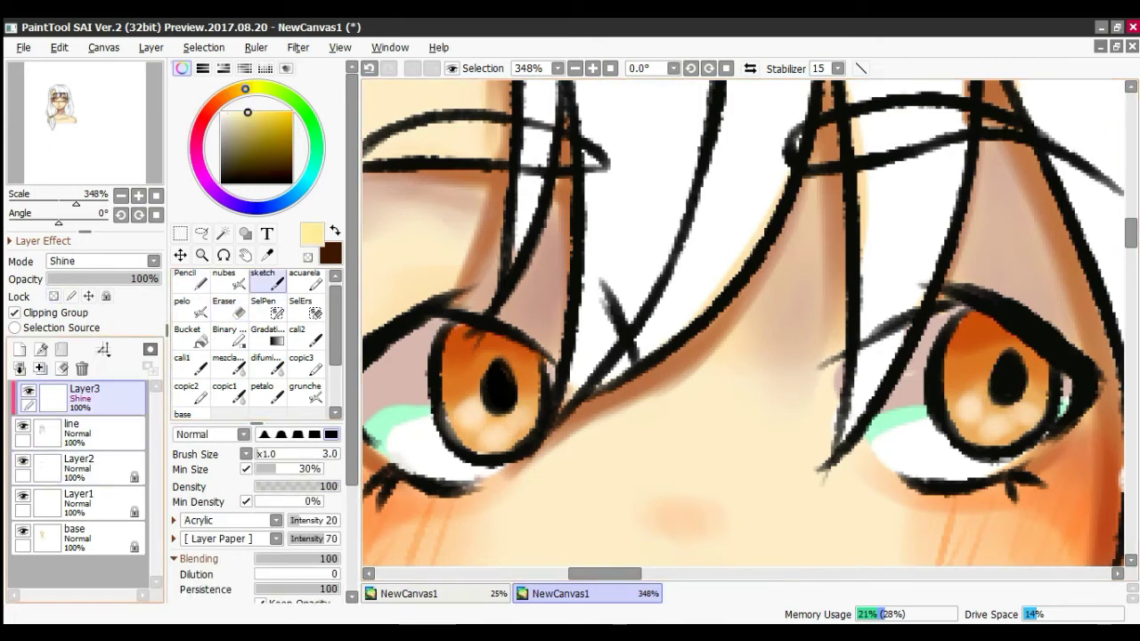
left_click(20, 351)
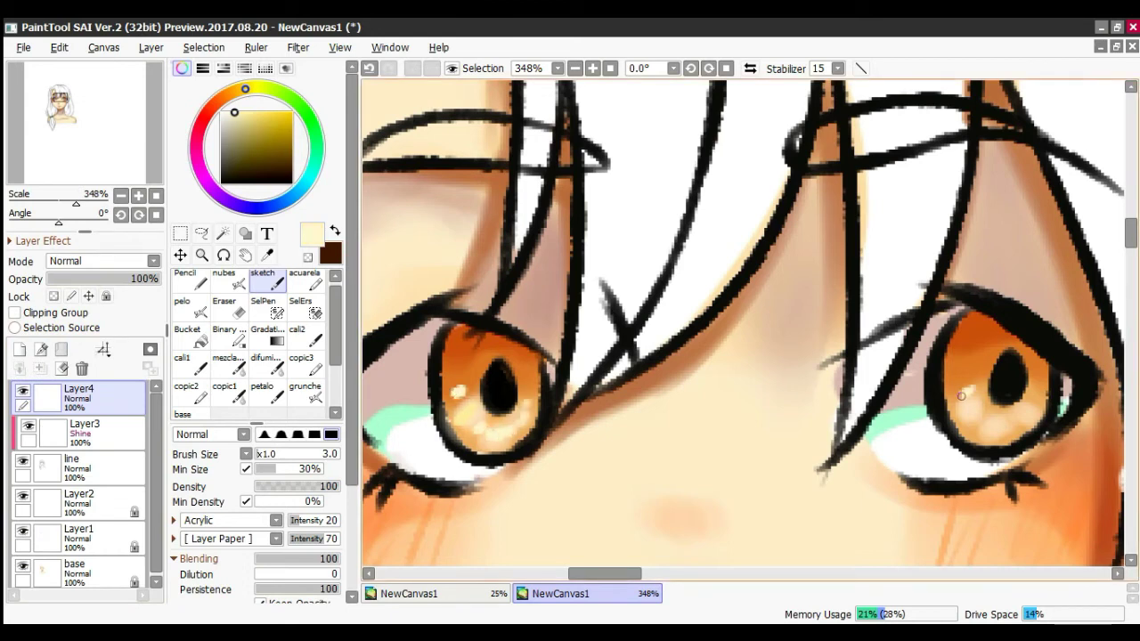
Step: Add a clipped layer directly above the line layer and colour both pupils dark red with the pelo brush
left_click(89, 468)
left_click(20, 350)
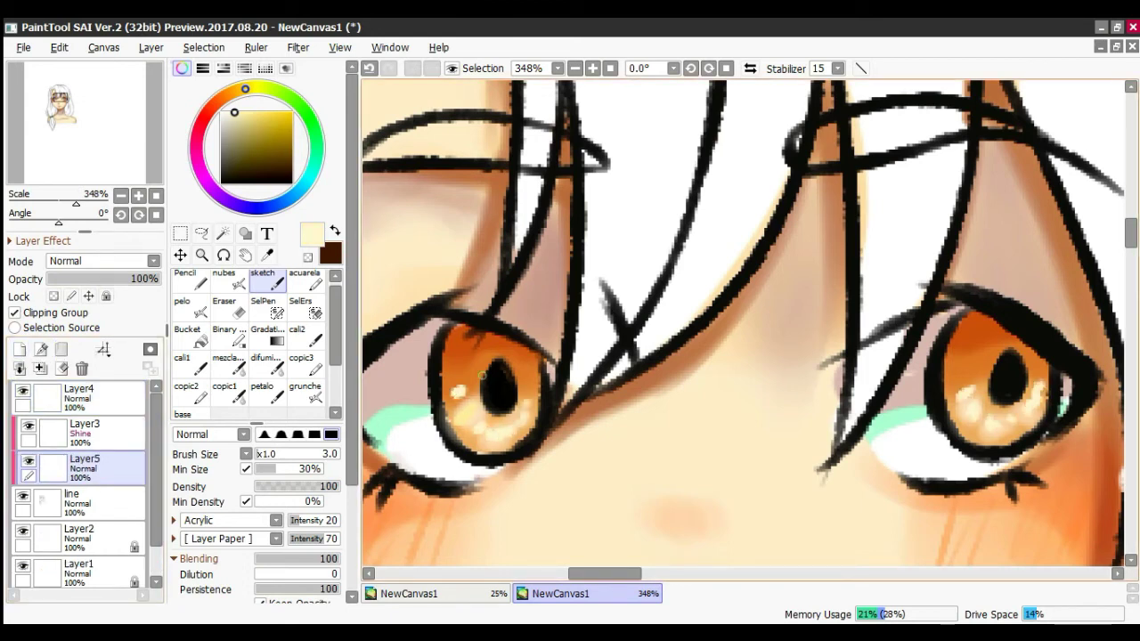
left_click(219, 100)
left_click(286, 142)
left_click(191, 307)
mouse_move(499, 365)
left_mouse_down()
mouse_move(501, 407)
mouse_move(497, 389)
left_mouse_up()
mouse_move(1009, 354)
left_mouse_down()
mouse_move(1009, 397)
mouse_move(1010, 376)
left_mouse_up()
Step: On the top layer, paint a white oval highlight and a small white dot on each eye with the base brush at size 5
left_click(89, 398)
left_click_drag(76, 203, 76, 202)
left_click(221, 112)
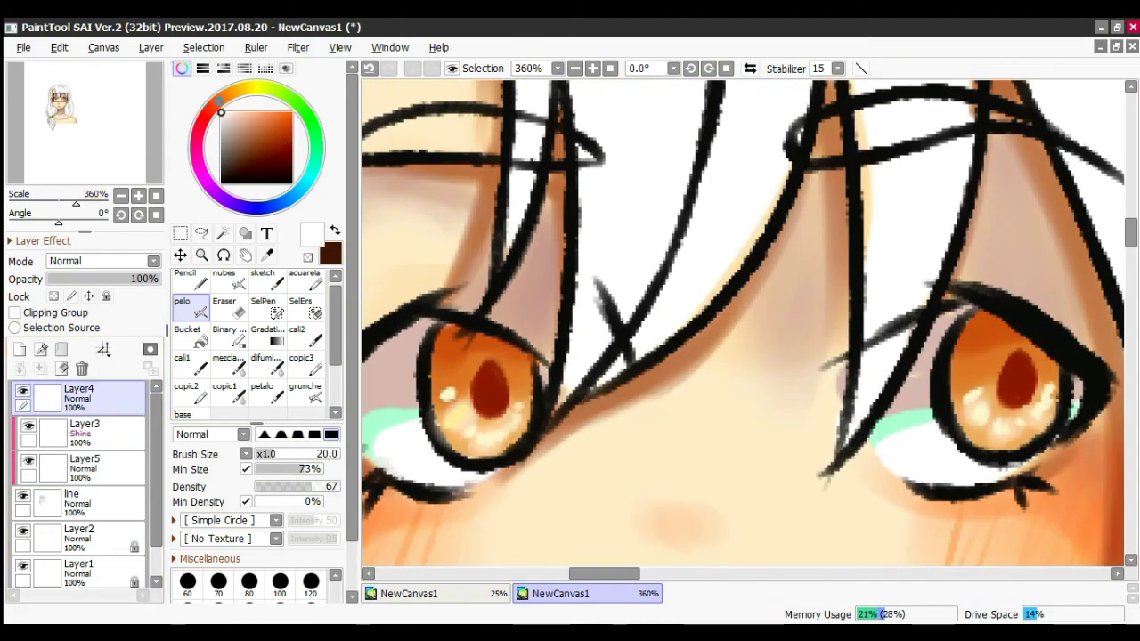
left_click(190, 414)
left_click(261, 454)
left_click_drag(401, 369, 415, 374)
left_click(519, 435)
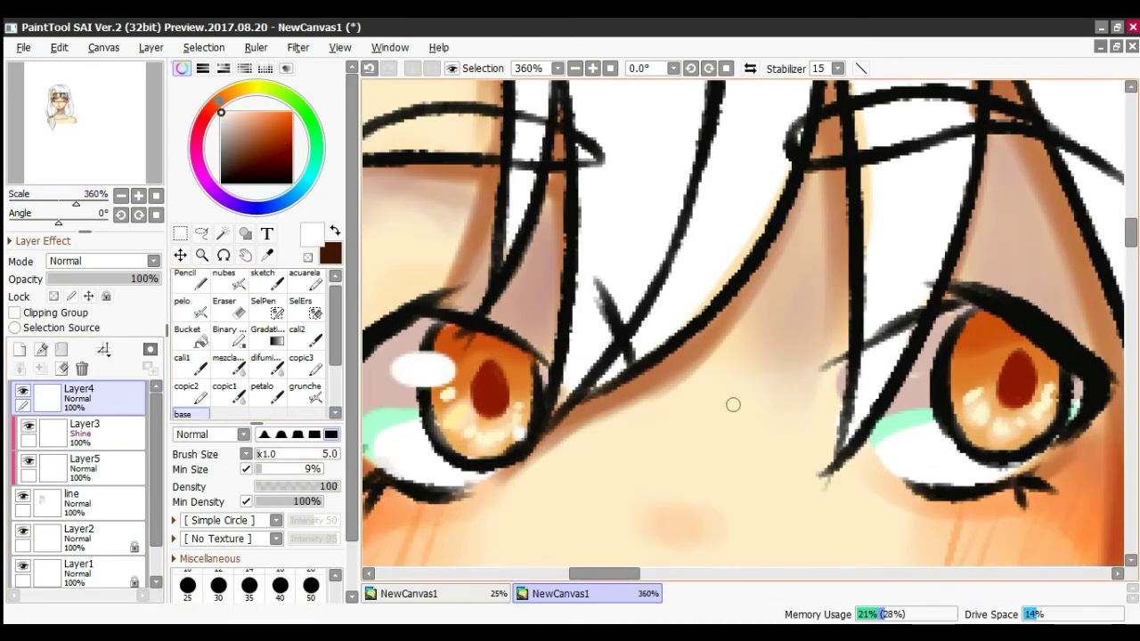
left_click_drag(932, 354, 978, 358)
left_click(1064, 432)
Step: On the clipped layer above the line art, recolour the face, ear and upper neck outlines from sampled skin tone to reddish brown
left_click(121, 195)
left_click(120, 195)
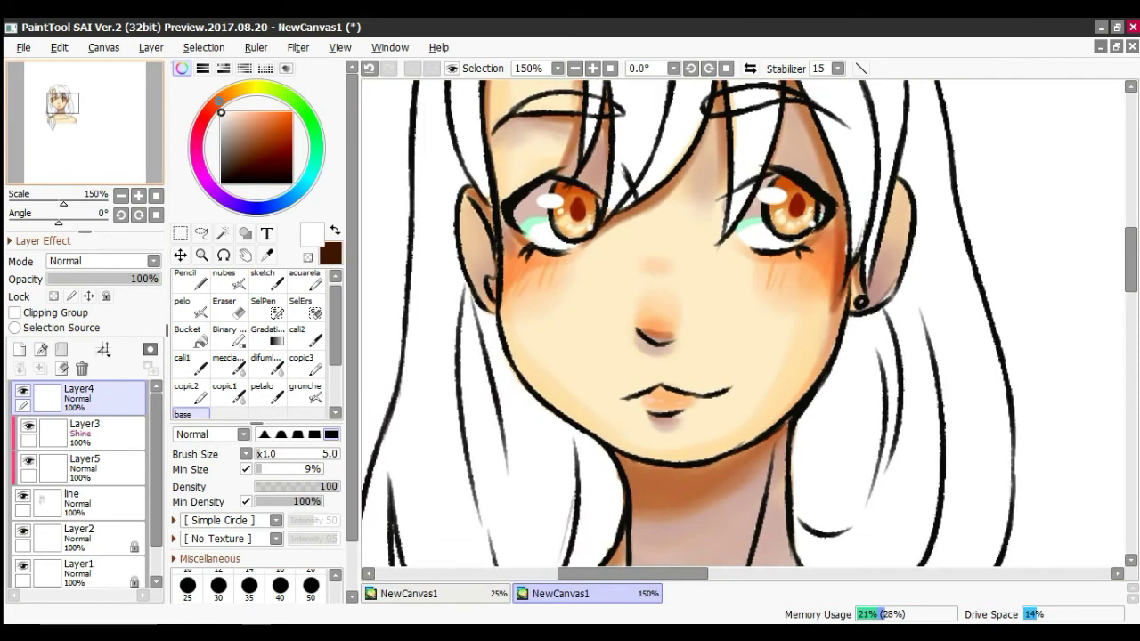
left_click_drag(63, 203, 60, 203)
left_click_drag(63, 104, 67, 102)
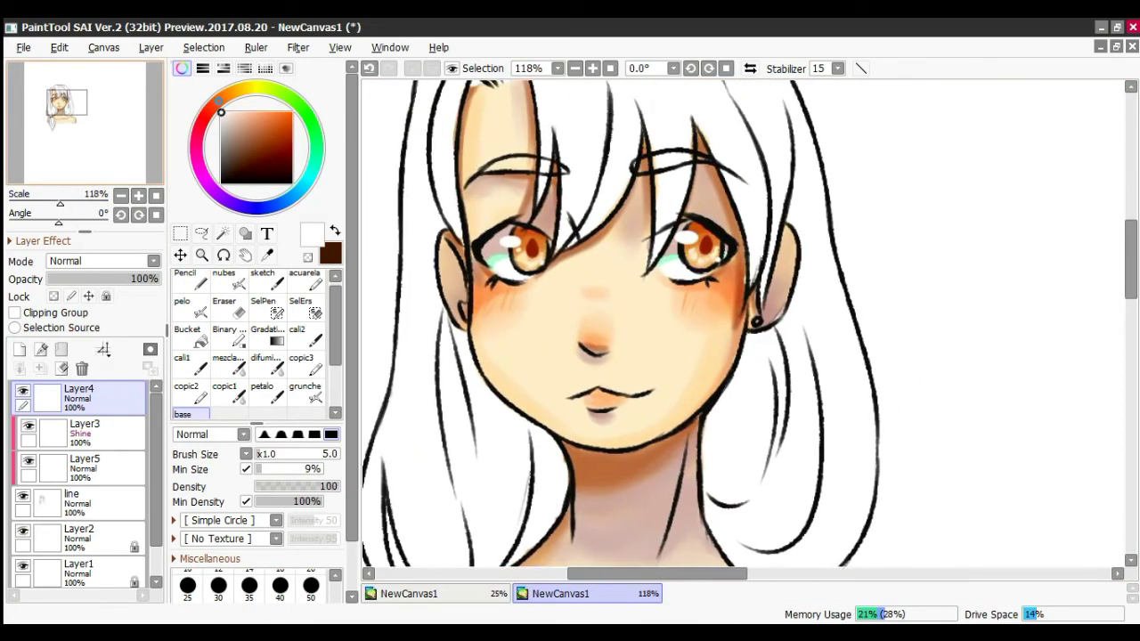
left_click(89, 468)
right_click(500, 299)
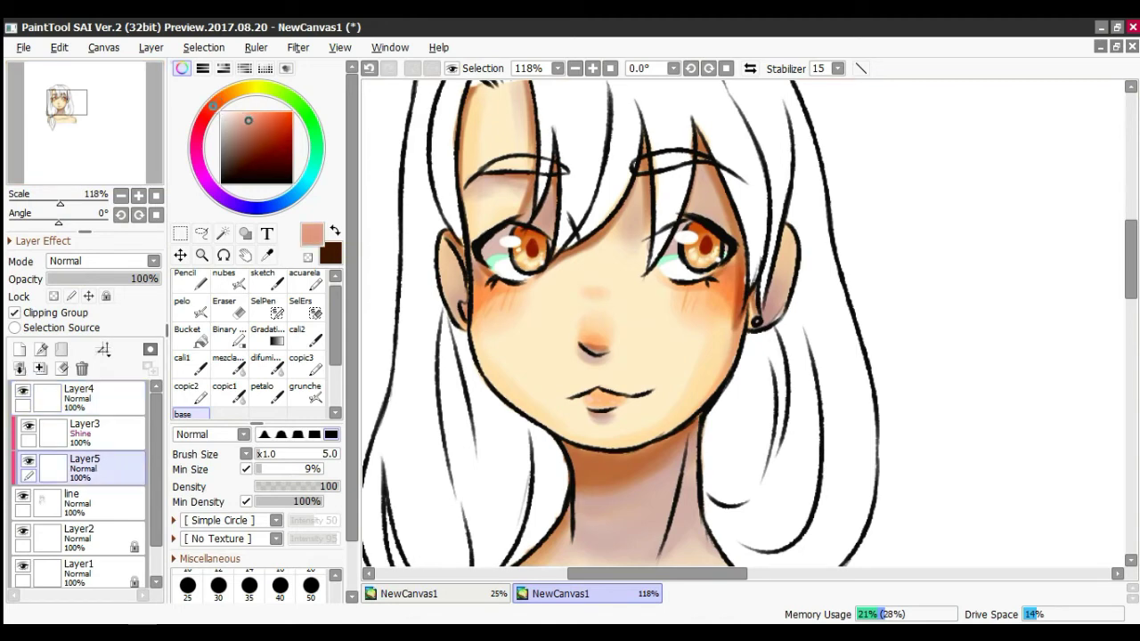
left_click_drag(509, 406, 638, 451)
left_click(253, 128)
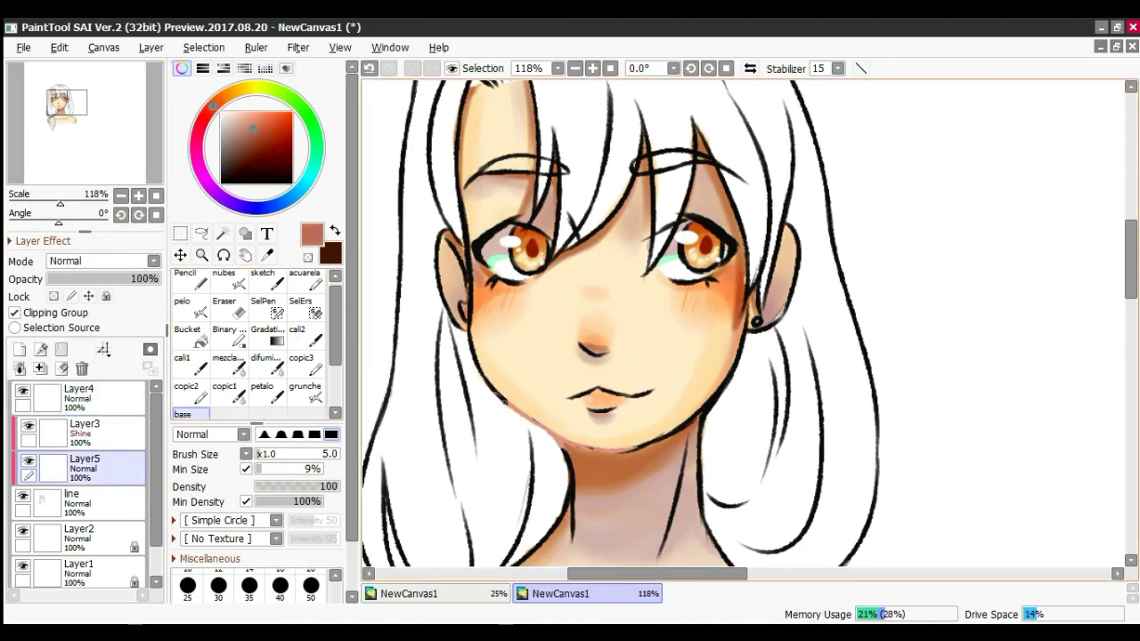
mouse_move(575, 482)
left_mouse_down()
mouse_move(565, 450)
mouse_move(573, 510)
left_mouse_up()
left_click(260, 139)
left_click_drag(699, 418, 745, 333)
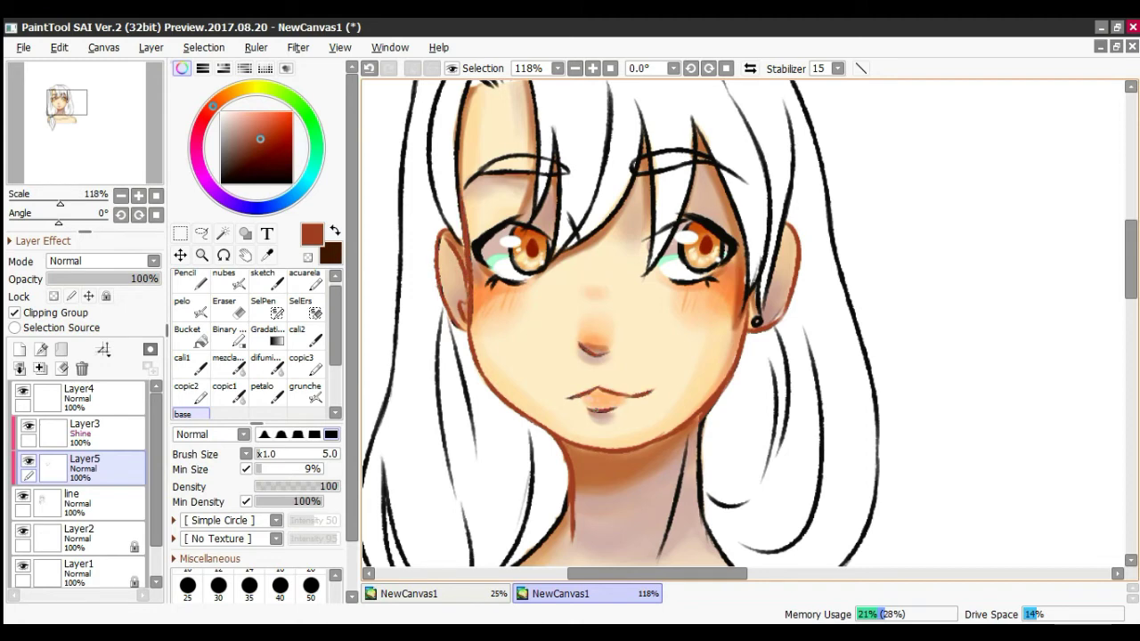
Step: Recolour the neck, collarbone and shoulder outlines in the same reddish brown, enlarging the brush to 7
scroll(610, 434, "down", 5)
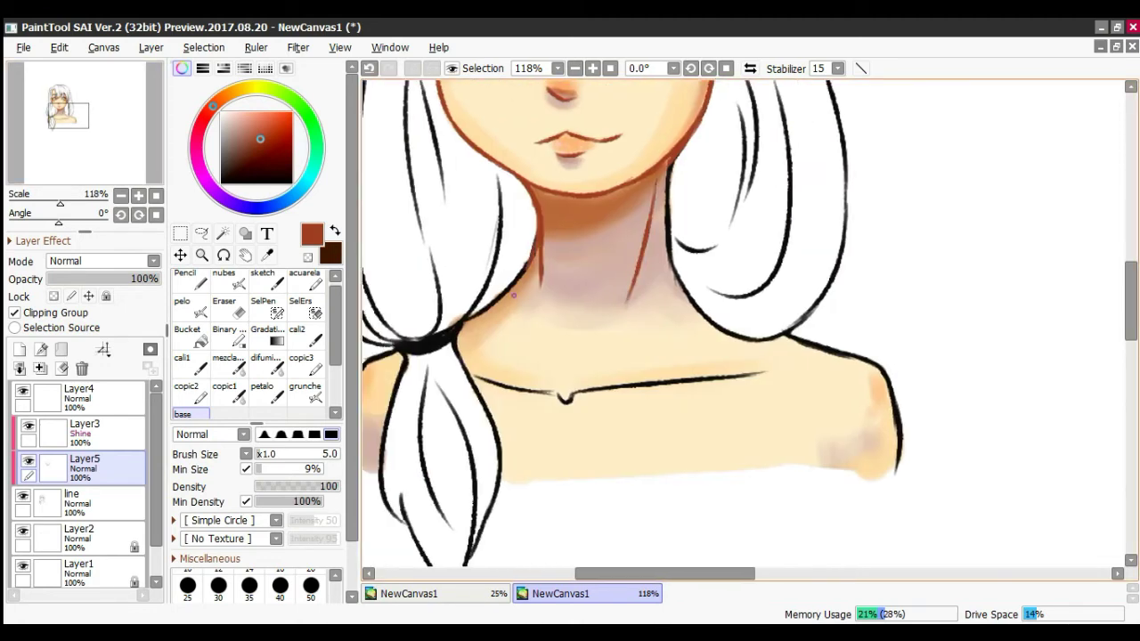
mouse_move(675, 152)
left_mouse_down()
mouse_move(669, 258)
mouse_move(701, 417)
mouse_move(654, 323)
left_mouse_up()
key("bracketright")
key("bracketright")
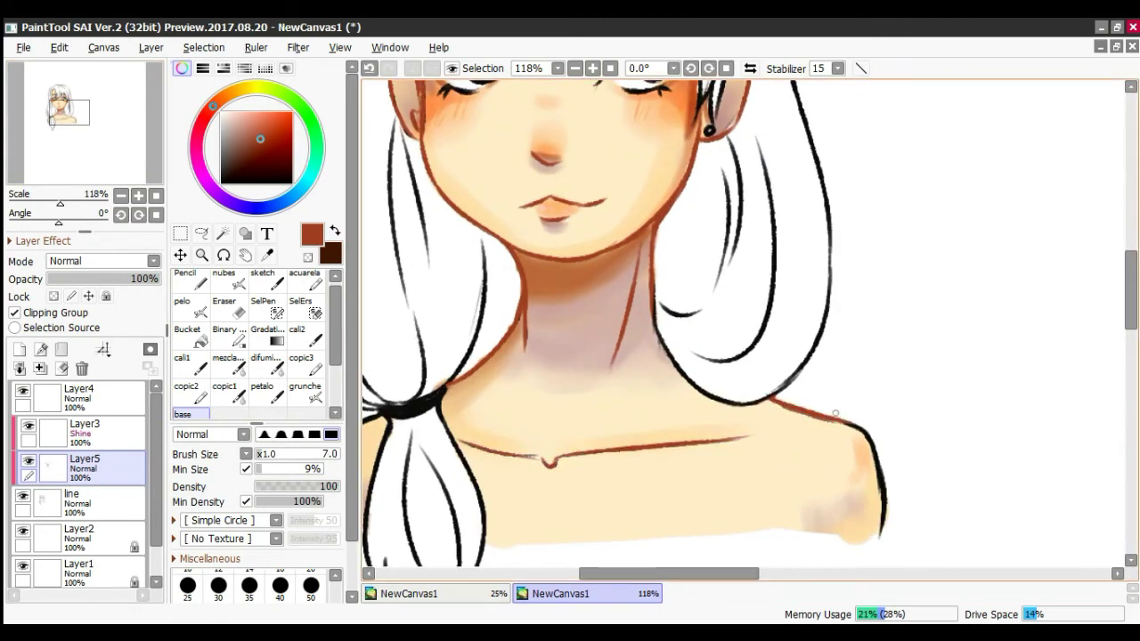
left_click_drag(522, 445, 777, 366)
left_click_drag(588, 388, 599, 449)
mouse_move(695, 205)
left_mouse_down()
mouse_move(487, 524)
mouse_move(505, 539)
left_mouse_up()
Step: Group Layer2, Layer1 and base into a folder, collapse it, and add a new layer for the hair
scroll(114, 501, "down", 1)
left_click(98, 501)
left_click(61, 350)
left_click_drag(98, 536, 94, 468)
scroll(98, 536, "down", 1)
left_click(43, 465)
left_click(20, 350)
Step: Fill the upper hair and fringe with flat light reddish brown on the new layer, placed below the skin folder, using brush size 22
left_click_drag(588, 294, 635, 341)
left_click(249, 132)
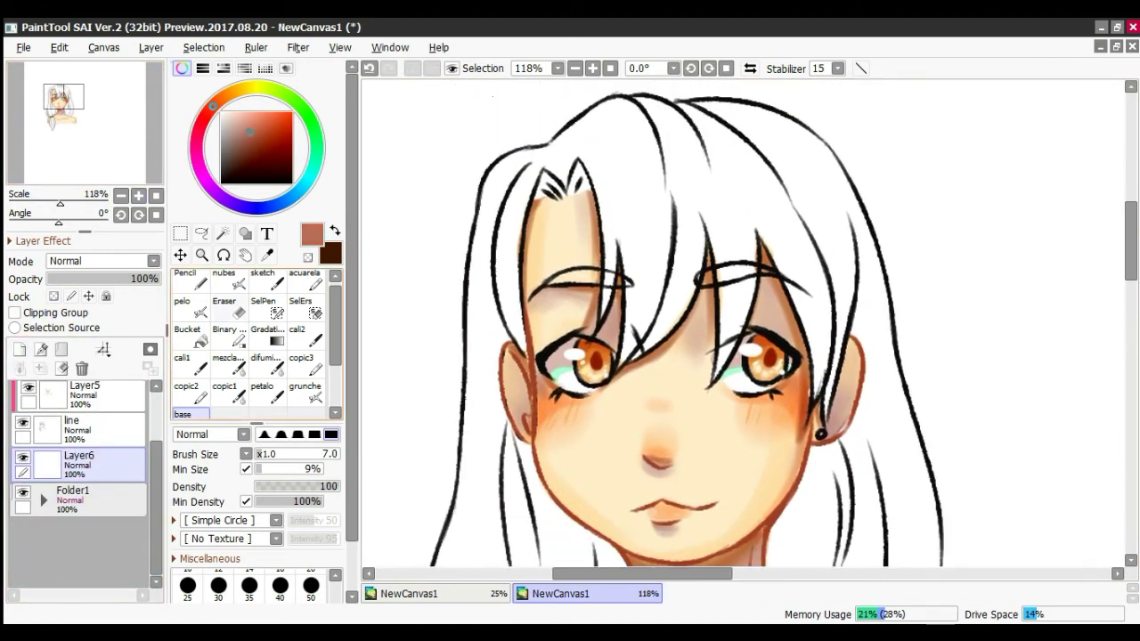
mouse_move(514, 193)
left_mouse_down()
mouse_move(508, 285)
mouse_move(488, 268)
left_mouse_up()
left_click(274, 455)
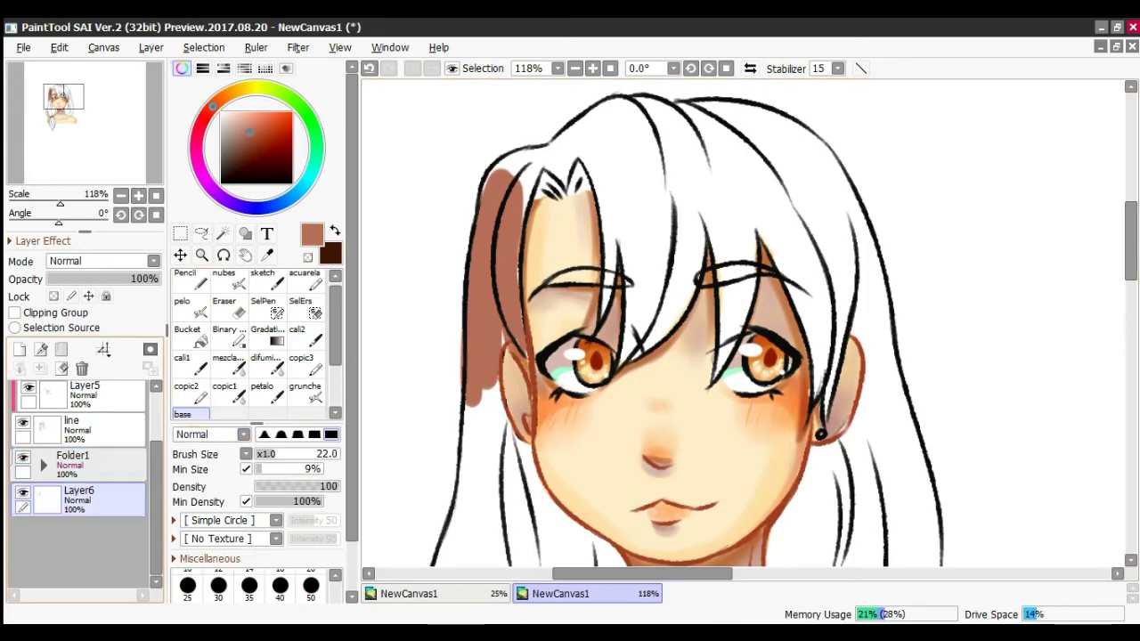
mouse_move(499, 356)
left_mouse_down()
mouse_move(515, 378)
mouse_move(534, 525)
left_mouse_up()
mouse_move(473, 377)
left_mouse_down()
mouse_move(464, 562)
mouse_move(574, 532)
left_mouse_up()
mouse_move(509, 207)
left_mouse_down()
mouse_move(583, 140)
mouse_move(592, 181)
mouse_move(622, 112)
mouse_move(589, 151)
left_mouse_up()
mouse_move(610, 191)
left_mouse_down()
mouse_move(629, 255)
mouse_move(680, 307)
mouse_move(693, 174)
mouse_move(757, 374)
mouse_move(850, 445)
mouse_move(731, 143)
mouse_move(781, 132)
mouse_move(847, 208)
mouse_move(878, 552)
left_mouse_up()
left_click(290, 454)
Step: Erase the hair colour spilling past the crown outline and touch up its edge with the pelo brush
left_click(229, 307)
mouse_move(759, 100)
left_mouse_down()
mouse_move(844, 166)
mouse_move(872, 223)
left_mouse_up()
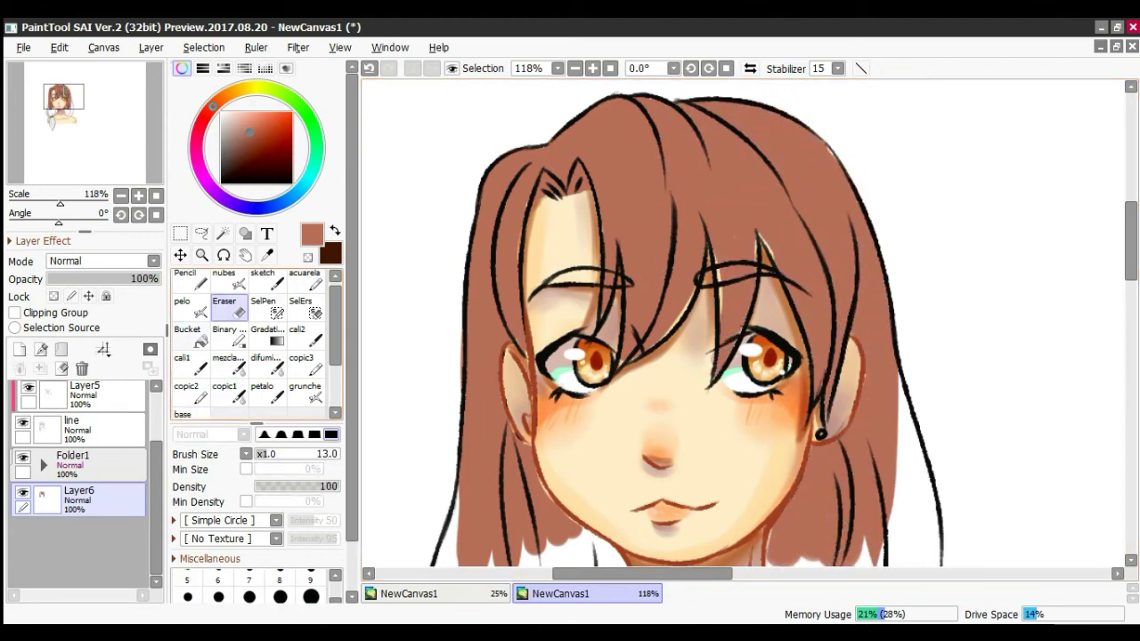
left_click(191, 308)
left_click_drag(827, 148, 834, 162)
Step: Fill the lower hair and the ponytail with the same brown using the base brush at size 41
left_click_drag(864, 385, 896, 82)
left_click(187, 414)
mouse_move(488, 191)
left_mouse_down()
mouse_move(461, 287)
mouse_move(624, 294)
mouse_move(535, 267)
left_mouse_up()
mouse_move(819, 231)
left_mouse_down()
mouse_move(917, 392)
mouse_move(953, 89)
left_mouse_up()
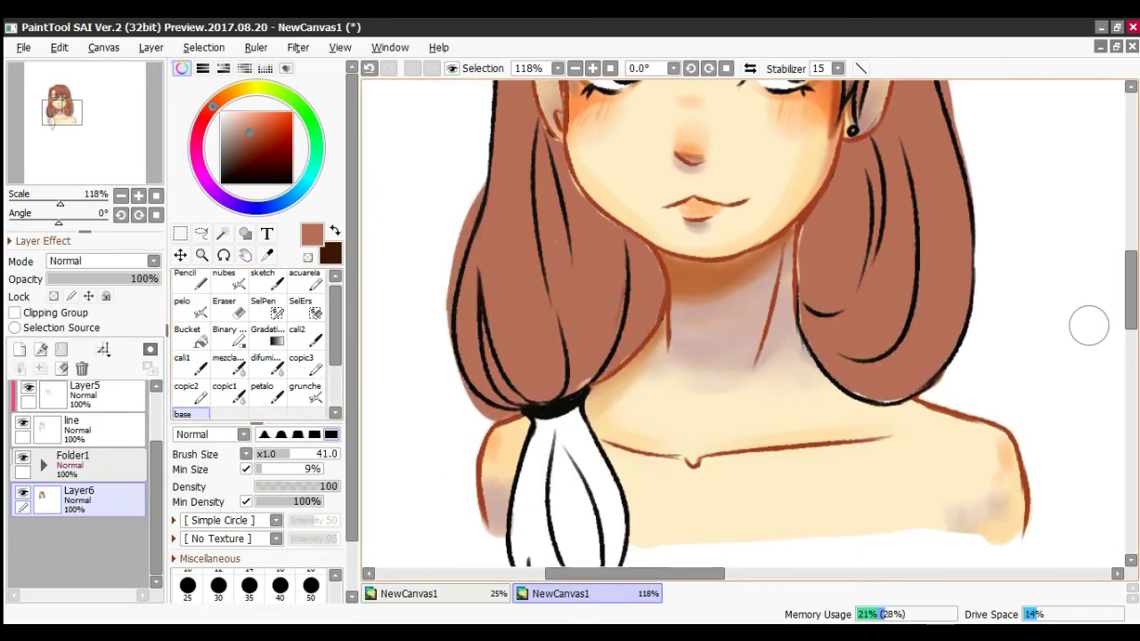
left_click_drag(1131, 303, 1132, 330)
mouse_move(555, 254)
left_mouse_down()
mouse_move(580, 362)
mouse_move(625, 430)
left_mouse_up()
Step: Expand the skin folder and erase the skin colour overlapping the ponytail on the base layer, undoing the last stroke
left_click(80, 465)
left_click(229, 307)
left_click(44, 465)
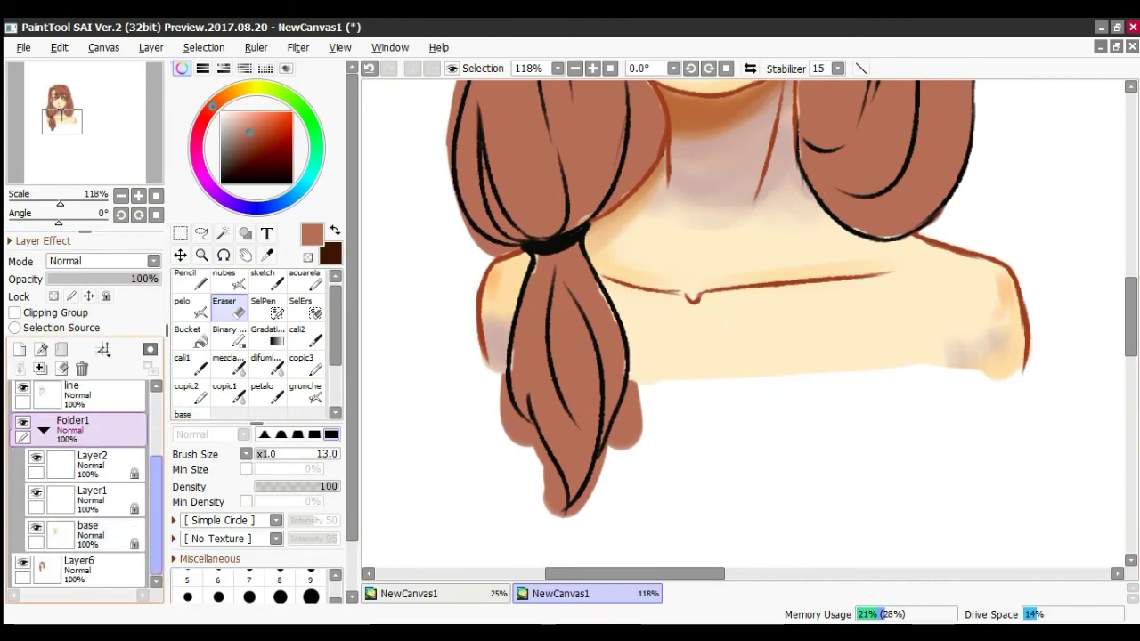
left_click(94, 534)
left_click_drag(543, 254, 536, 273)
left_click_drag(514, 347, 512, 372)
left_click_drag(599, 276, 619, 322)
key("ctrl+z")
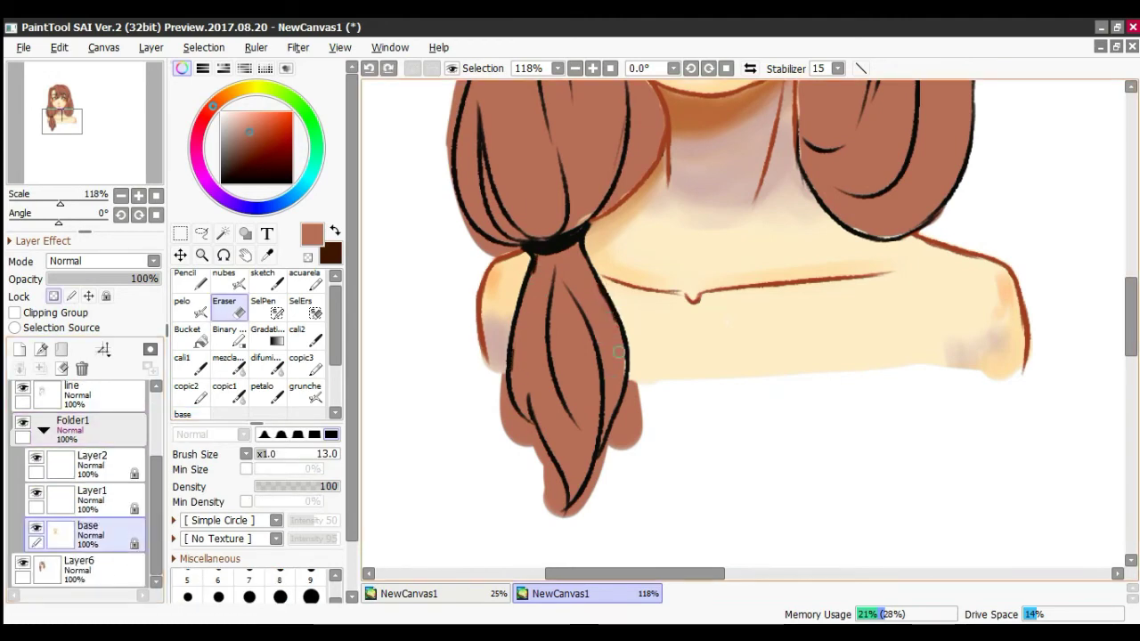
Step: Set the secondary colour to the hair brown and erase skin colour spilling over the hair around the face and fringe
left_click_drag(61, 122, 59, 111)
left_click(335, 231)
left_click(331, 254)
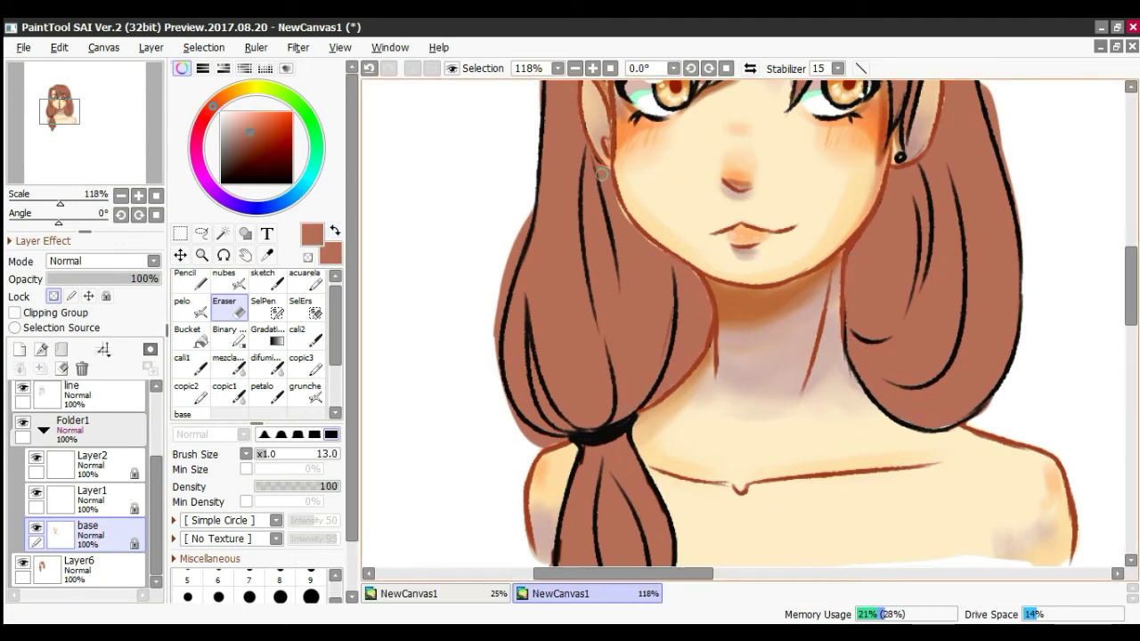
scroll(548, 412, "down", 3)
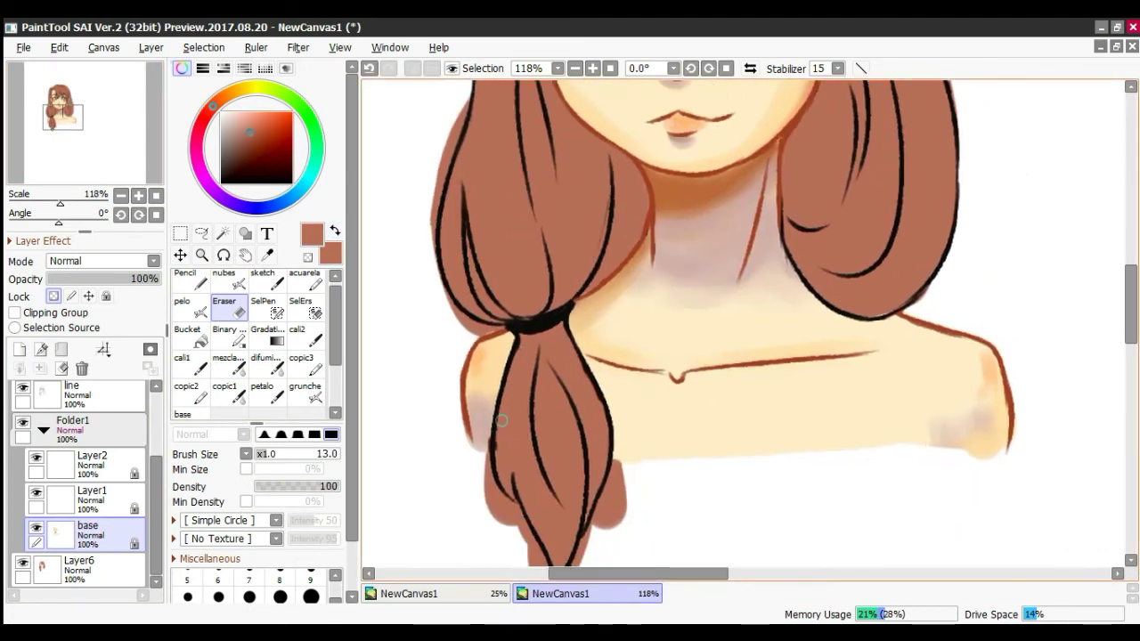
scroll(606, 339, "up", 8)
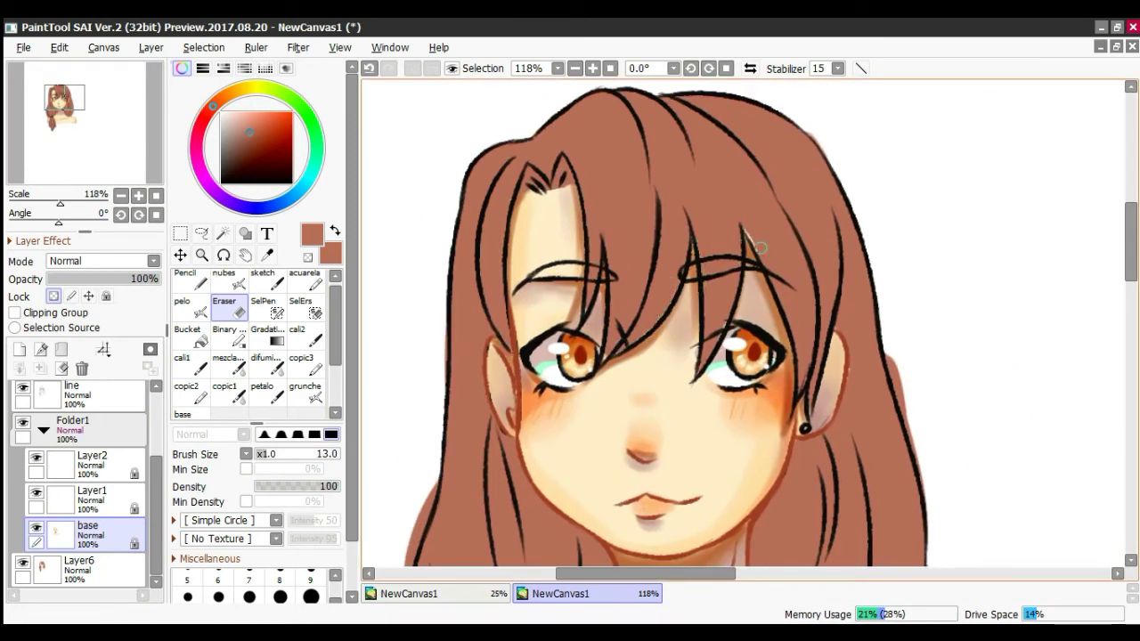
Step: Collapse the skin folder and erase the hair colour outside the outlines of the head and ponytail on the hair layer
left_click(42, 430)
left_click(85, 464)
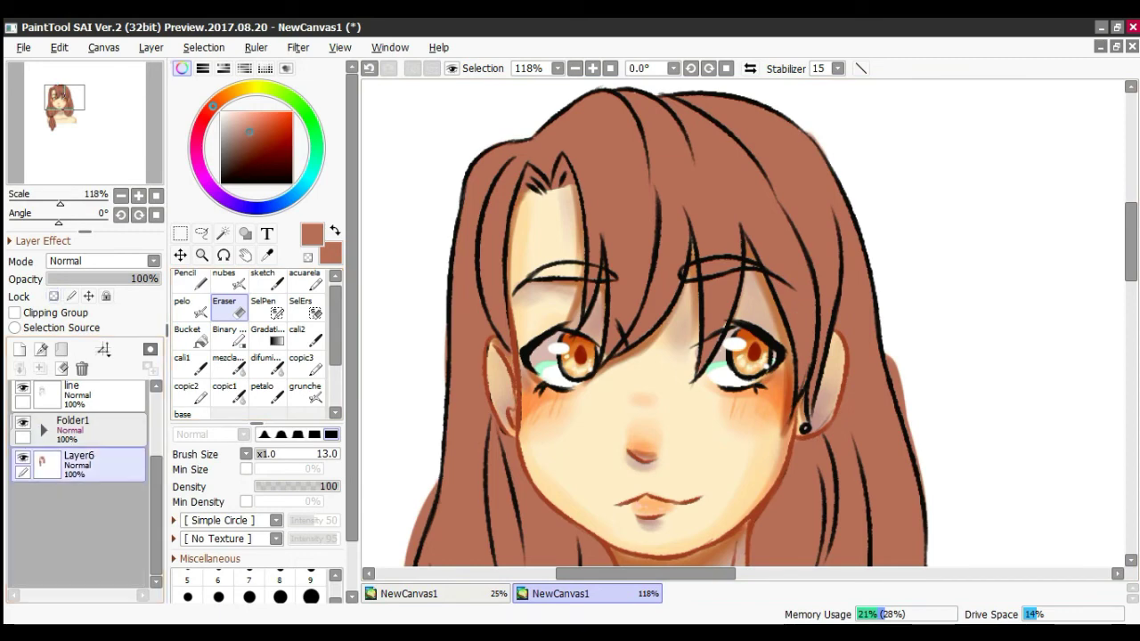
left_click_drag(896, 383, 673, 240)
mouse_move(666, 220)
left_mouse_down()
mouse_move(695, 290)
mouse_move(706, 379)
left_mouse_up()
left_click_drag(588, 428, 892, 172)
mouse_move(492, 134)
left_mouse_down()
mouse_move(507, 93)
mouse_move(476, 255)
left_mouse_up()
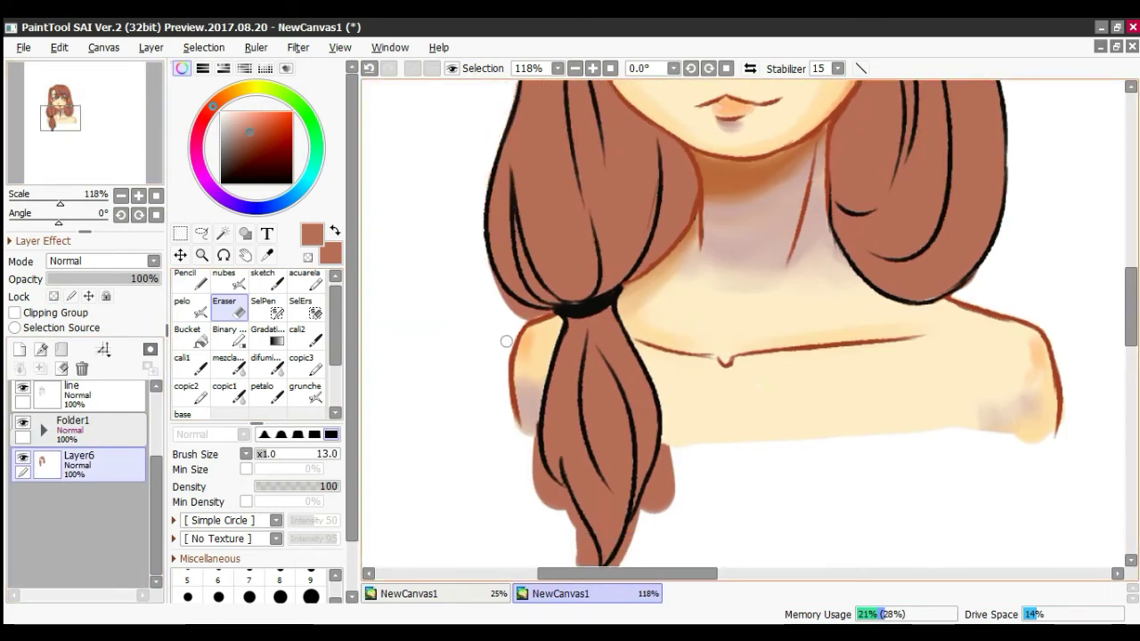
left_click_drag(528, 439, 590, 565)
left_click_drag(667, 448, 647, 523)
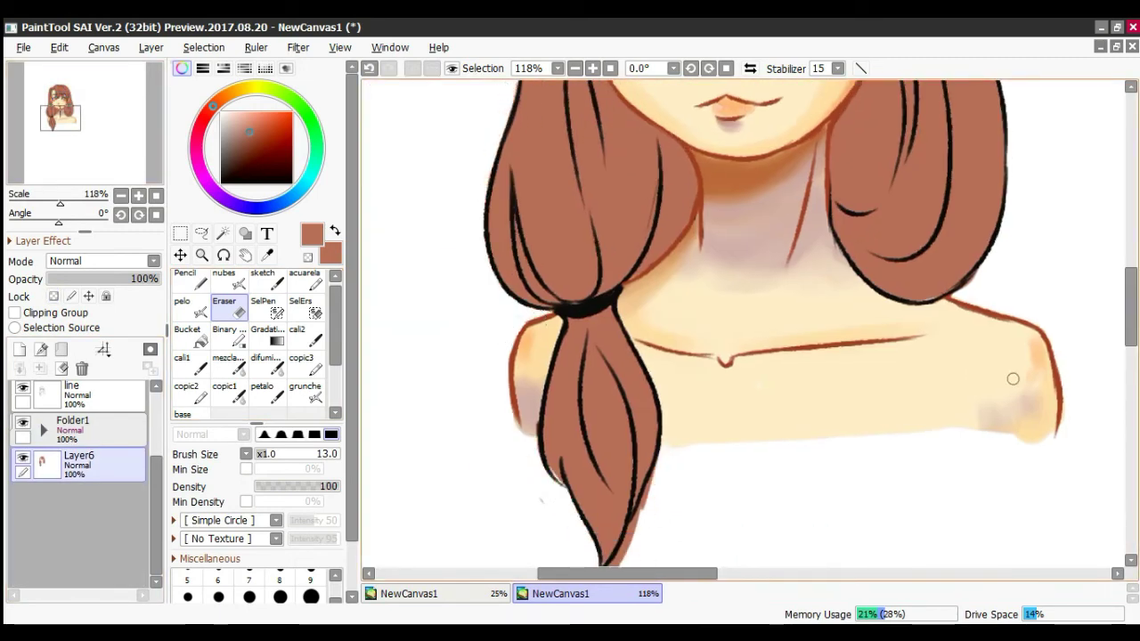
left_click_drag(1129, 321, 1125, 349)
left_click_drag(656, 285, 633, 367)
Step: Undo the rough erasure between the strands above the hair tie and clear that gap again with the Eraser at size 6
scroll(650, 318, "up", 4)
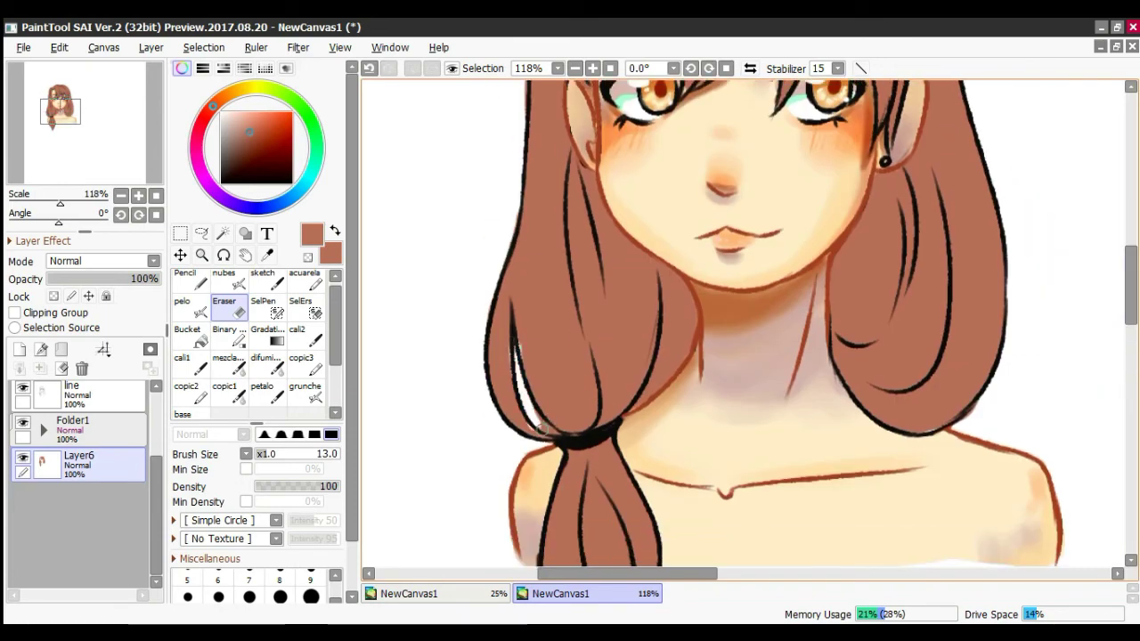
key("ctrl+z")
left_click(218, 579)
left_click_drag(526, 390, 550, 429)
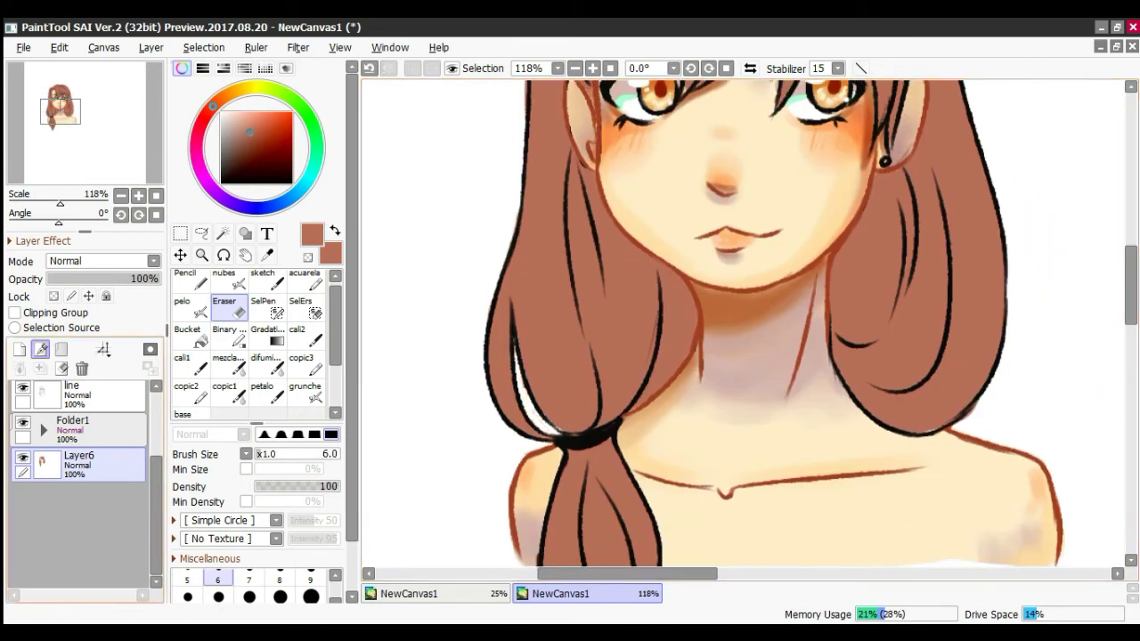
Step: Lock the hair layer's opacity and add a clipped Multiply layer above it, selecting the pelo brush for shading
left_click(54, 296)
left_click(20, 350)
left_click(15, 313)
left_click_drag(61, 199, 56, 199)
left_click(120, 195)
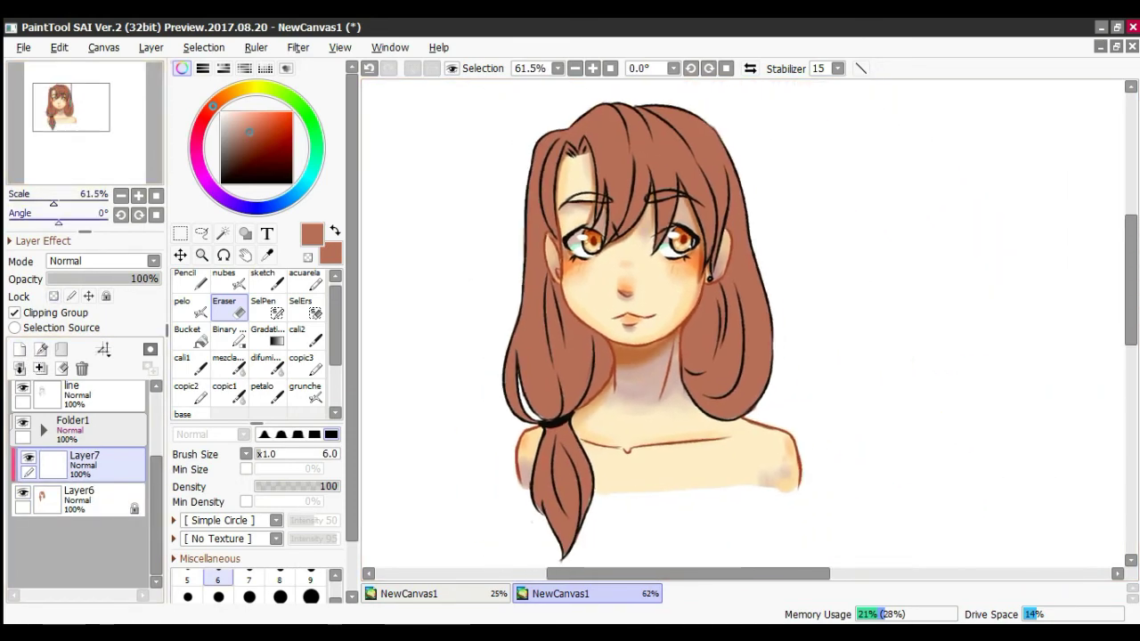
left_click(189, 303)
left_click(103, 261)
left_click(71, 295)
Step: Shade the fringe, crown, neck-side strands and outer hair locks with the pelo brush at size 35
left_click_drag(283, 454, 285, 455)
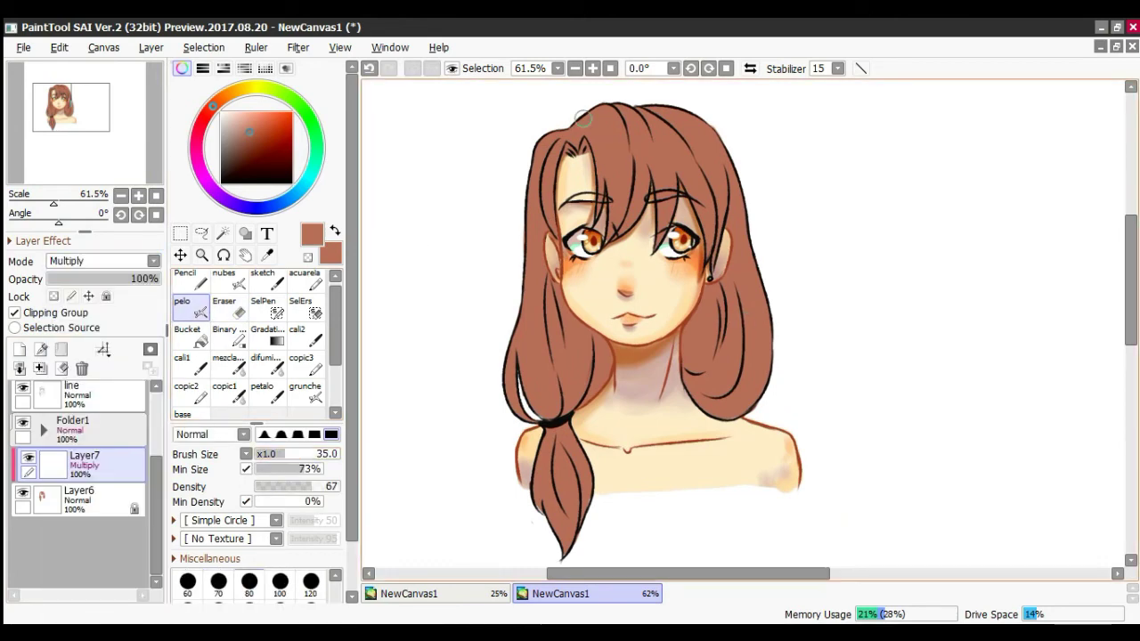
mouse_move(599, 166)
left_mouse_down()
mouse_move(603, 211)
mouse_move(618, 234)
left_mouse_up()
mouse_move(639, 178)
left_mouse_down()
mouse_move(629, 224)
mouse_move(652, 233)
left_mouse_up()
mouse_move(653, 121)
left_mouse_down()
mouse_move(684, 152)
mouse_move(699, 134)
mouse_move(704, 168)
left_mouse_up()
left_click_drag(602, 331, 591, 415)
left_click_drag(696, 340, 691, 362)
left_click_drag(696, 300, 707, 340)
left_click_drag(726, 286, 746, 342)
left_click_drag(748, 230, 763, 262)
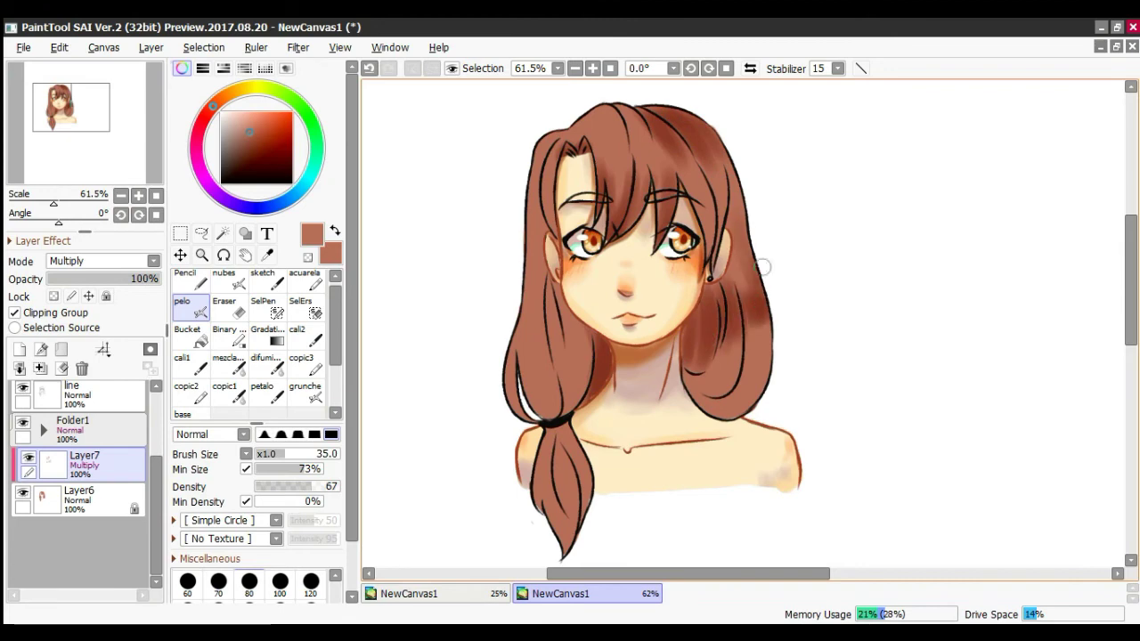
left_click_drag(764, 324, 739, 410)
left_click_drag(530, 292, 530, 329)
Step: Set the brush to size 45 and density 74, and deepen the shadows on the ponytail and the hair gathered above it
left_click_drag(285, 455, 293, 454)
left_click_drag(310, 486, 317, 487)
left_click_drag(534, 272, 527, 340)
left_click_drag(556, 297, 580, 339)
left_click_drag(519, 321, 517, 399)
left_click_drag(559, 438, 557, 490)
left_click_drag(579, 436, 551, 513)
mouse_move(538, 205)
left_mouse_down()
mouse_move(536, 264)
mouse_move(540, 150)
left_mouse_up()
Step: Add darker shading to the fringe and crown, the loose hair beside the face, and the strands near the hair tie
left_click_drag(619, 213, 623, 175)
mouse_move(592, 119)
left_mouse_down()
mouse_move(616, 109)
mouse_move(641, 135)
left_mouse_up()
left_click_drag(589, 122, 560, 141)
left_click_drag(714, 138, 740, 231)
left_click_drag(694, 367, 710, 282)
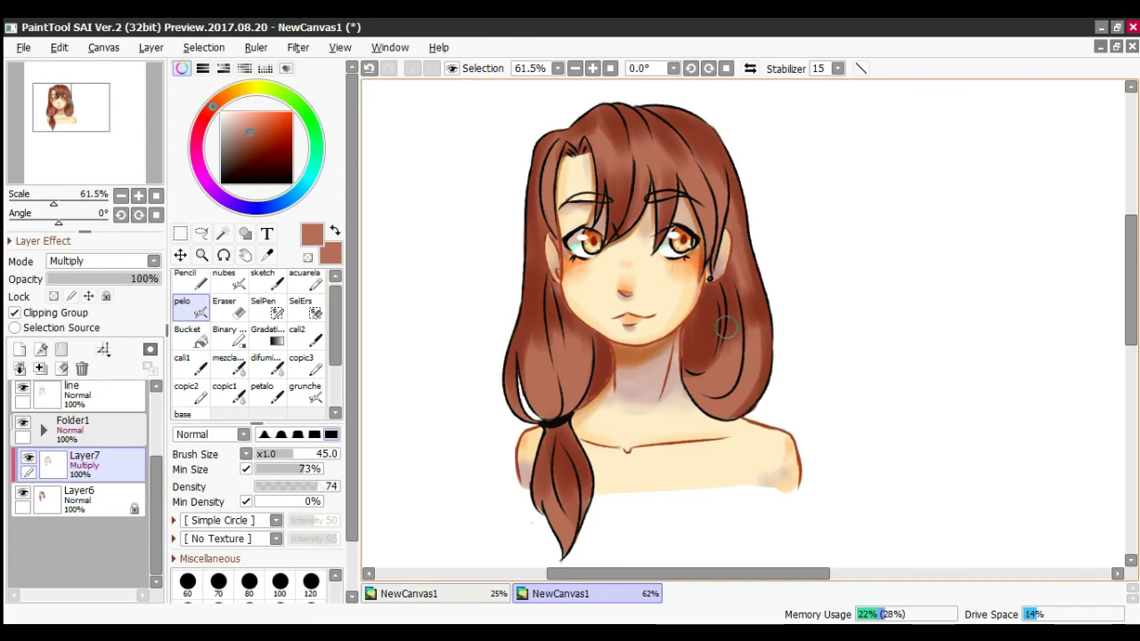
left_click_drag(735, 201, 742, 277)
mouse_move(698, 377)
left_mouse_down()
mouse_move(731, 385)
mouse_move(731, 405)
left_mouse_up()
left_click_drag(576, 370, 555, 413)
Step: Set the pelo brush to size 18 with transparent colour and lighten parts of the shading on the hair gathered above the tie
left_click_drag(292, 455, 272, 454)
left_click(309, 258)
left_click_drag(53, 203, 61, 203)
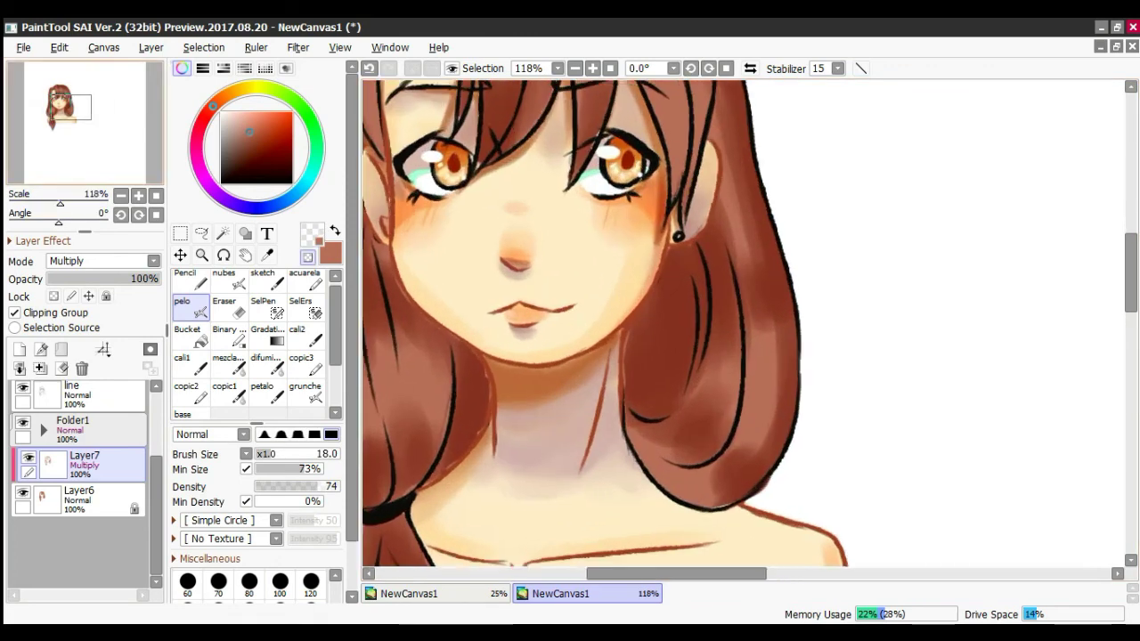
left_click(61, 114)
mouse_move(514, 301)
left_mouse_down()
mouse_move(514, 215)
mouse_move(529, 190)
left_mouse_up()
left_click_drag(544, 236, 544, 203)
mouse_move(563, 341)
left_mouse_down()
mouse_move(542, 306)
mouse_move(554, 340)
left_mouse_up()
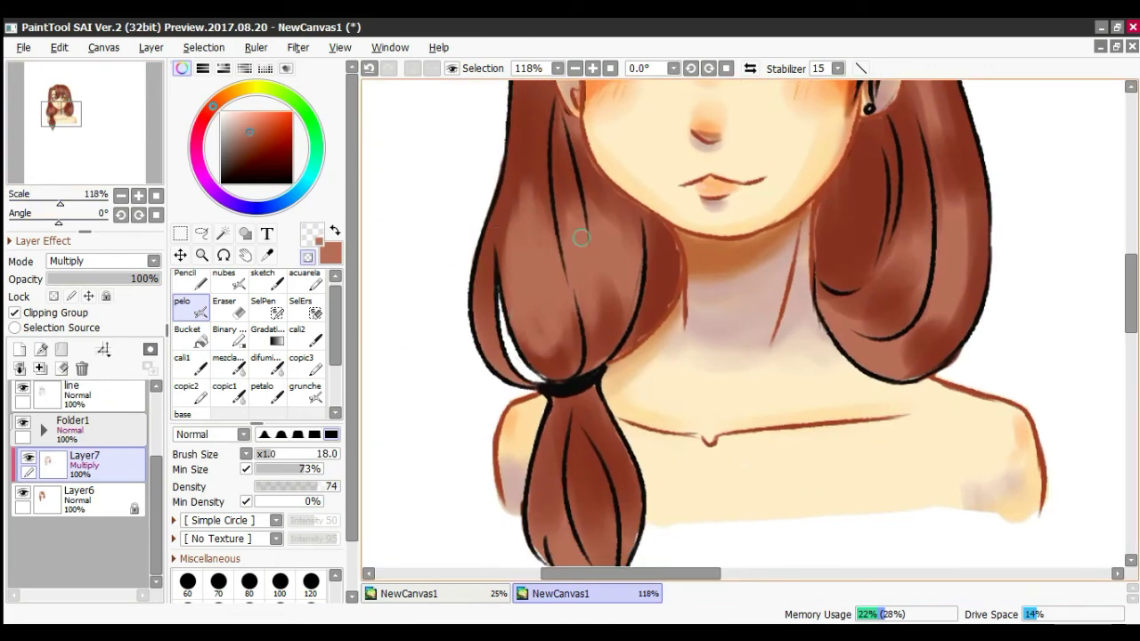
left_click_drag(611, 206, 631, 244)
Step: Lighten streaks of the shading on the ponytail and on the loose lock beside the neck
mouse_move(553, 455)
left_mouse_down()
mouse_move(543, 528)
mouse_move(583, 463)
left_mouse_up()
left_click_drag(586, 461, 602, 505)
left_click_drag(832, 305, 853, 305)
left_click_drag(879, 301, 904, 268)
left_click_drag(905, 237, 913, 203)
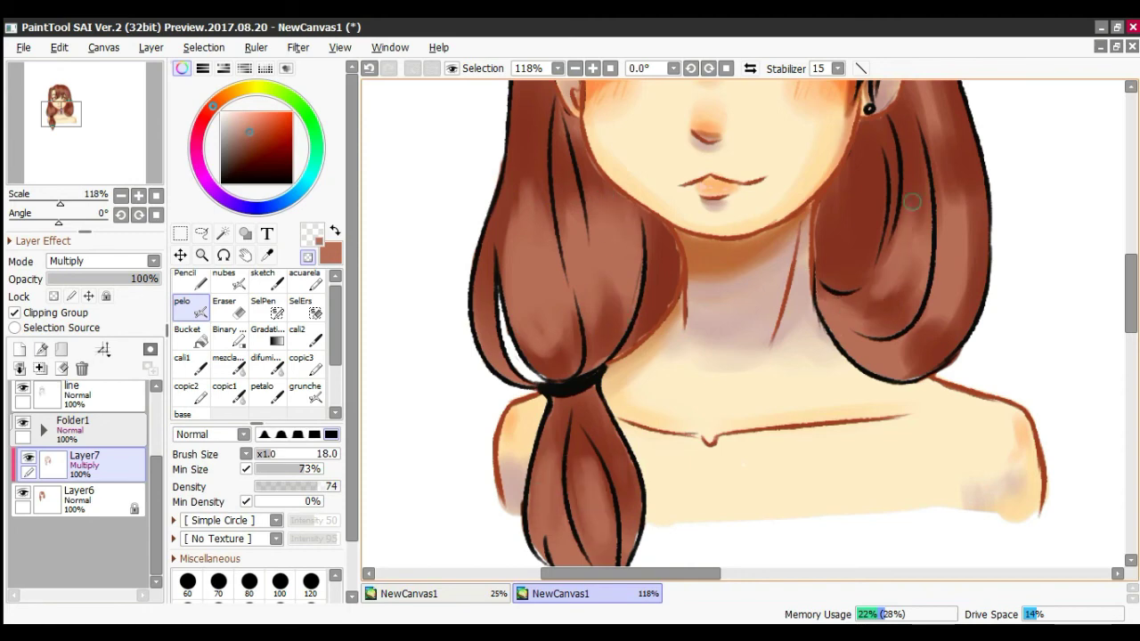
Step: Switch back to the brown colour and shade the fringe strands over the forehead and eyes
scroll(925, 332, "up", 5)
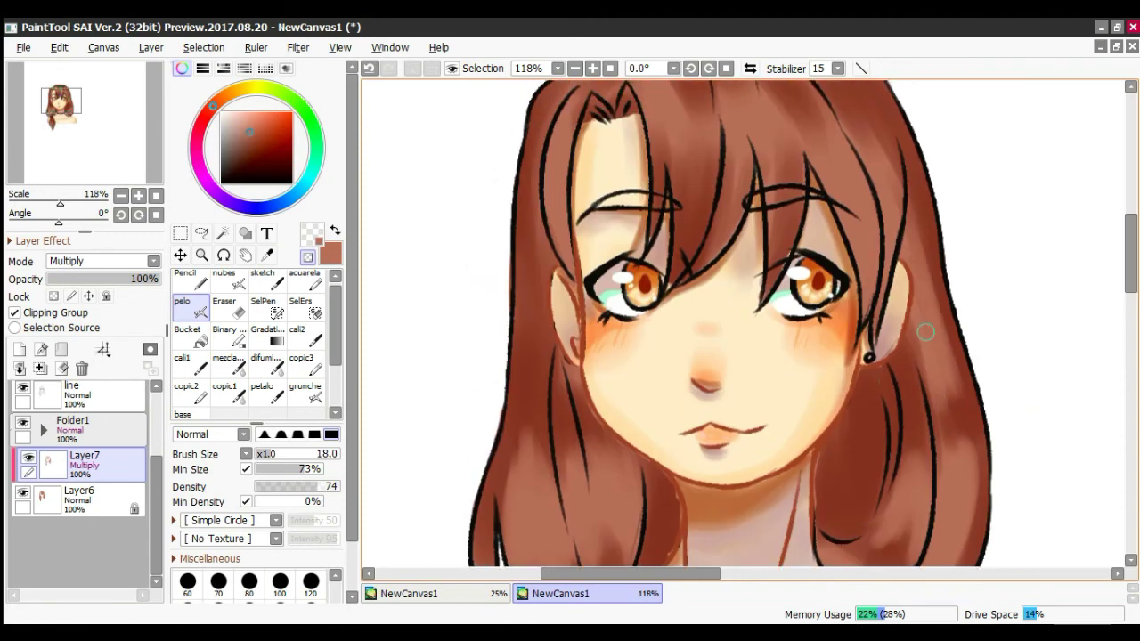
scroll(593, 138, "up", 3)
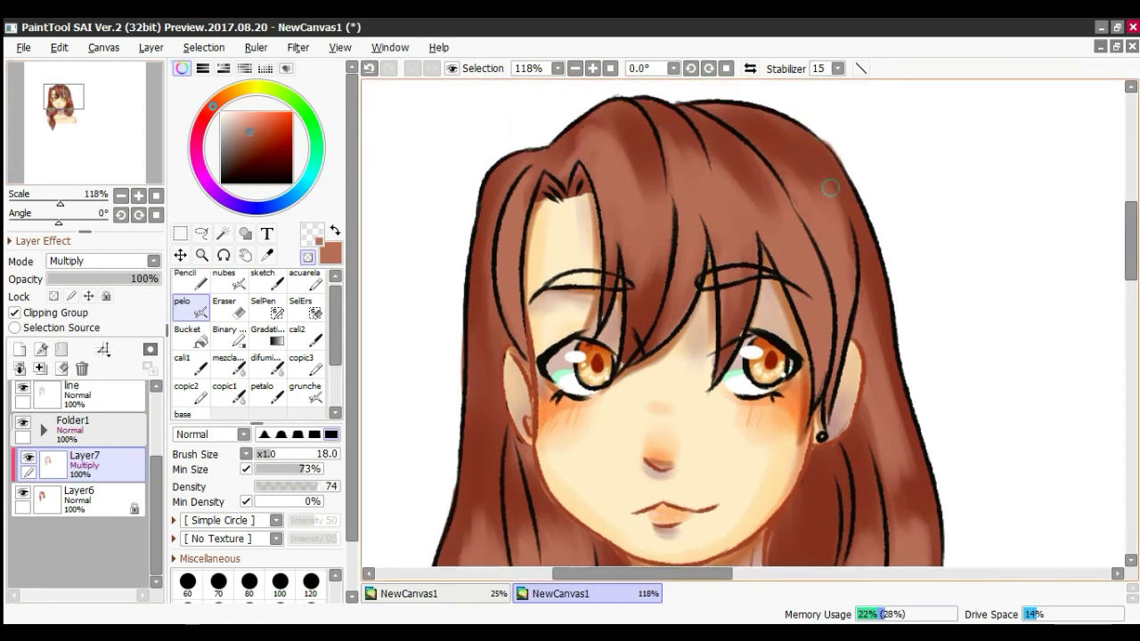
key("minus")
left_click_drag(726, 274, 729, 338)
left_click_drag(752, 207, 744, 325)
left_click_drag(699, 225, 666, 339)
left_click_drag(695, 262, 664, 336)
left_click_drag(817, 374, 815, 267)
left_click_drag(799, 229, 816, 363)
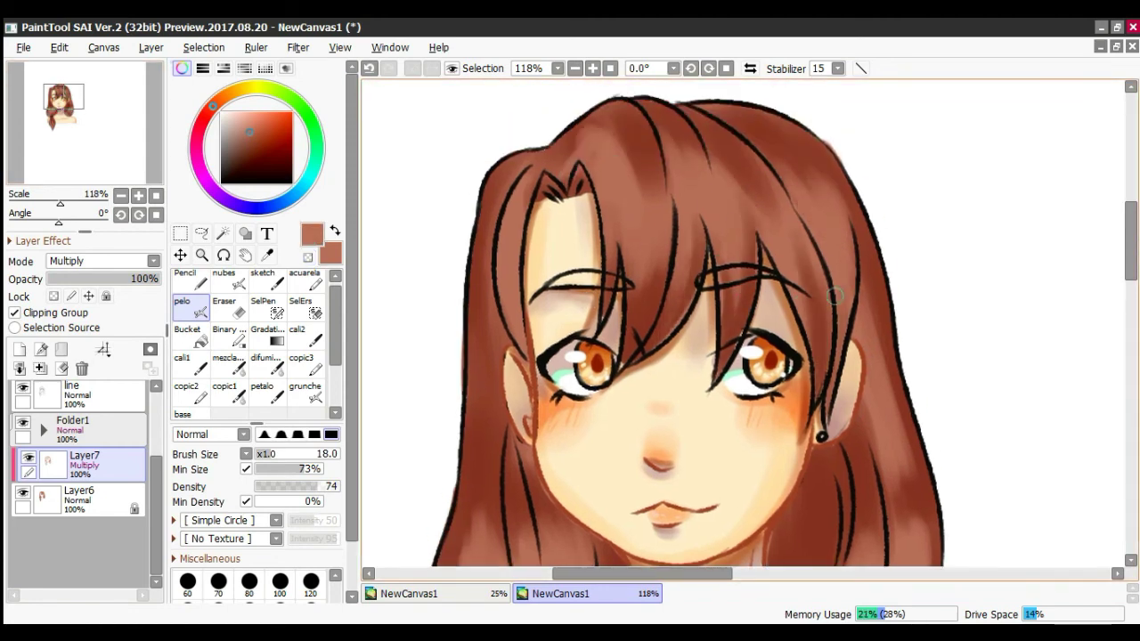
Step: Add brown shading to the face-framing strands on both sides of the head
left_click_drag(847, 237, 832, 383)
left_click_drag(861, 297, 860, 347)
left_click_drag(500, 253, 519, 346)
left_click_drag(516, 273, 519, 345)
Step: Pick a darker brown from the hair and deepen the shadows on the crown, outer edges and loose lock beside the neck
right_click(710, 100)
left_click_drag(631, 114, 613, 143)
left_click_drag(635, 111, 610, 119)
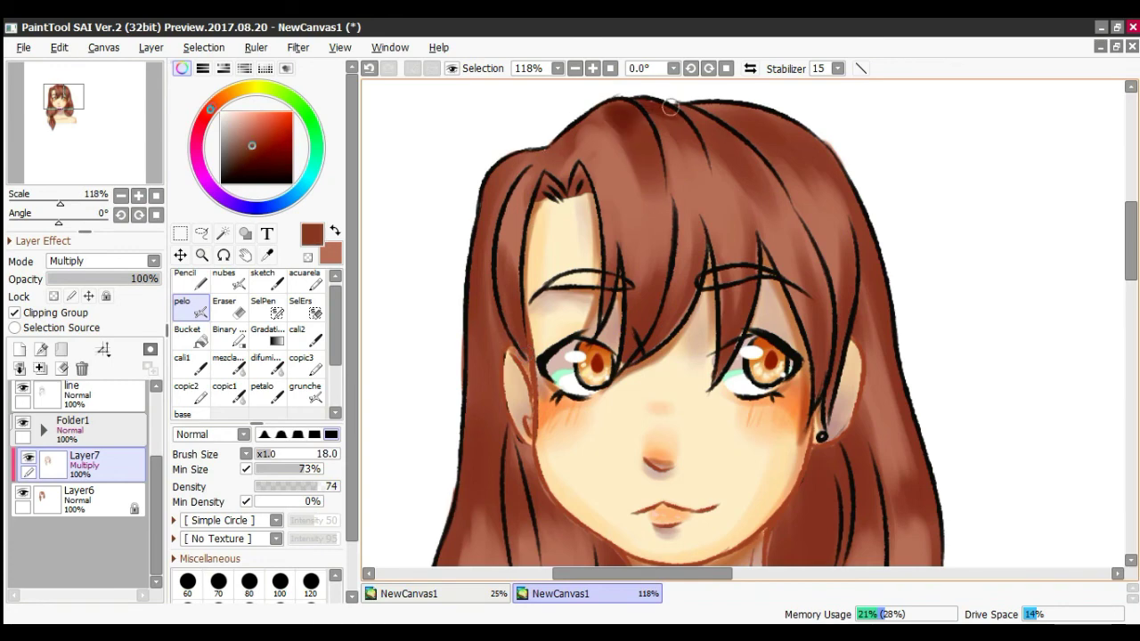
left_click_drag(482, 239, 484, 399)
left_click_drag(857, 233, 836, 410)
left_click_drag(702, 113, 798, 130)
mouse_move(677, 499)
left_mouse_down()
mouse_move(627, 223)
mouse_move(709, 194)
left_mouse_up()
left_click_drag(811, 225, 804, 303)
left_click_drag(843, 177, 818, 248)
left_click_drag(865, 155, 869, 252)
Step: Add dark brown shadows around the hair tie, on the ponytail, and along the outer strands above it
left_click_drag(520, 386, 584, 355)
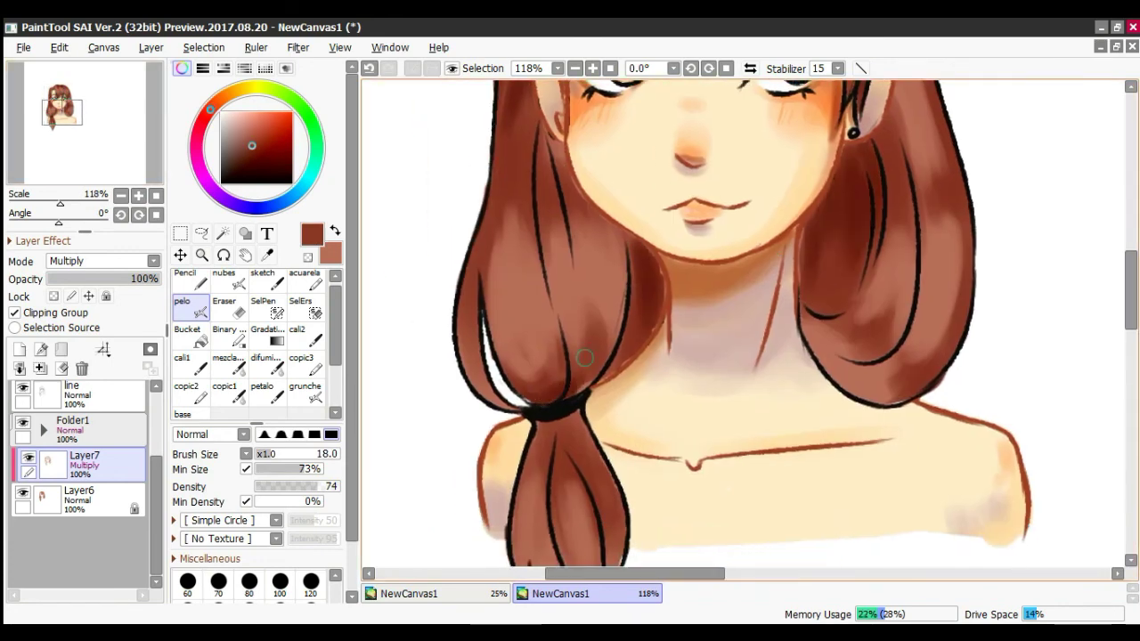
left_click_drag(546, 432, 536, 475)
mouse_move(570, 418)
left_mouse_down()
mouse_move(562, 464)
mouse_move(607, 481)
left_mouse_up()
left_click_drag(487, 237, 465, 333)
left_click_drag(488, 207, 464, 322)
mouse_move(501, 180)
left_mouse_down()
mouse_move(491, 216)
mouse_move(561, 143)
left_mouse_up()
Step: Merge the Multiply shading into the hair layer and add a new clipped Normal layer above it
scroll(552, 178, "up", 5)
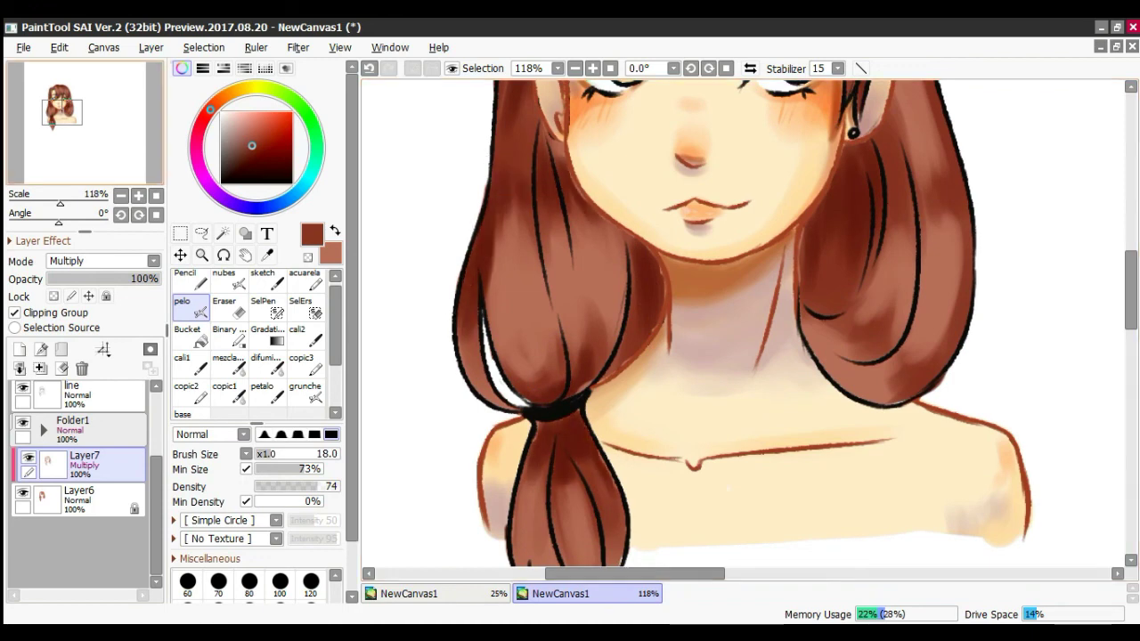
left_click(103, 261)
left_click(66, 278)
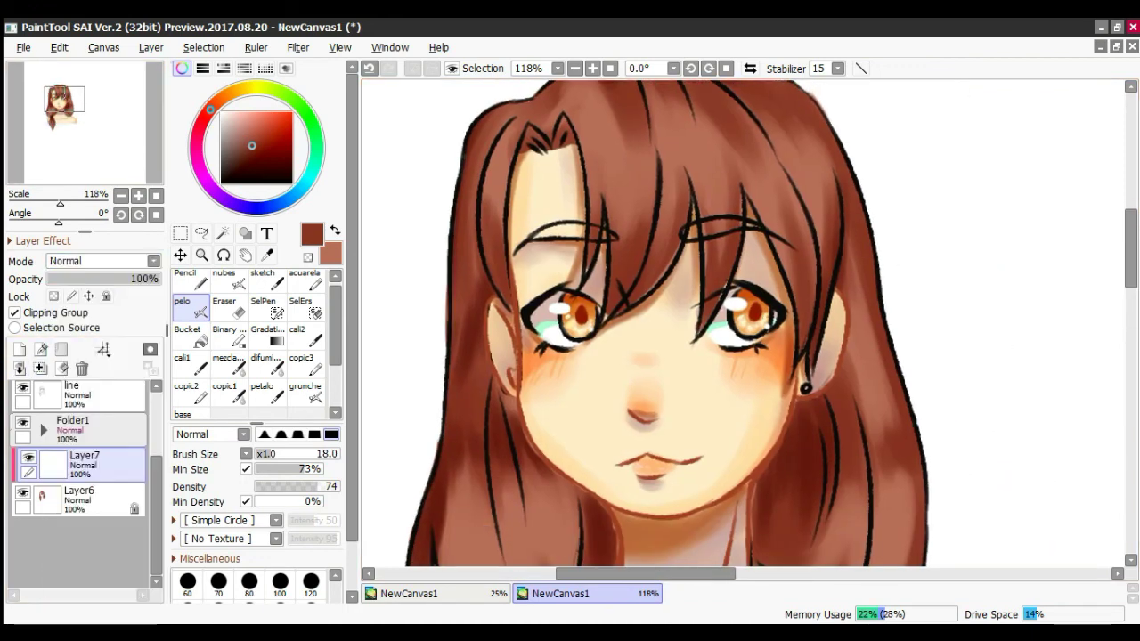
Step: Choose a light pink, set the brush to size 8, and paint thin highlights on the crown, fringe and gathered hair
left_click(247, 118)
left_click(264, 454)
left_click_drag(489, 184, 505, 149)
left_click_drag(593, 148, 655, 167)
left_click_drag(717, 162, 753, 156)
scroll(786, 140, "down", 5)
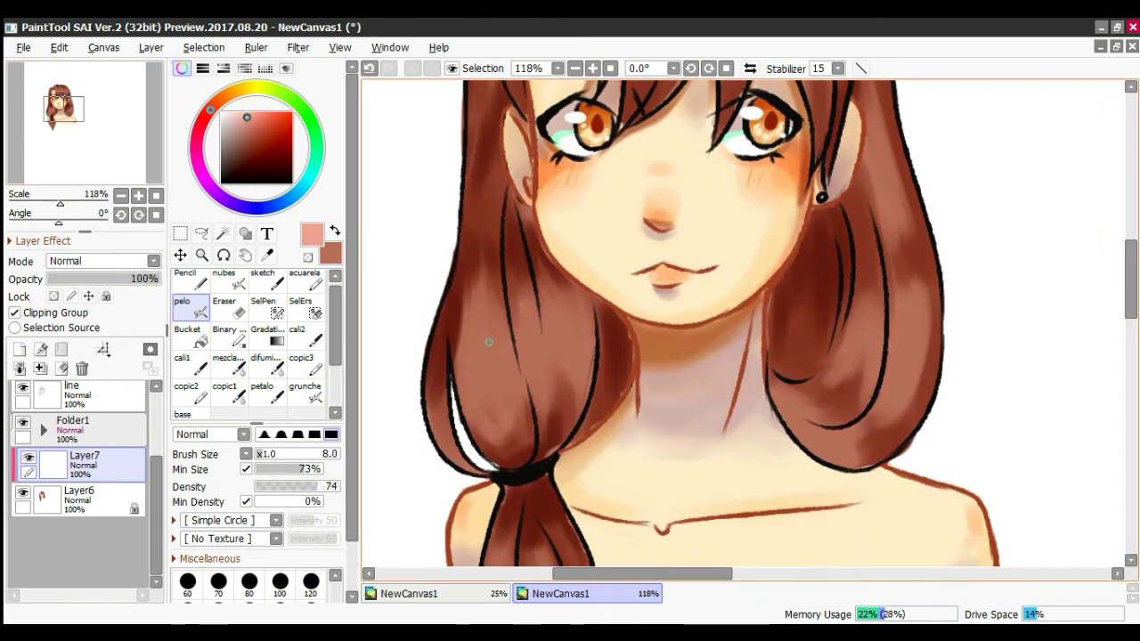
scroll(894, 394, "up", 5)
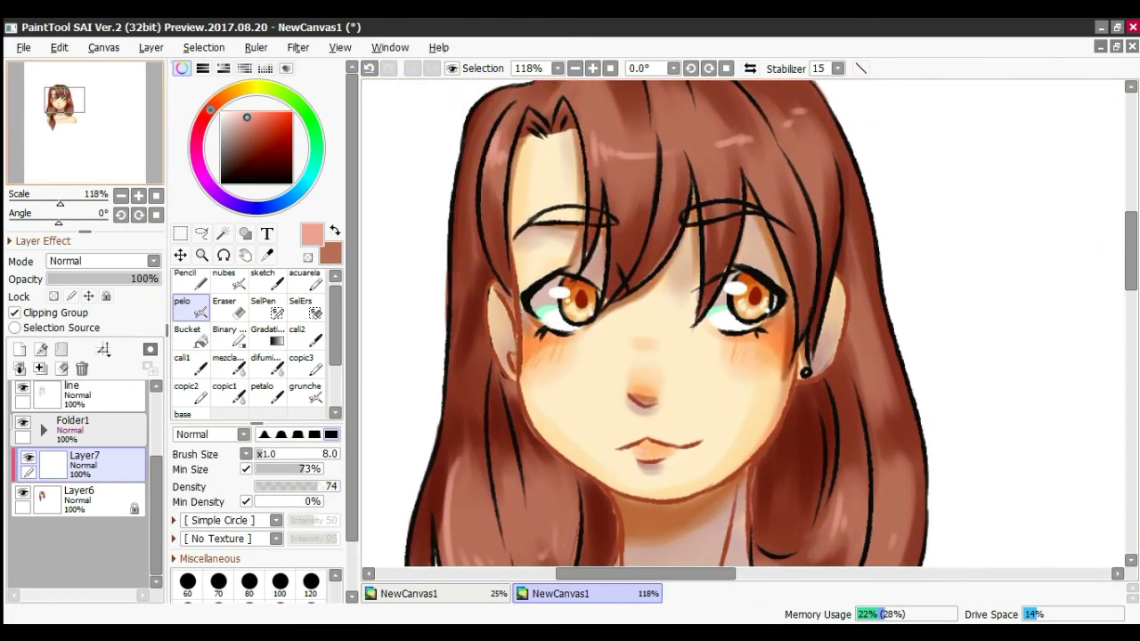
Step: Create a new layer above Folder1, pick the hair's brown and fill in the eyebrows, cleaning up with transparent colour
left_click(89, 431)
left_click(20, 349)
right_click(637, 133)
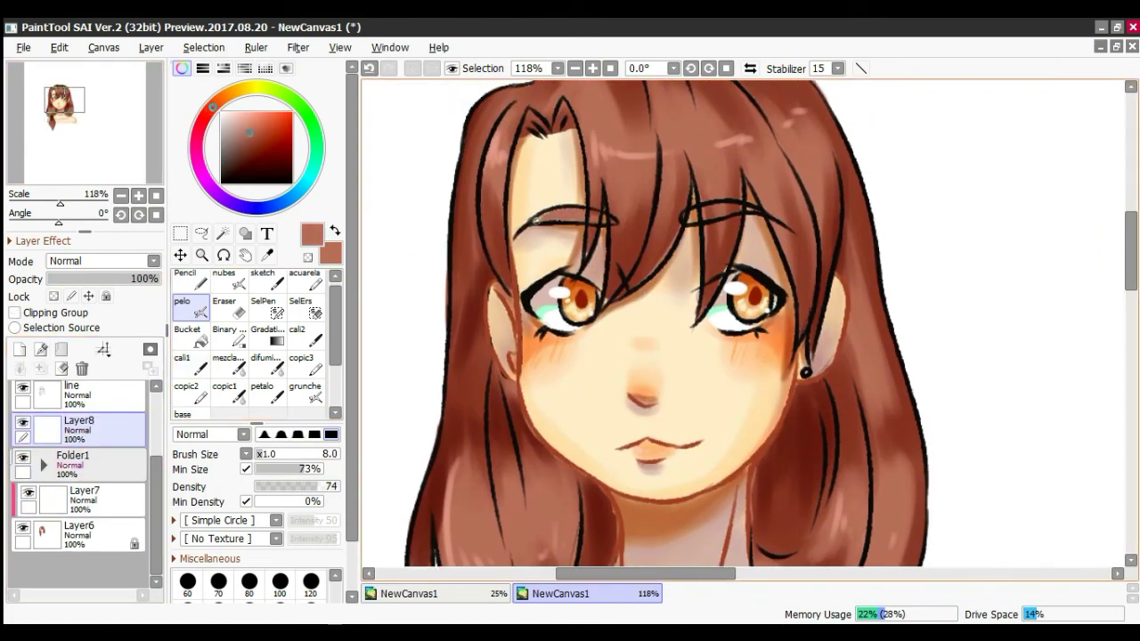
key("minus")
left_click_drag(61, 204, 55, 204)
left_click_drag(67, 106, 71, 106)
left_click_drag(657, 574, 687, 573)
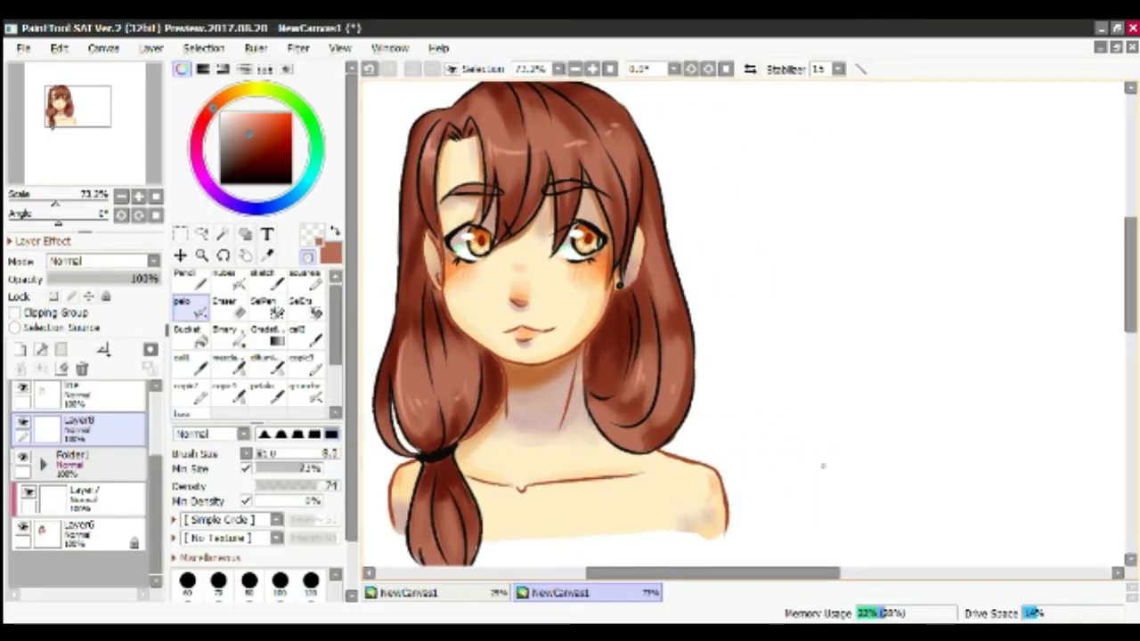